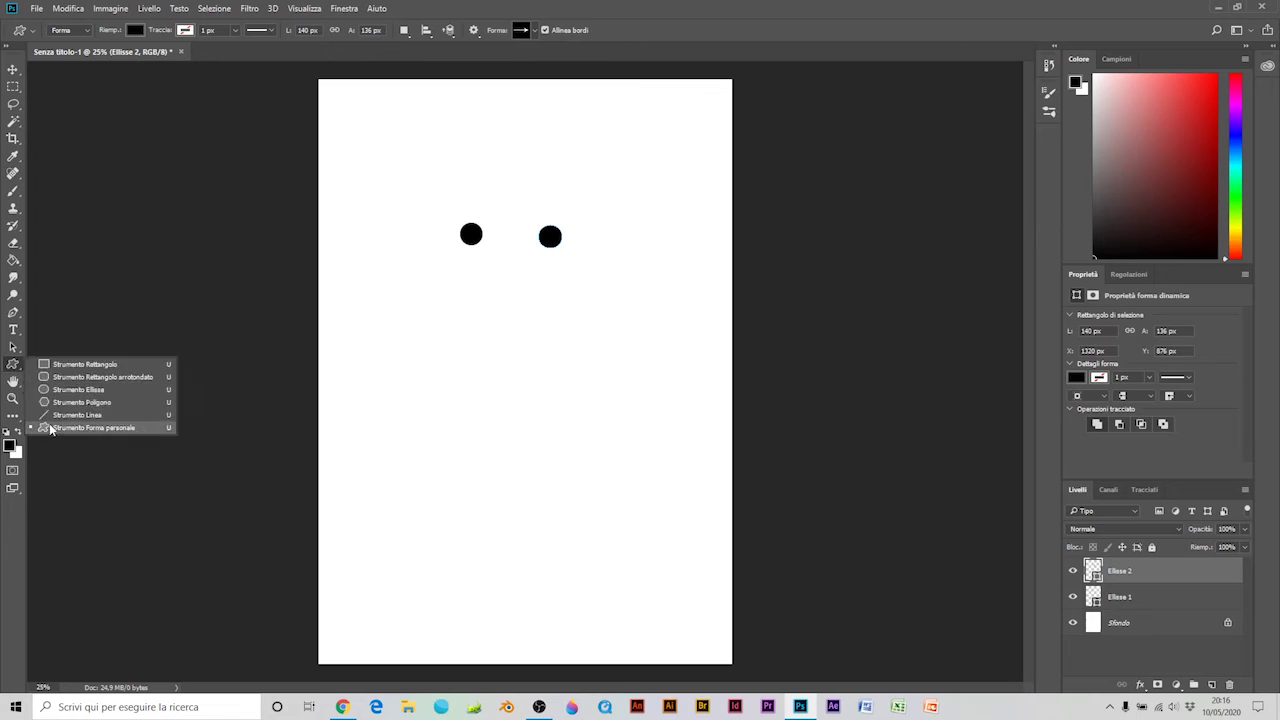
Choose the Ellipse tool and set the fill colour to pure saturated blue.
right_click(16, 367)
left_click(83, 390)
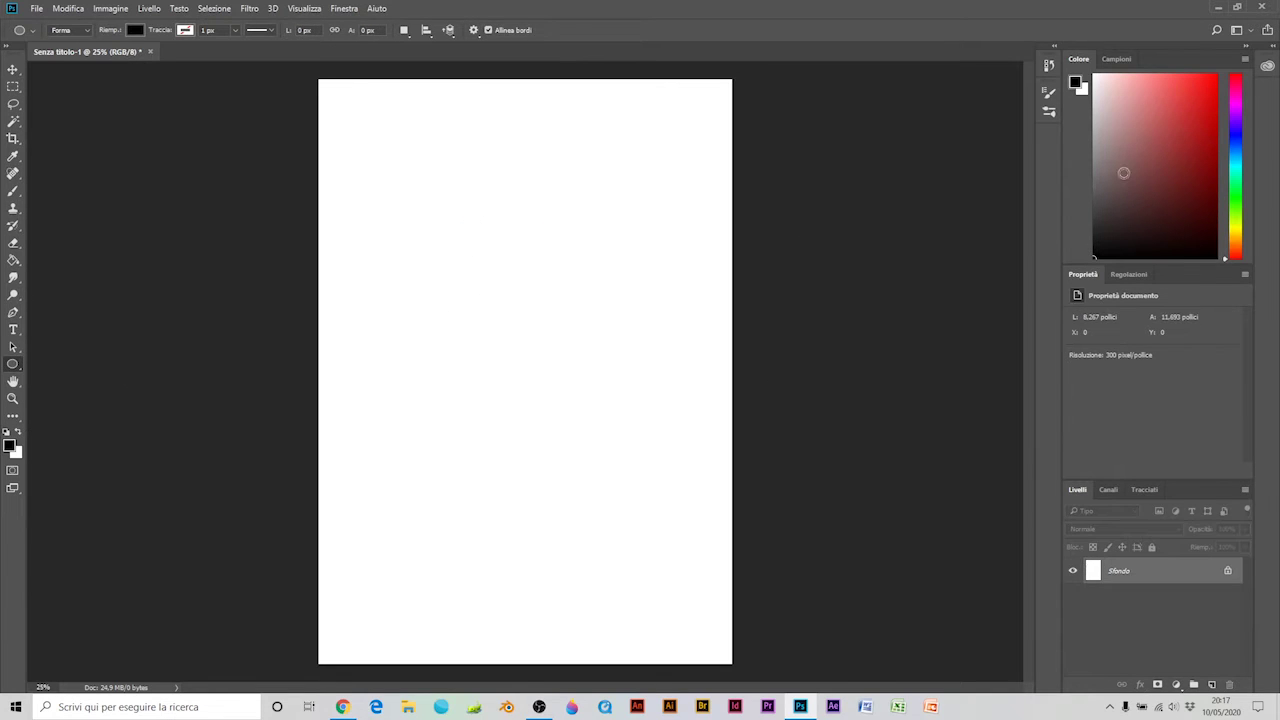
left_click(1236, 133)
left_click(1214, 77)
left_click_drag(544, 290, 686, 152)
left_click_drag(508, 348, 600, 256)
left_click_drag(518, 416, 608, 329)
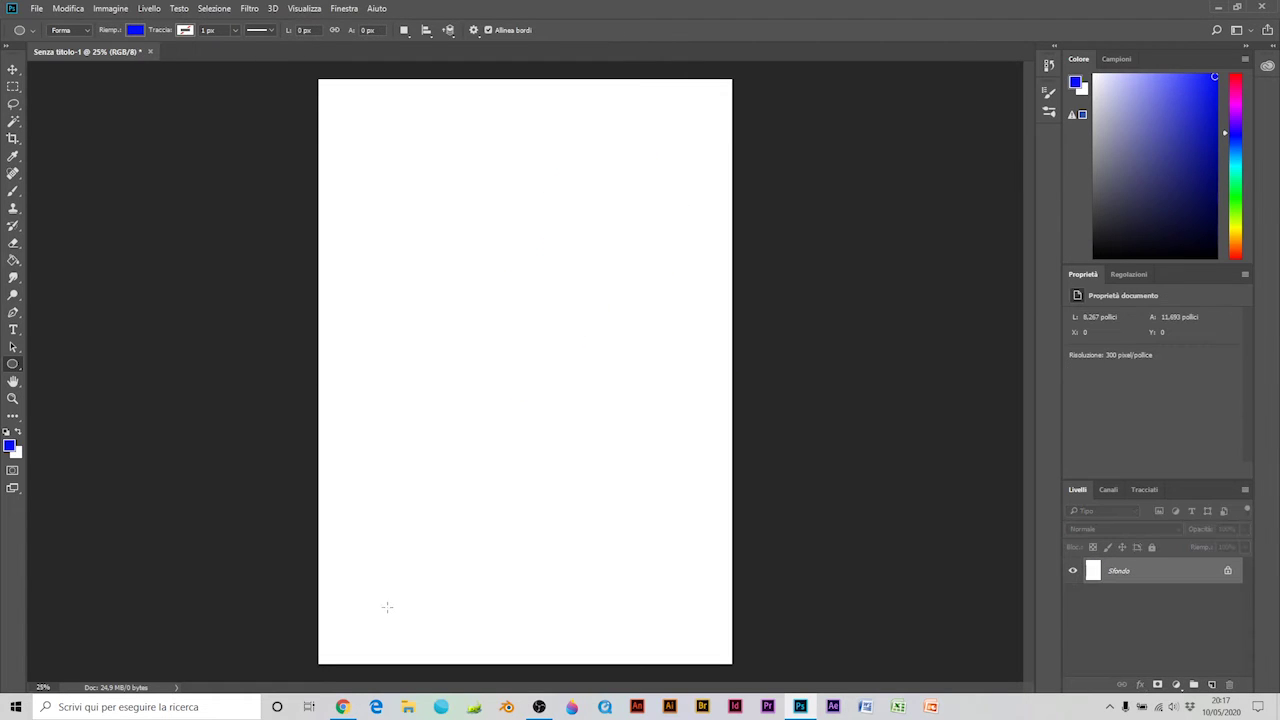
Draw a curved chain of overlapping blue circles, growing from the page's lower-left corner to a head about 1184 px wide near the upper left.
mouse_move(380, 608)
left_mouse_down()
mouse_move(445, 551)
mouse_move(439, 561)
left_mouse_up()
left_click_drag(431, 588, 587, 478)
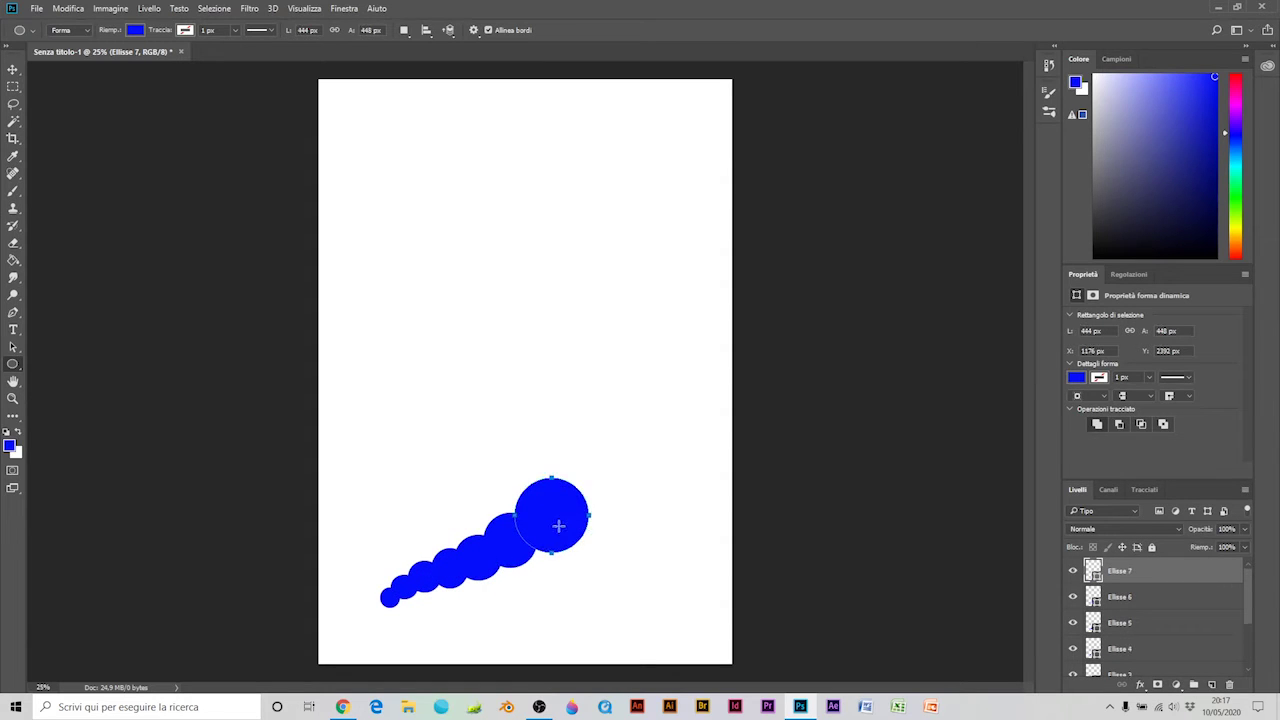
left_click_drag(559, 526, 657, 428)
left_click_drag(602, 495, 716, 385)
left_click_drag(586, 420, 712, 312)
left_click_drag(538, 398, 678, 260)
left_click_drag(480, 376, 632, 226)
left_click_drag(420, 342, 580, 183)
left_click_drag(372, 308, 570, 108)
key("d")
left_click_drag(413, 201, 449, 160)
key("ctrl+z")
key("ctrl+z")
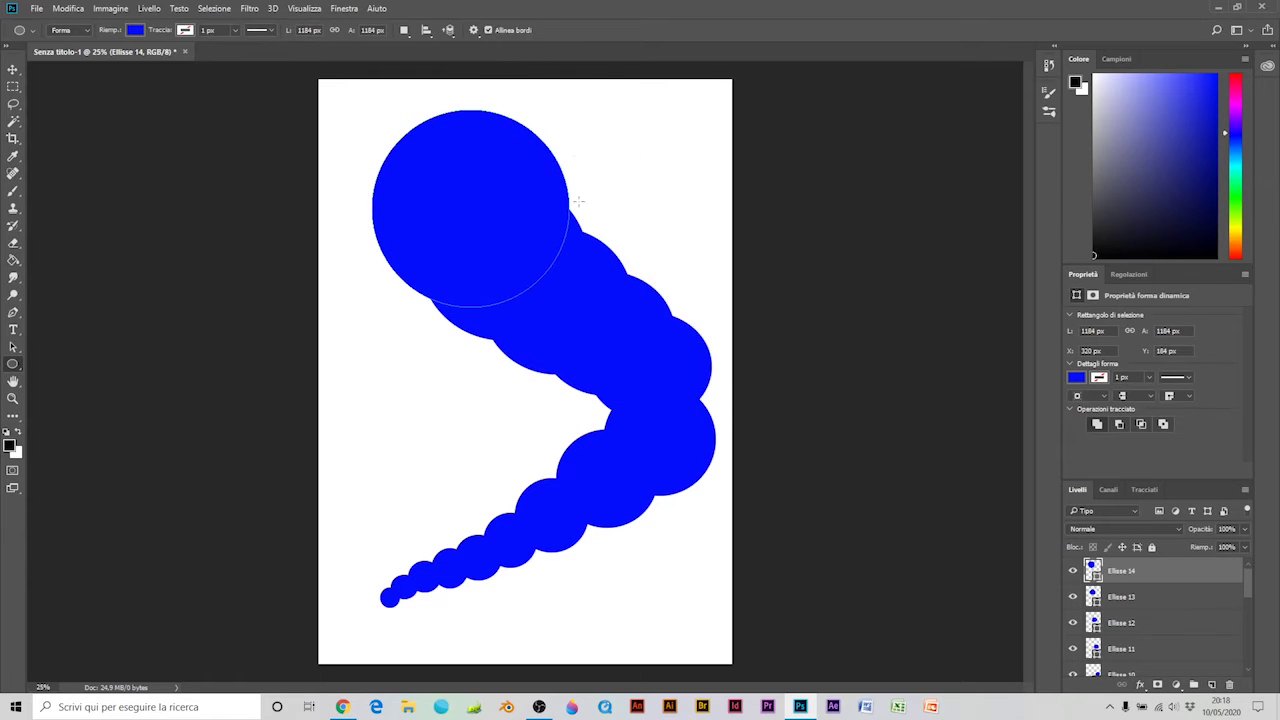
left_click(9, 446)
left_click(771, 178)
left_click_drag(367, 400, 406, 366)
key("ctrl+z")
key("ctrl+z")
key("ctrl+z")
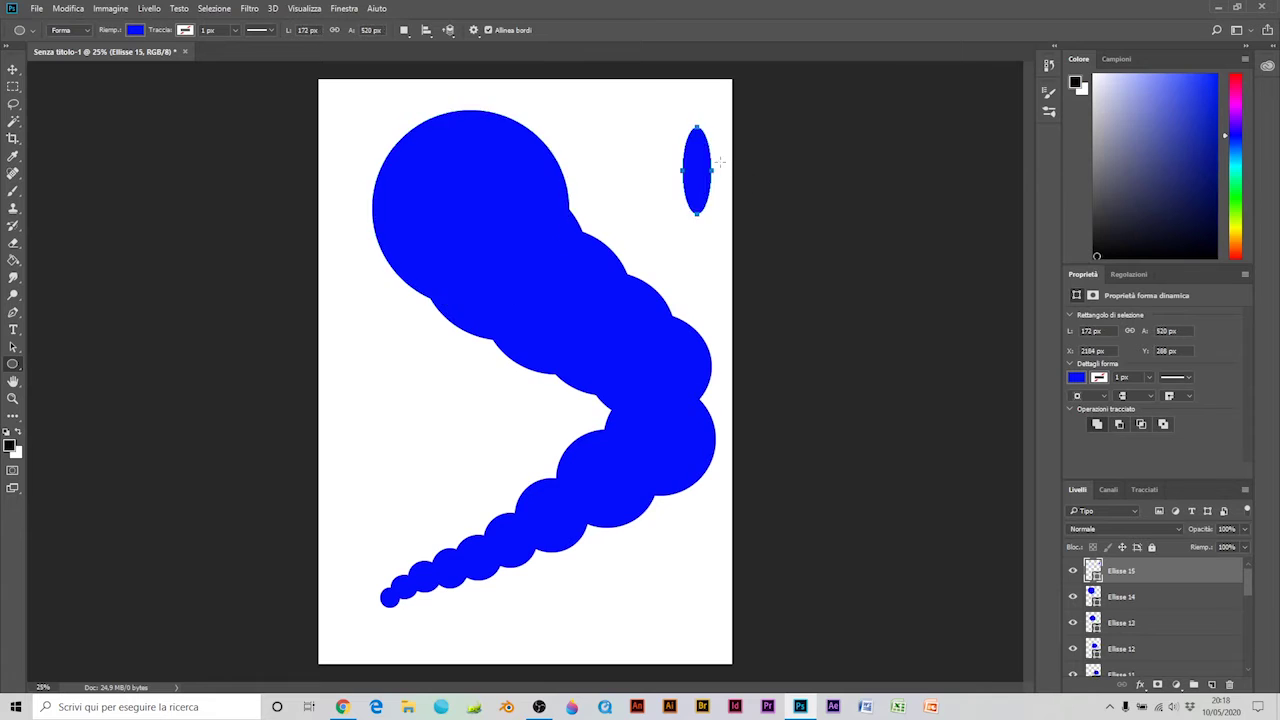
Replace the two topmost circles with a body circle about 1008 px wide and a head circle about 1280 px wide.
left_click_drag(446, 346, 598, 192)
key("ctrl+z")
mouse_move(389, 348)
left_mouse_down()
mouse_move(600, 181)
mouse_move(588, 156)
left_mouse_up()
left_click_drag(438, 342, 608, 175)
left_click_drag(361, 290, 582, 97)
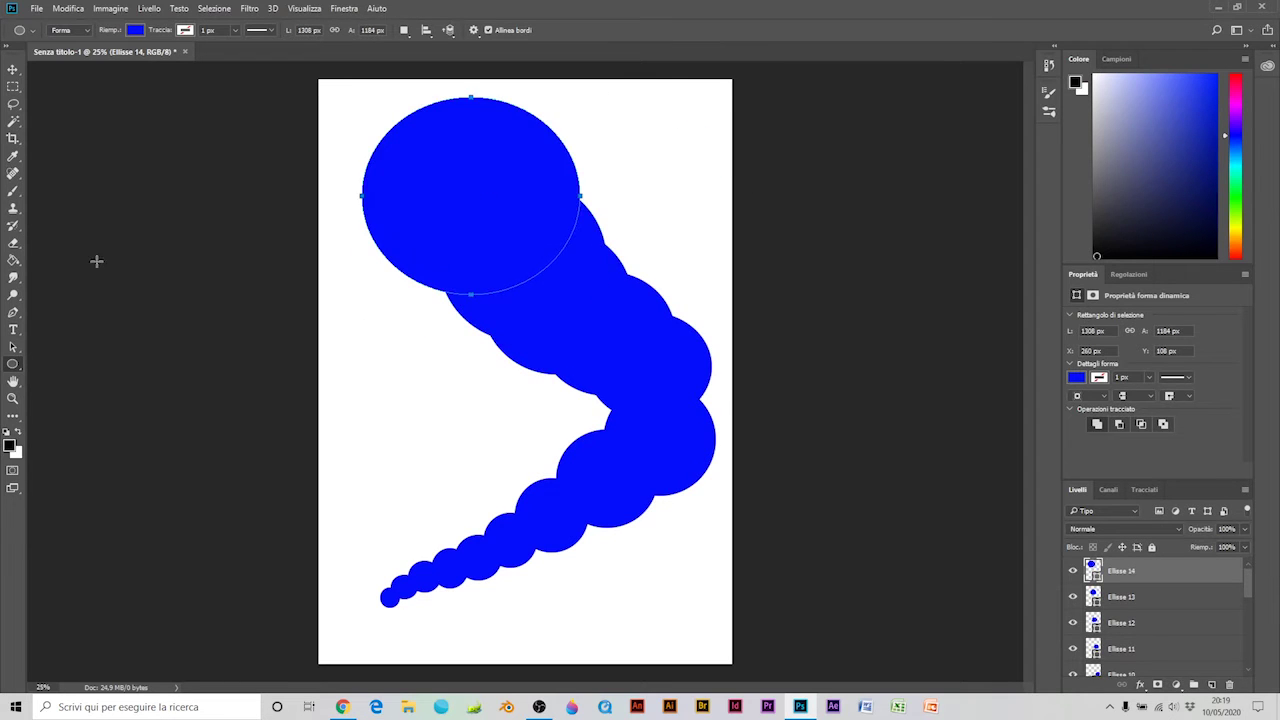
key("b")
key("ctrl+z")
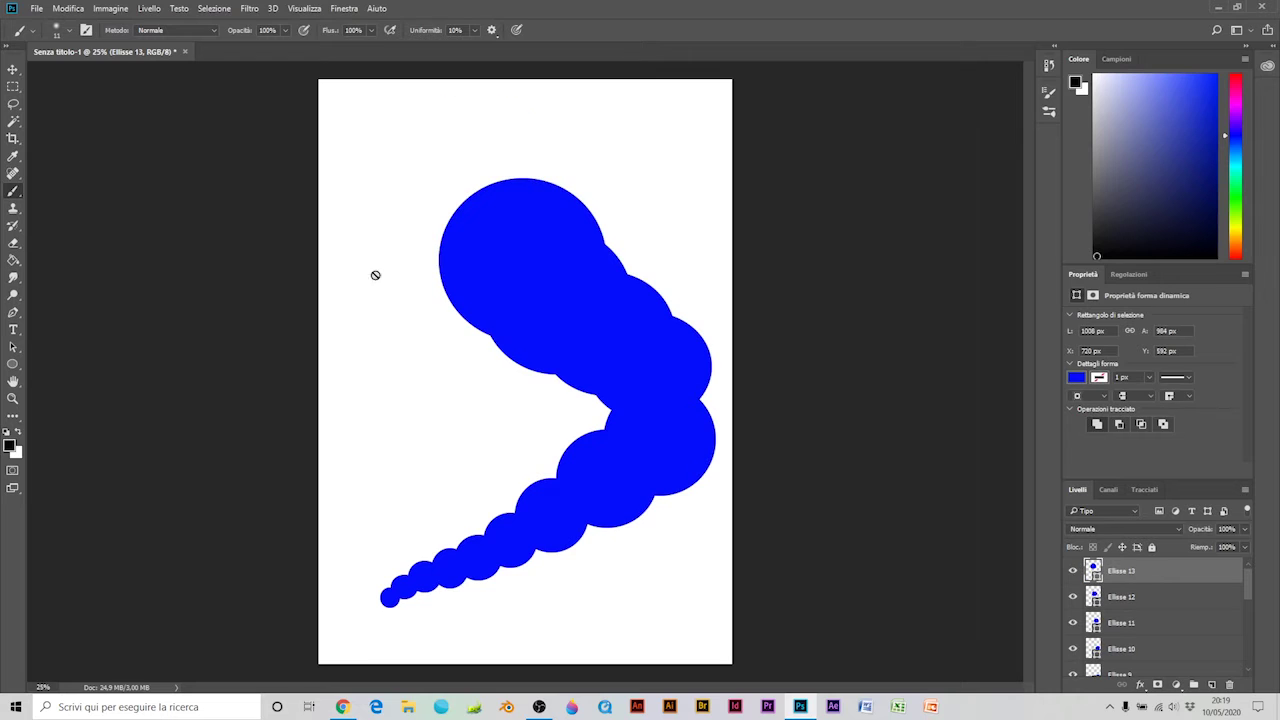
key("u")
left_click_drag(365, 320, 578, 108)
right_click(13, 367)
left_click(60, 364)
left_click(10, 445)
left_click(760, 178)
left_click_drag(371, 448, 397, 423)
key("ctrl+z")
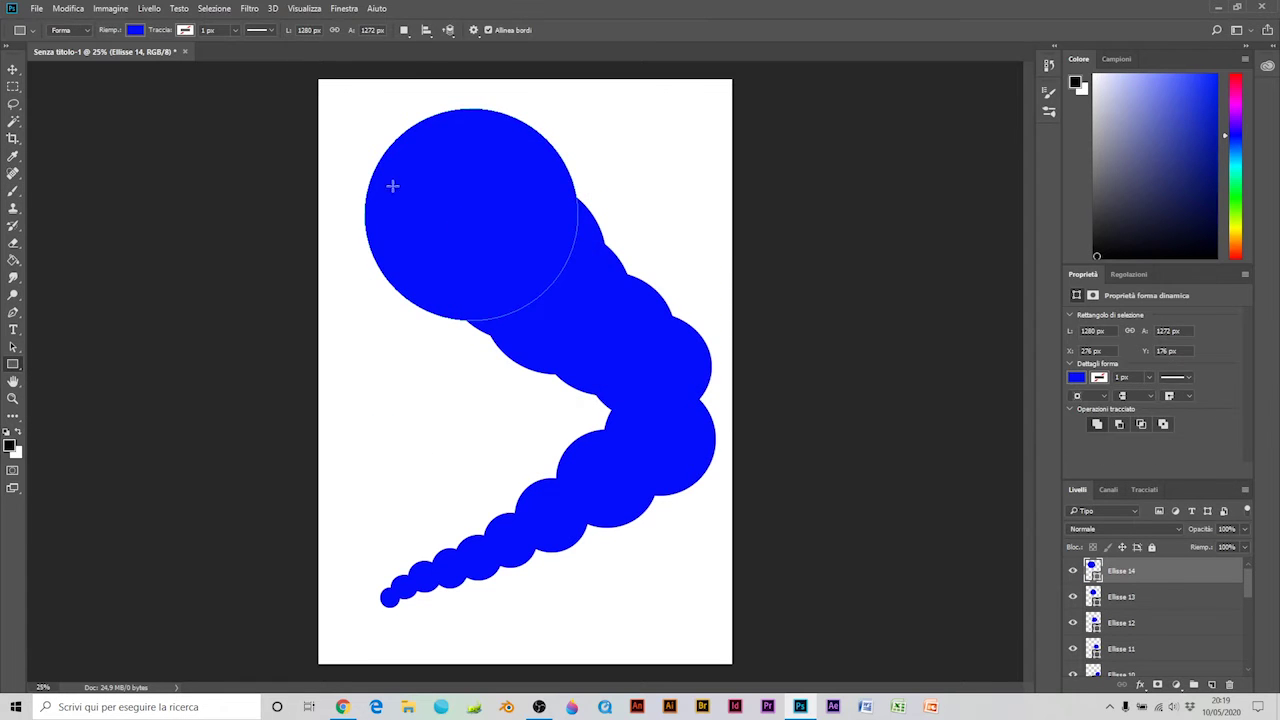
left_click(1077, 83)
left_click(871, 179)
left_click_drag(473, 327, 461, 356)
left_click(772, 179)
mouse_move(381, 354)
left_mouse_down()
mouse_move(391, 389)
mouse_move(417, 393)
left_mouse_up()
key("ctrl+z")
Paint two black eyes on the blue head with a hard round brush of about 165 px.
left_click(13, 193)
left_click(10, 445)
left_click(771, 179)
left_click(68, 31)
left_click(91, 130)
left_click(409, 238)
left_click(612, 276)
left_click(69, 31)
left_click_drag(102, 74, 125, 74)
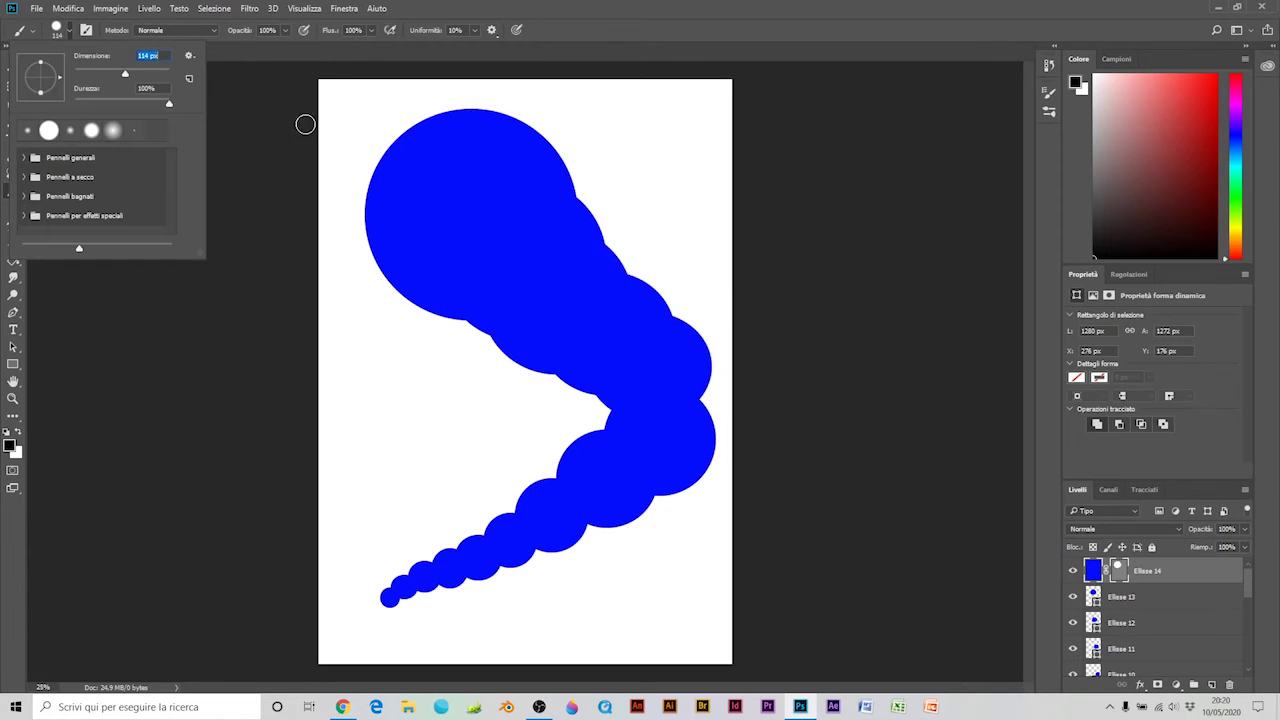
left_click(416, 187)
left_click(520, 188)
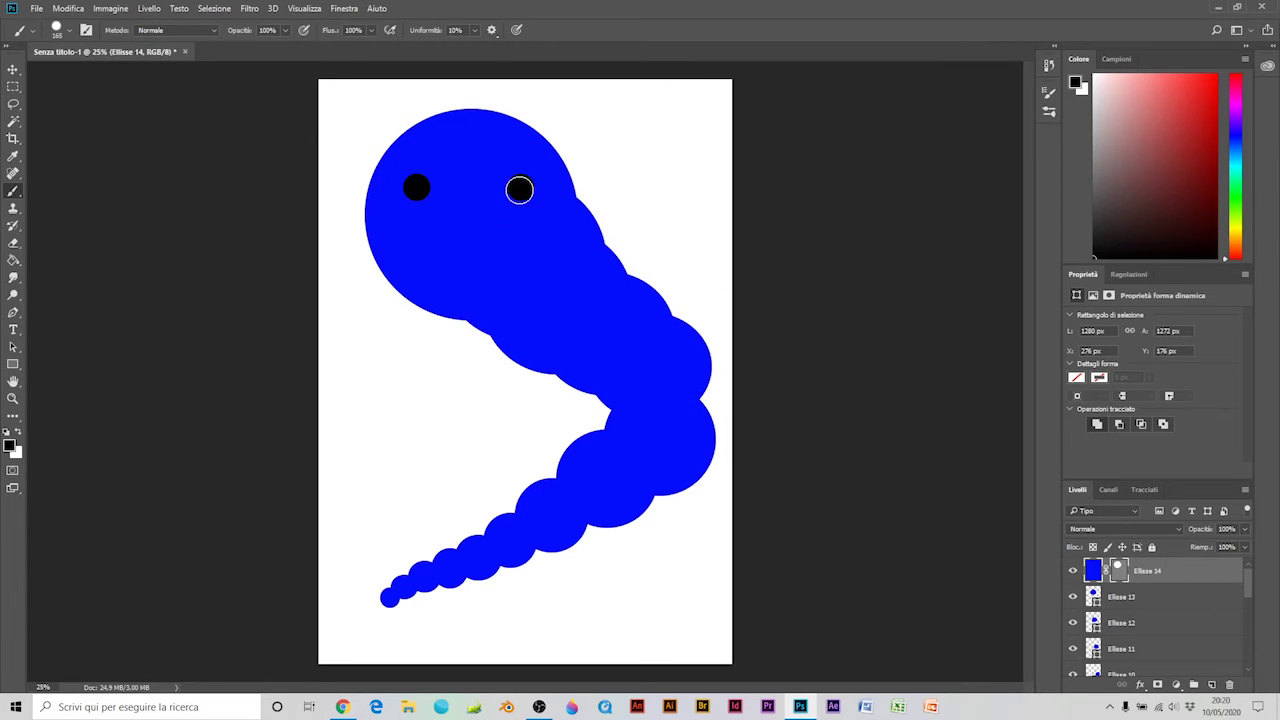
Set the brush size to 25 px and paint a black smile with a tongue on the head.
left_click(57, 30)
type("25")
key("Return")
left_click_drag(402, 231, 512, 240)
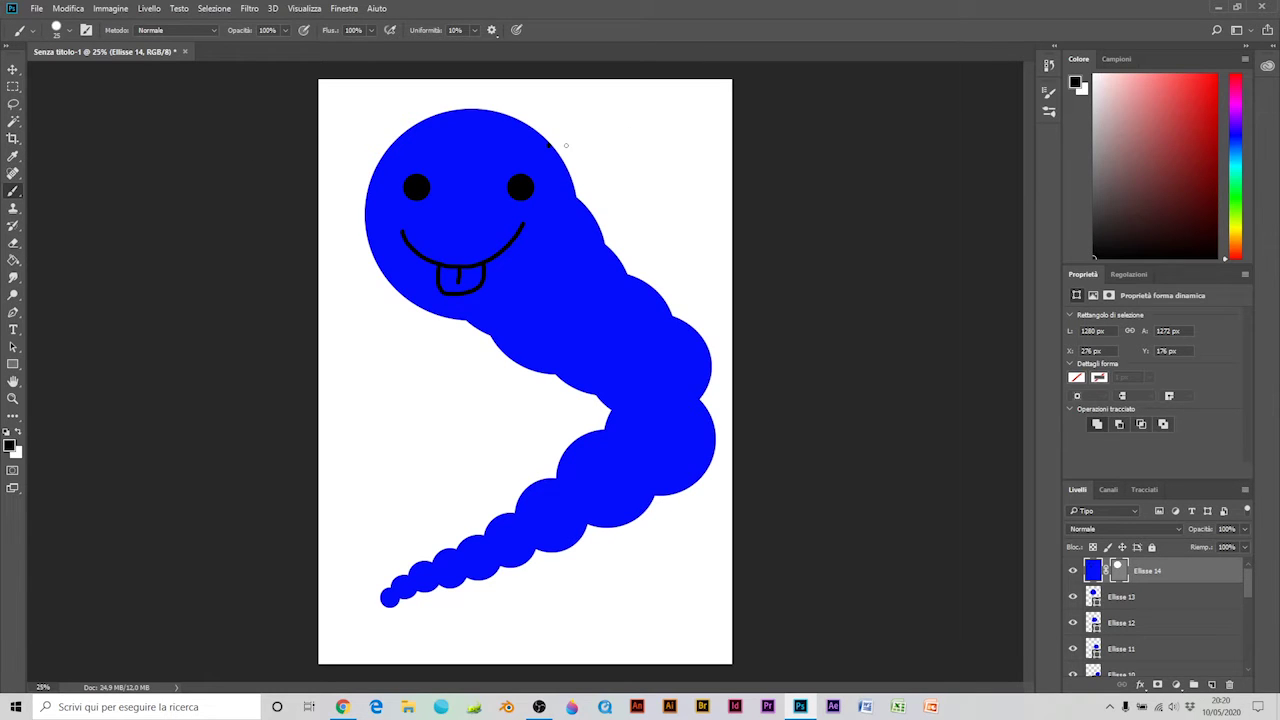
Paint black curled antennae and thin arms around the caterpillar on the bottom layer, Livello 0.
key("alt+comma")
left_click_drag(566, 132, 624, 160)
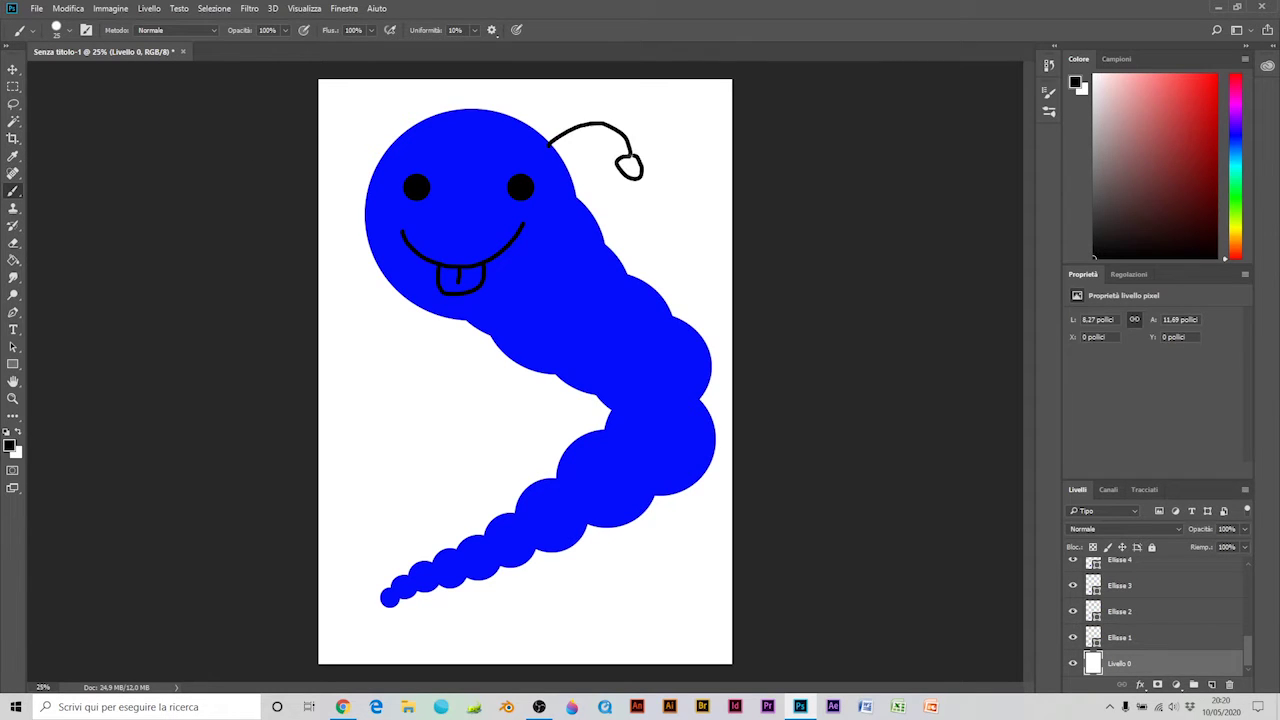
left_click_drag(371, 107, 375, 118)
left_click_drag(512, 348, 434, 367)
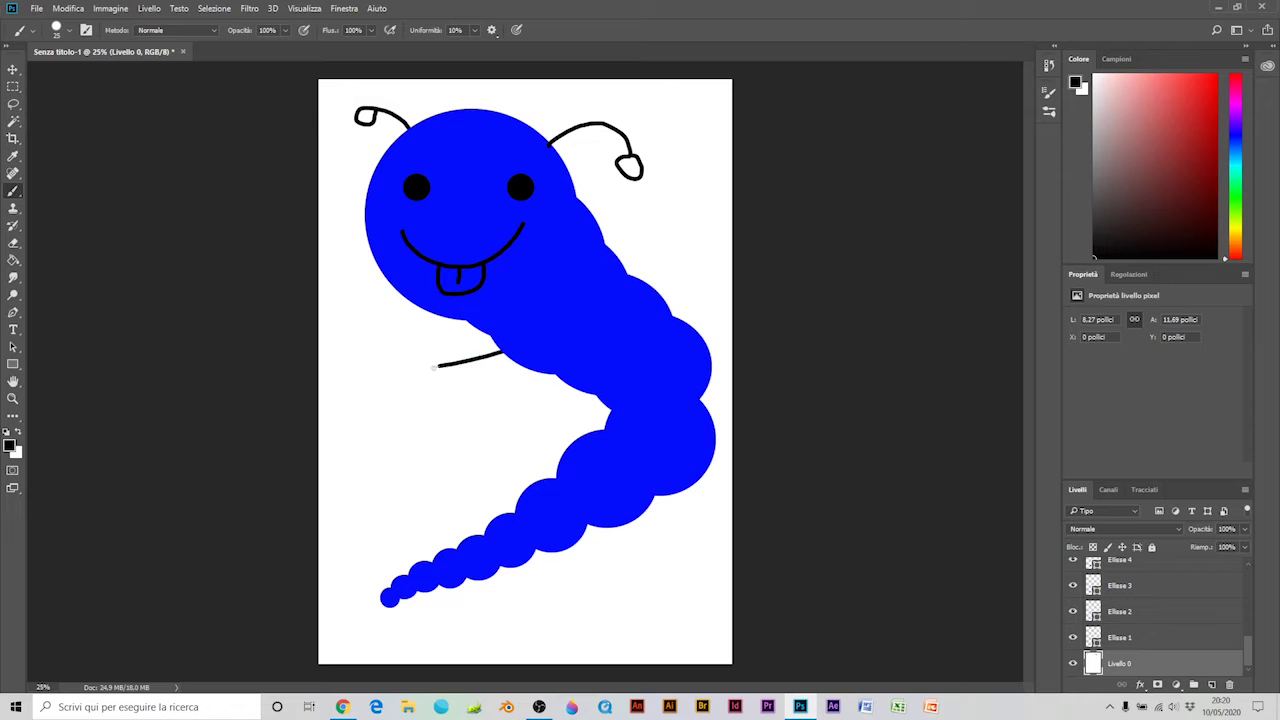
left_click_drag(620, 256, 667, 220)
Delete the bottom layer and all body circle layers, keeping only Ellisse 14, and toggle that layer's visibility.
key("Delete")
key("Delete")
key("Delete")
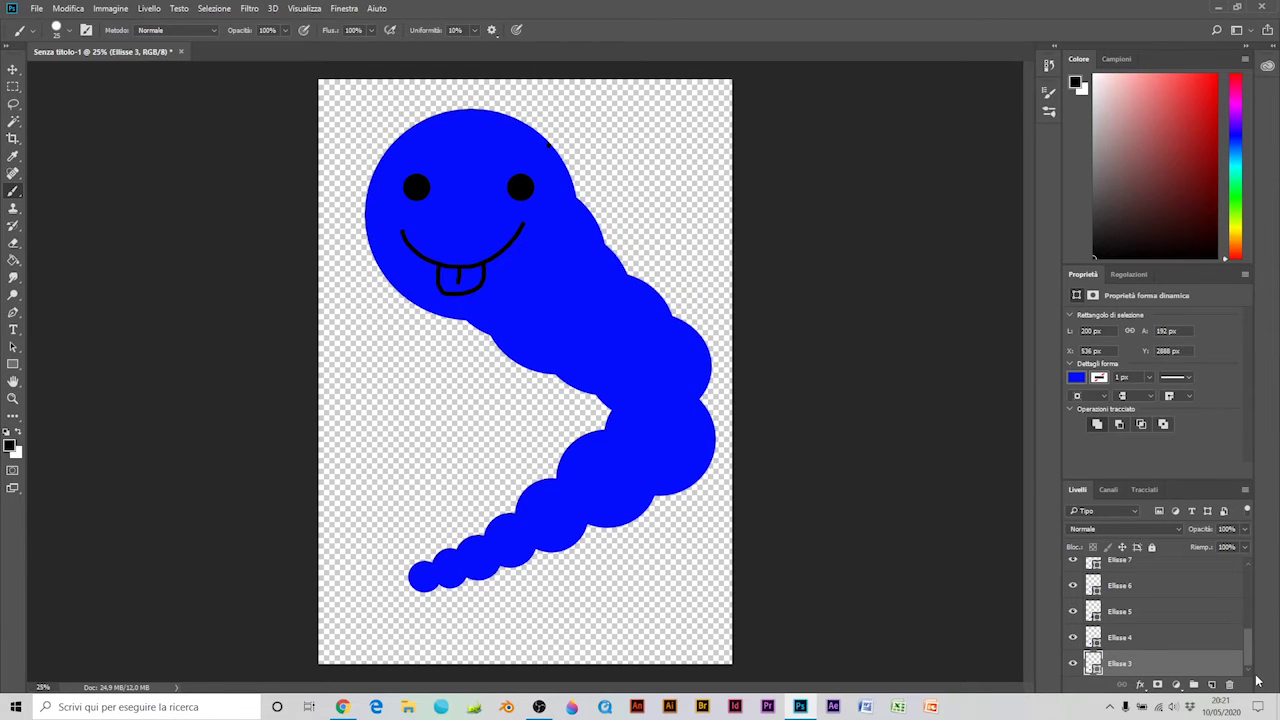
key("Delete")
key("Delete")
key("Delete")
key("Delete")
key("Delete")
key("Delete")
key("Delete")
key("Delete")
key("Delete")
key("Delete")
key("Delete")
left_click(1073, 571)
left_click(1073, 571)
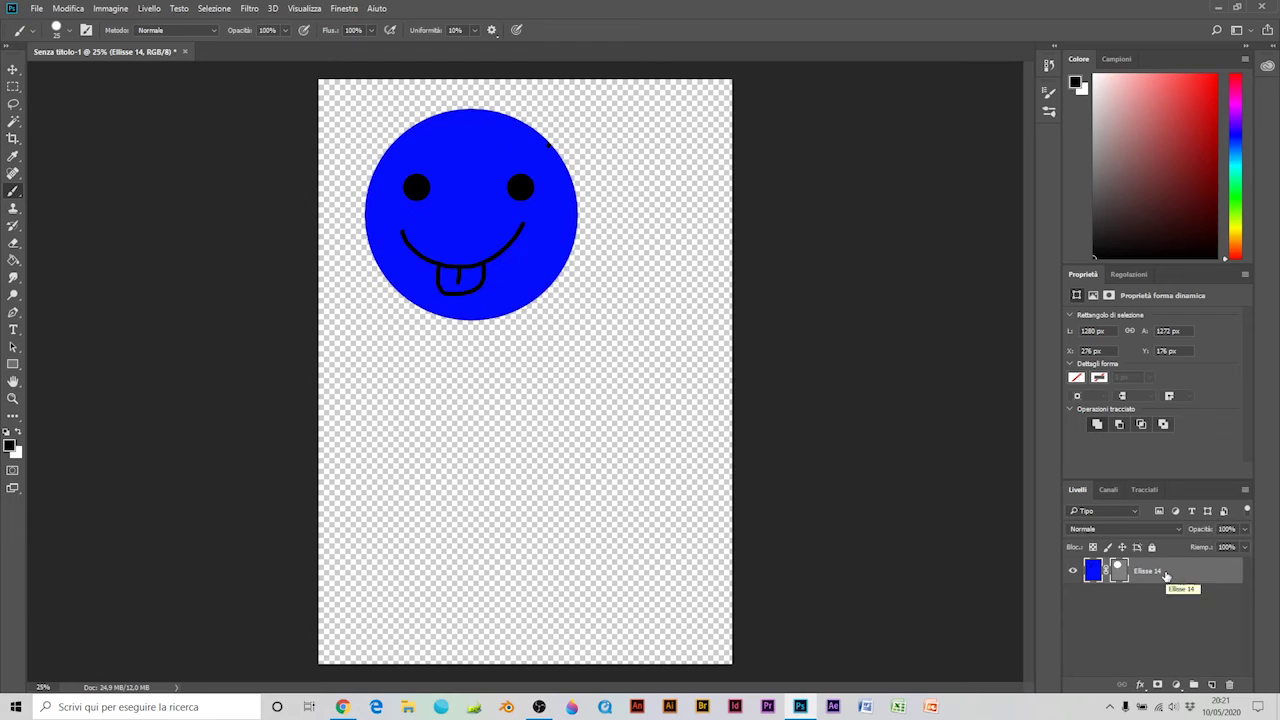
left_click(1071, 571)
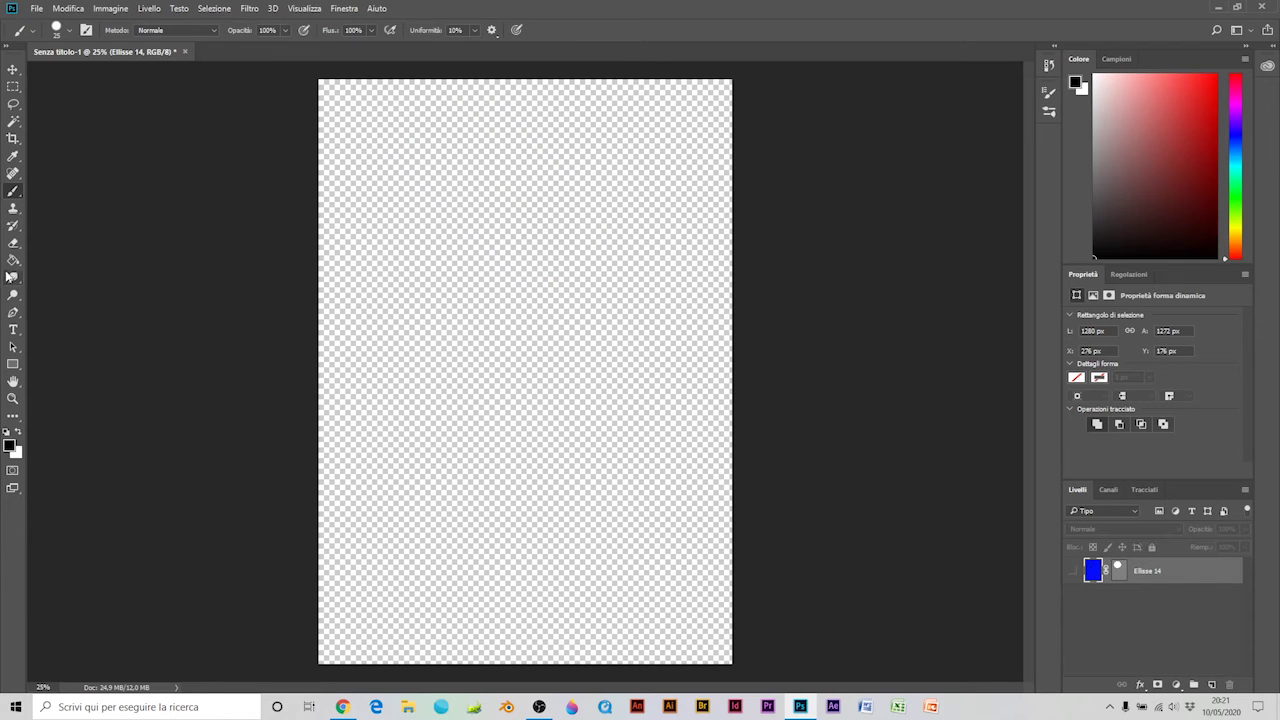
Fill the head, tongue and both eyes on Ellisse 14 with white using the Paint Bucket.
left_click(13, 260)
key("x")
left_click(1073, 571)
left_click(1073, 571)
left_click(1073, 571)
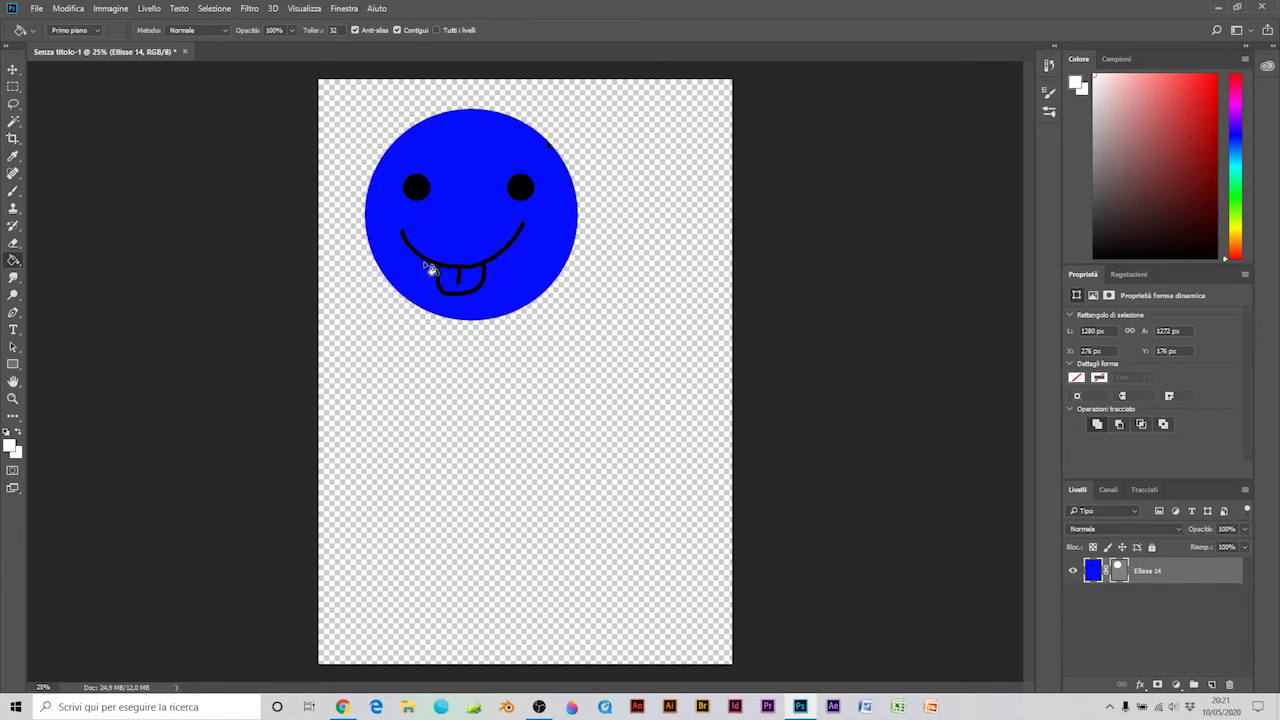
left_click(426, 263)
left_click(455, 282)
left_click(475, 226)
left_click(417, 187)
left_click(521, 187)
Erase everything on the Ellisse 14 layer with a 503 px eraser.
left_click(13, 243)
mouse_move(432, 206)
left_mouse_down()
mouse_move(450, 274)
mouse_move(510, 168)
mouse_move(519, 182)
left_mouse_up()
left_click(70, 30)
left_click_drag(103, 71, 147, 71)
mouse_move(350, 140)
left_mouse_down()
mouse_move(671, 234)
mouse_move(609, 414)
left_mouse_up()
left_click(1073, 571)
left_click(1073, 571)
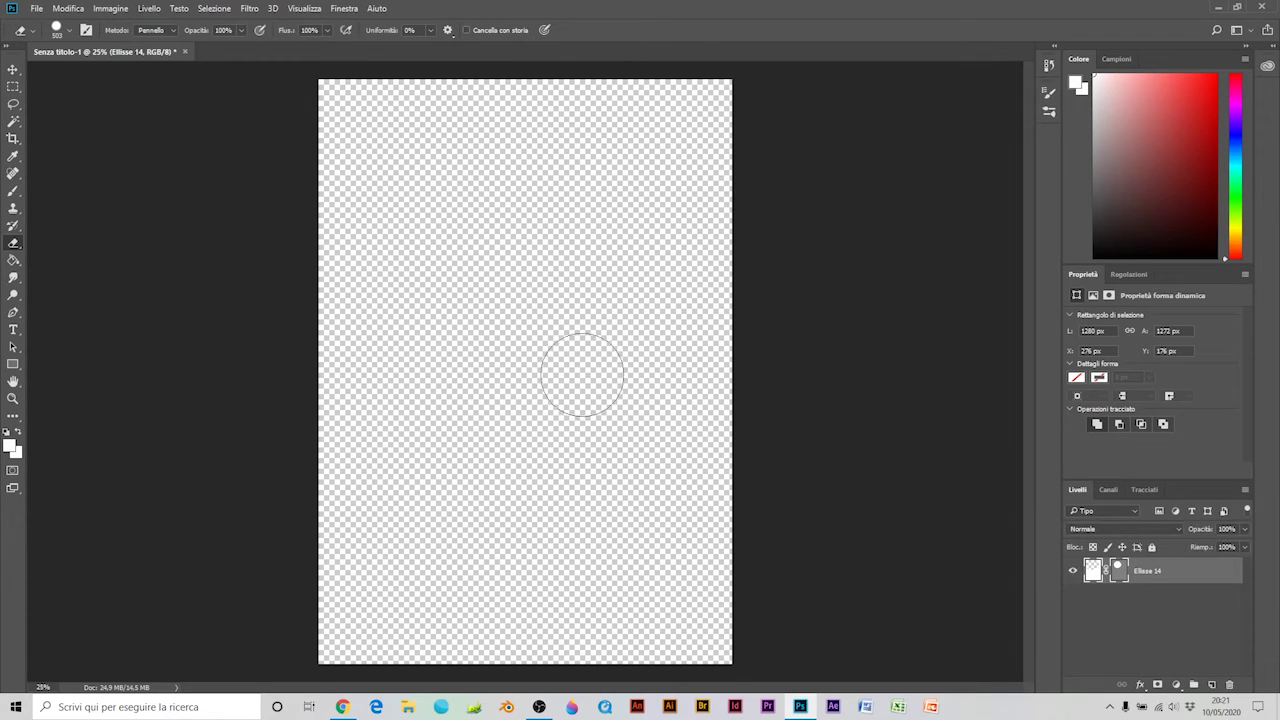
Repaint the head circle in white with a 503 px brush and fill it with a muted red.
left_click(13, 191)
left_click(70, 30)
left_click_drag(103, 71, 150, 71)
mouse_move(350, 115)
left_mouse_down()
mouse_move(526, 268)
mouse_move(457, 327)
left_mouse_up()
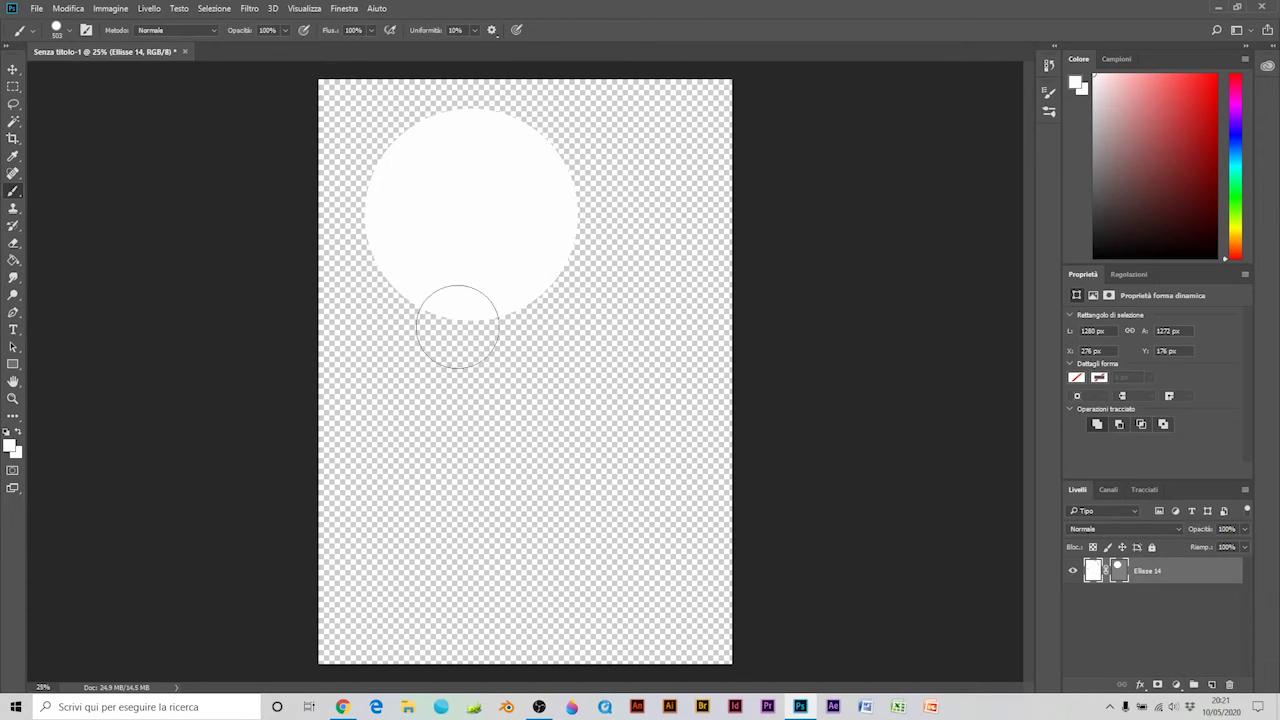
left_click(13, 260)
left_click(1151, 129)
left_click(458, 184)
Create a new blank portrait document of 8.267 × 11.693 inches at 300 pixels per inch.
left_click(36, 8)
left_click(60, 22)
left_click(907, 562)
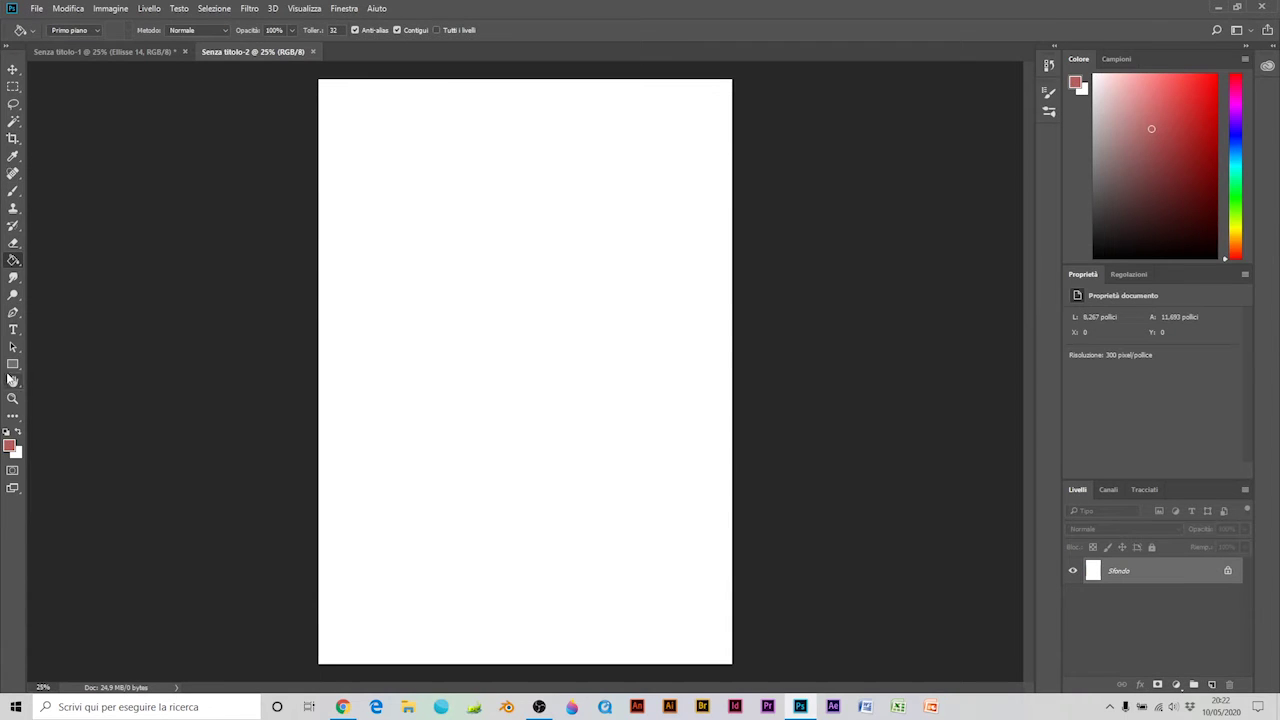
Draw an ellipse about 1640 × 1560 px in the page's upper half and fill it with light pink.
left_click_drag(13, 364, 46, 391)
left_click(46, 391)
mouse_move(389, 455)
left_mouse_down()
mouse_move(543, 323)
mouse_move(666, 166)
mouse_move(677, 174)
mouse_move(633, 232)
mouse_move(661, 194)
left_mouse_up()
left_click_drag(1119, 145, 1126, 96)
left_click(13, 260)
left_click(525, 275)
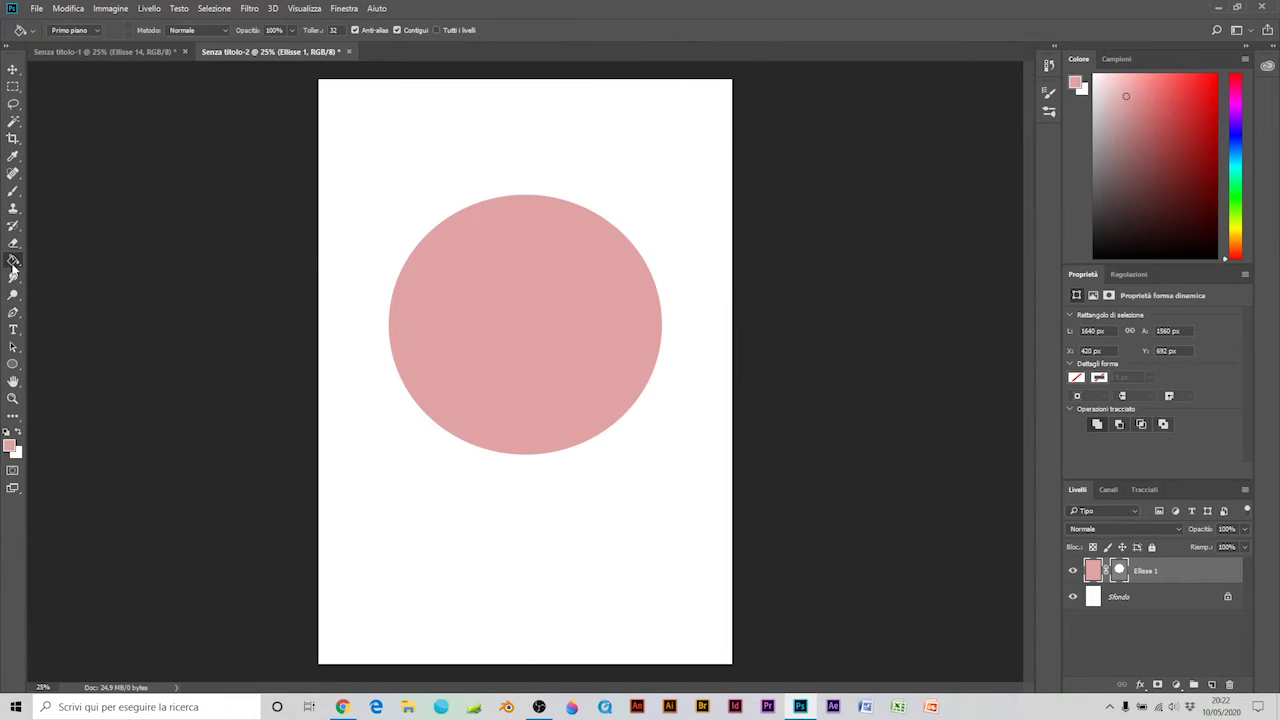
Paint two bright green eyes on the pink face with a 221 px brush.
left_click(13, 190)
right_click(499, 280)
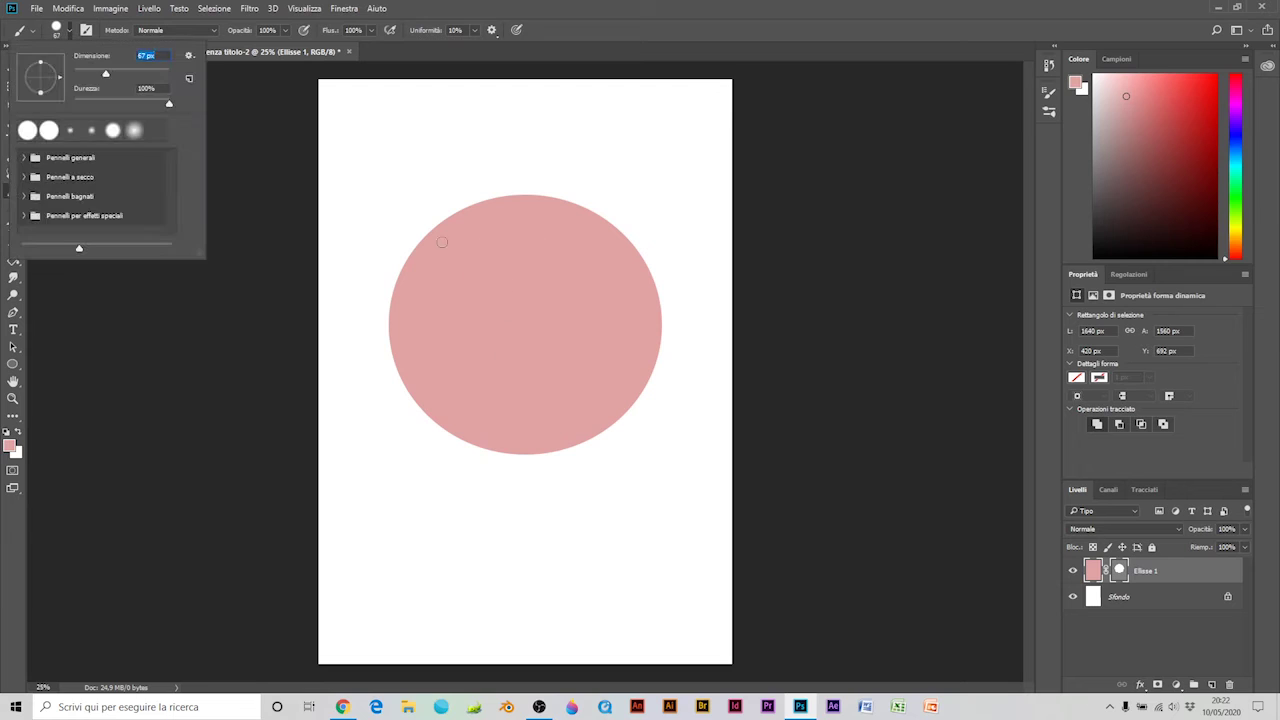
left_click(1237, 181)
left_click(1214, 76)
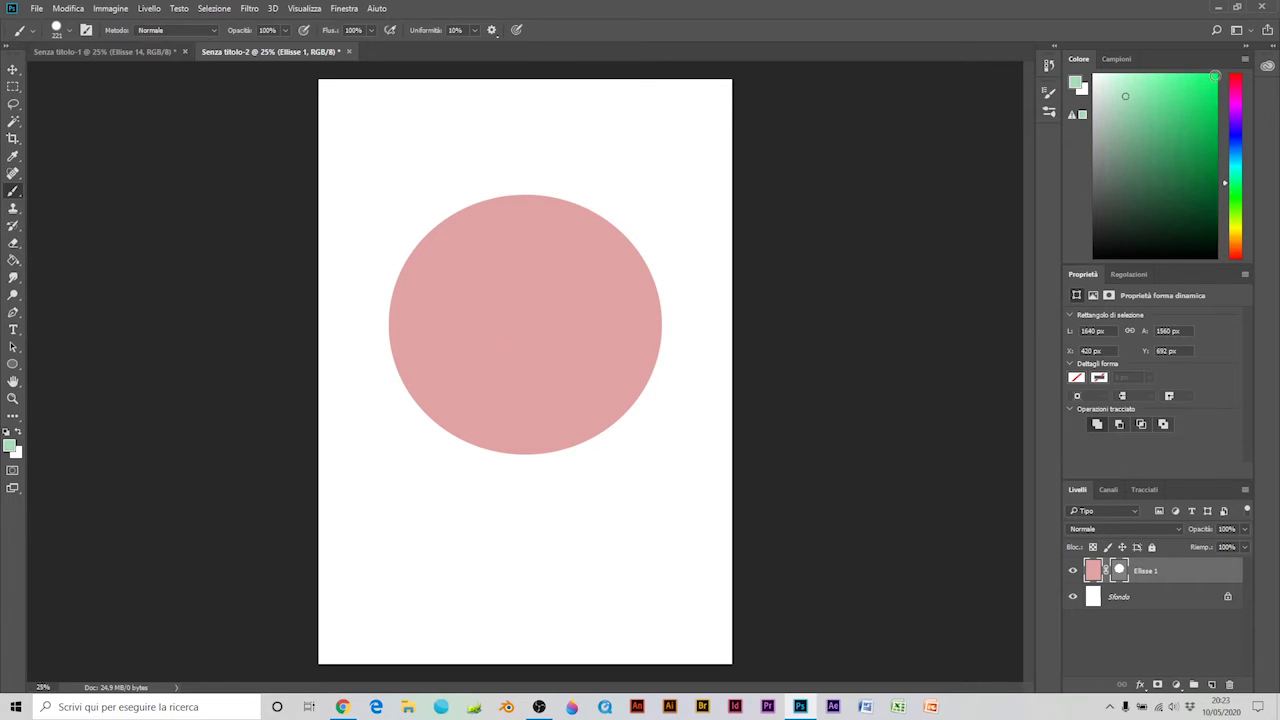
left_click(455, 288)
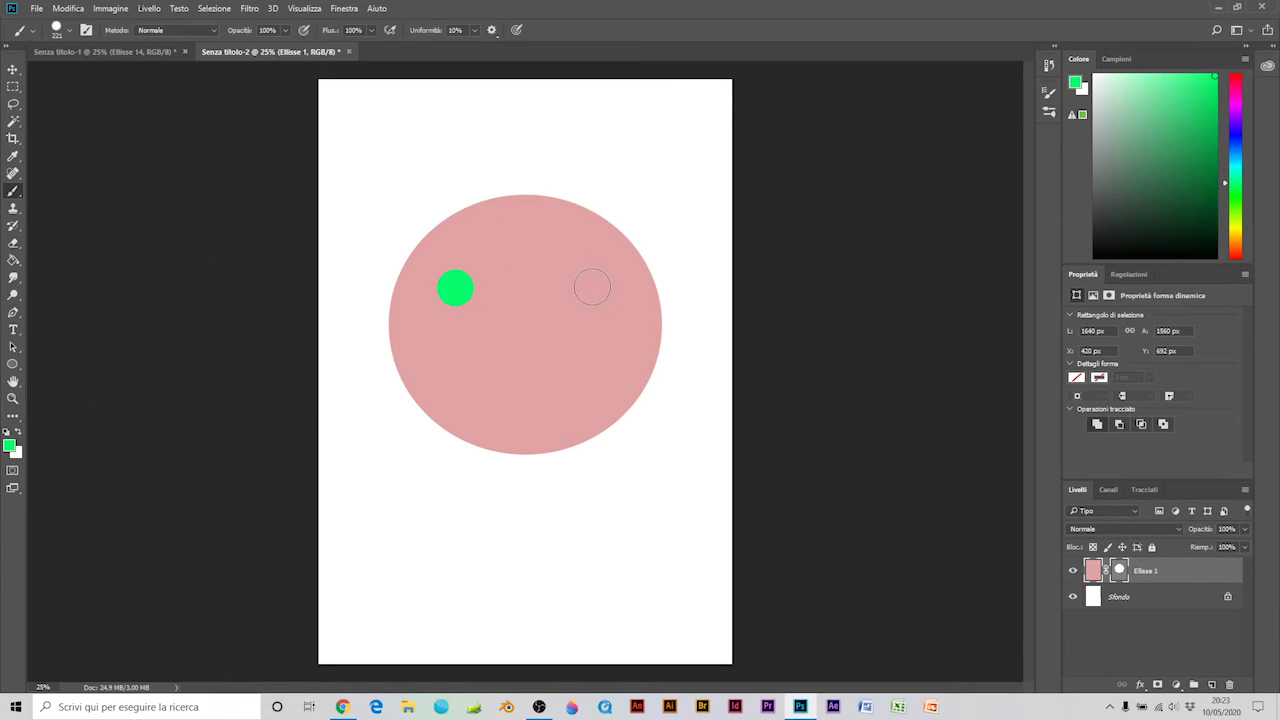
left_click(592, 288)
Sample the face's pink, darken it, and paint a small round nose in the middle of the face.
left_click(13, 156)
left_click(443, 337)
left_click(1127, 129)
left_click(13, 190)
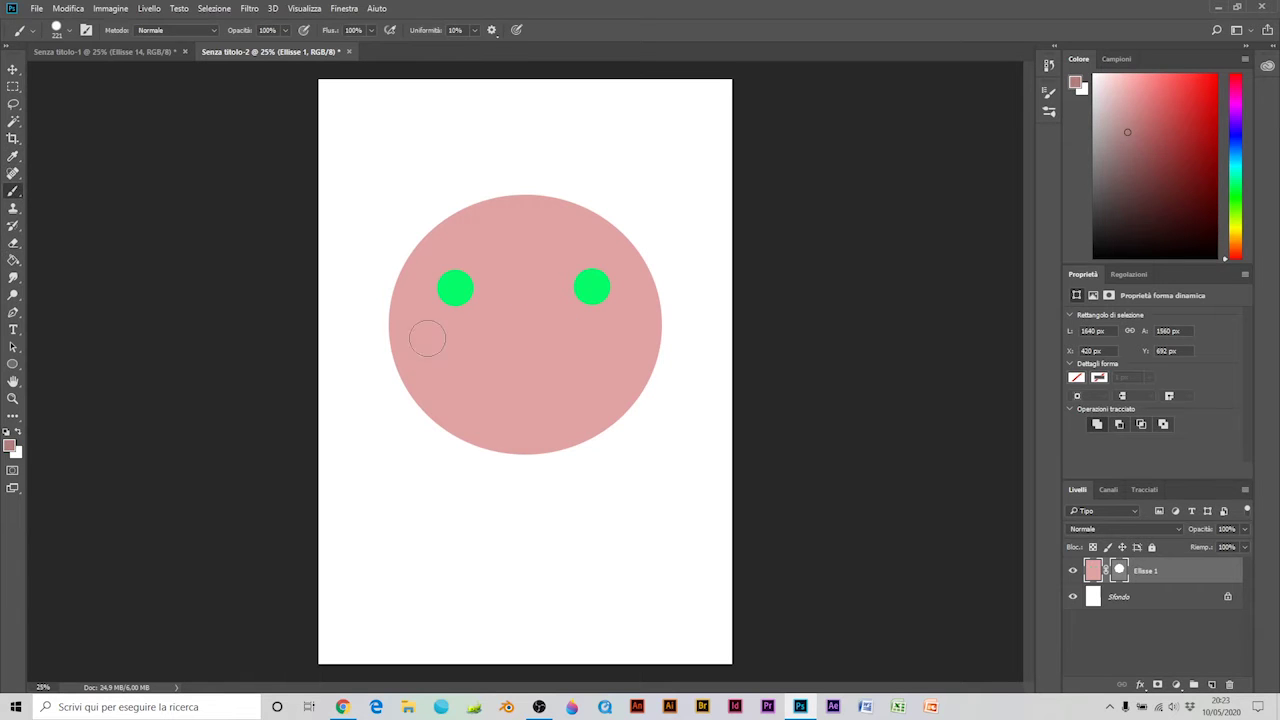
left_click(57, 30)
left_click(524, 342)
Paint a red smiling mouth below the nose with a 36 px brush and dark yellow eyebrows above both eyes.
left_click(1214, 106)
left_click(70, 32)
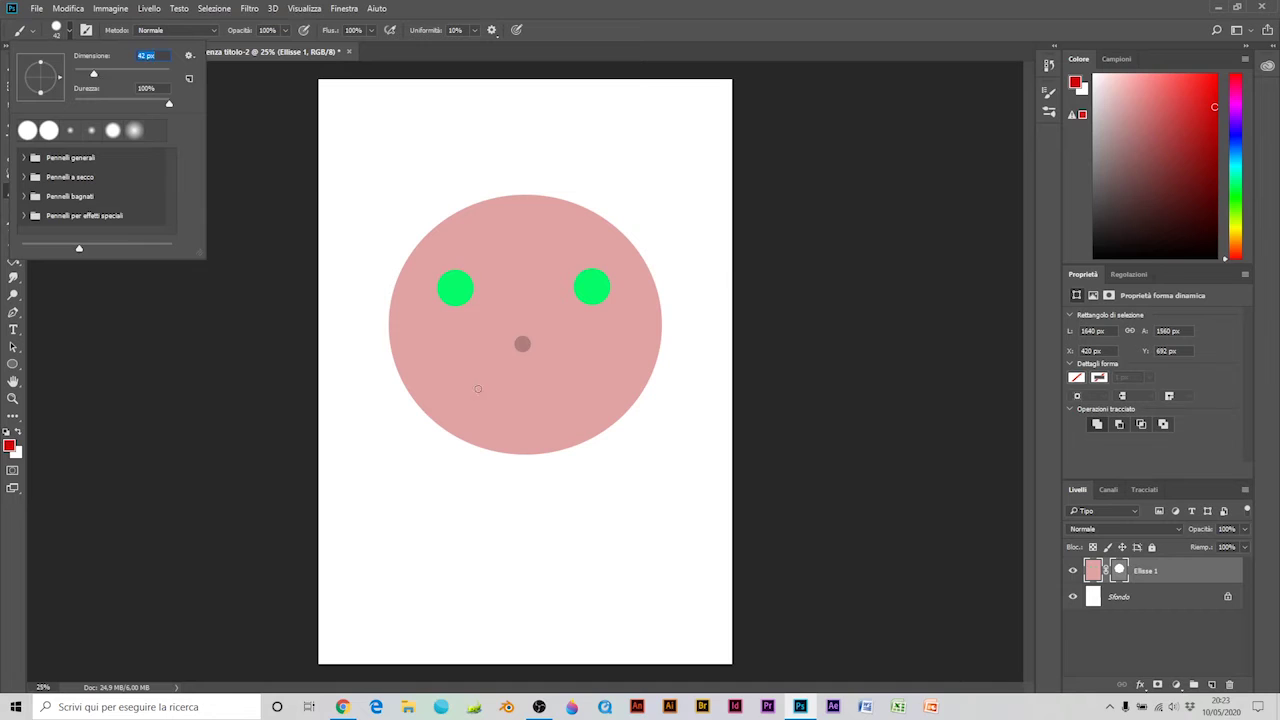
left_click_drag(466, 380, 510, 403)
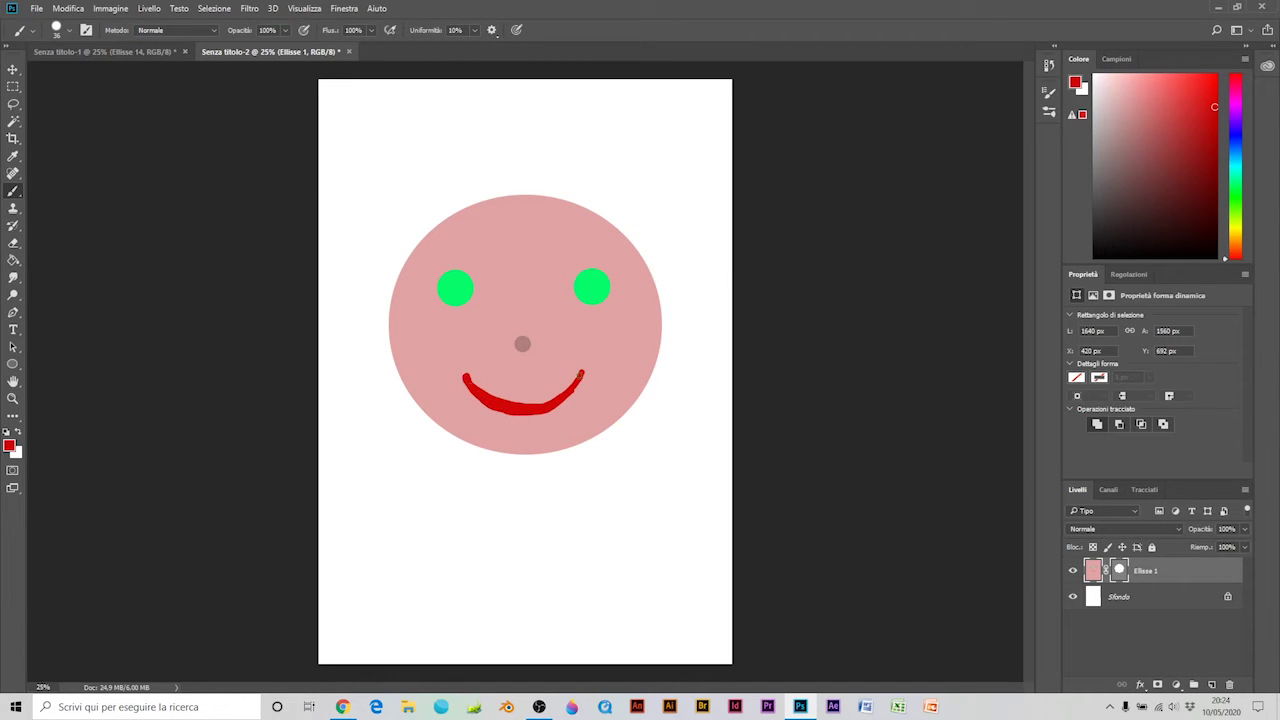
left_click(1238, 231)
left_click(1212, 134)
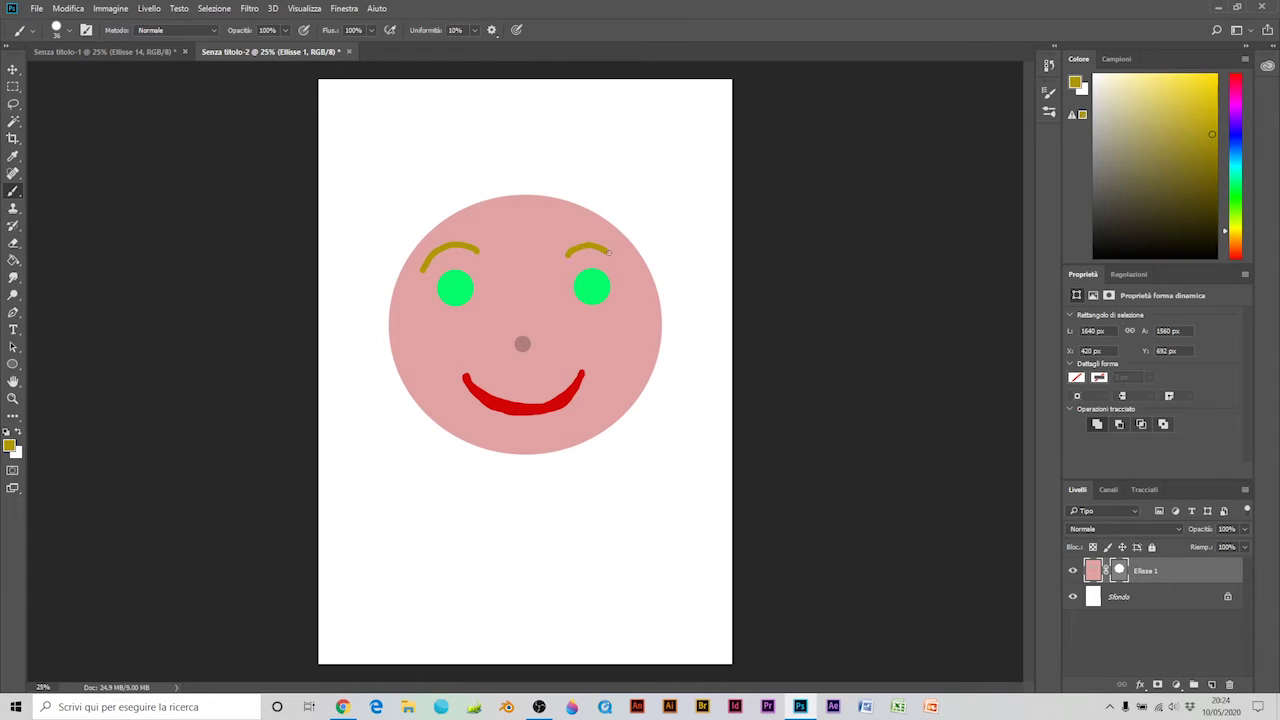
Dot light red freckles across the cheeks and nose with a 22 px brush.
left_click(1237, 246)
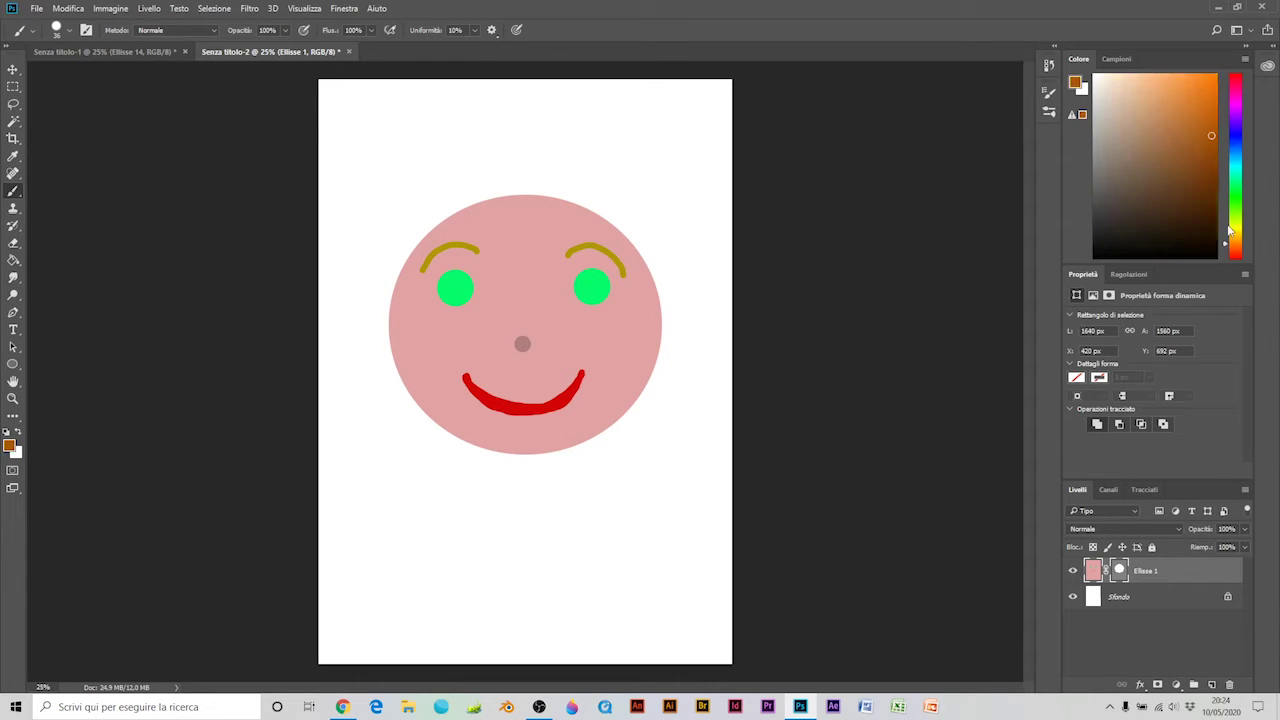
left_click(1236, 256)
left_click_drag(1164, 130, 1178, 107)
left_click(68, 30)
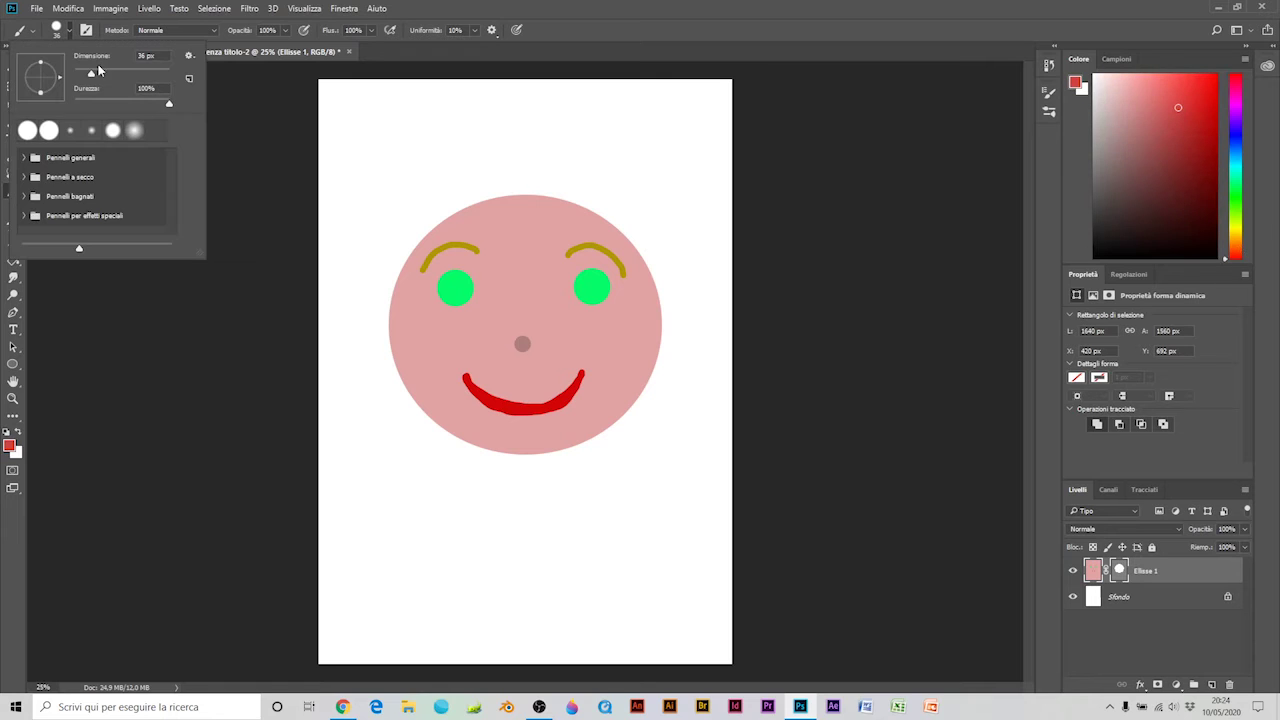
left_click(457, 338)
left_click(478, 332)
left_click(464, 322)
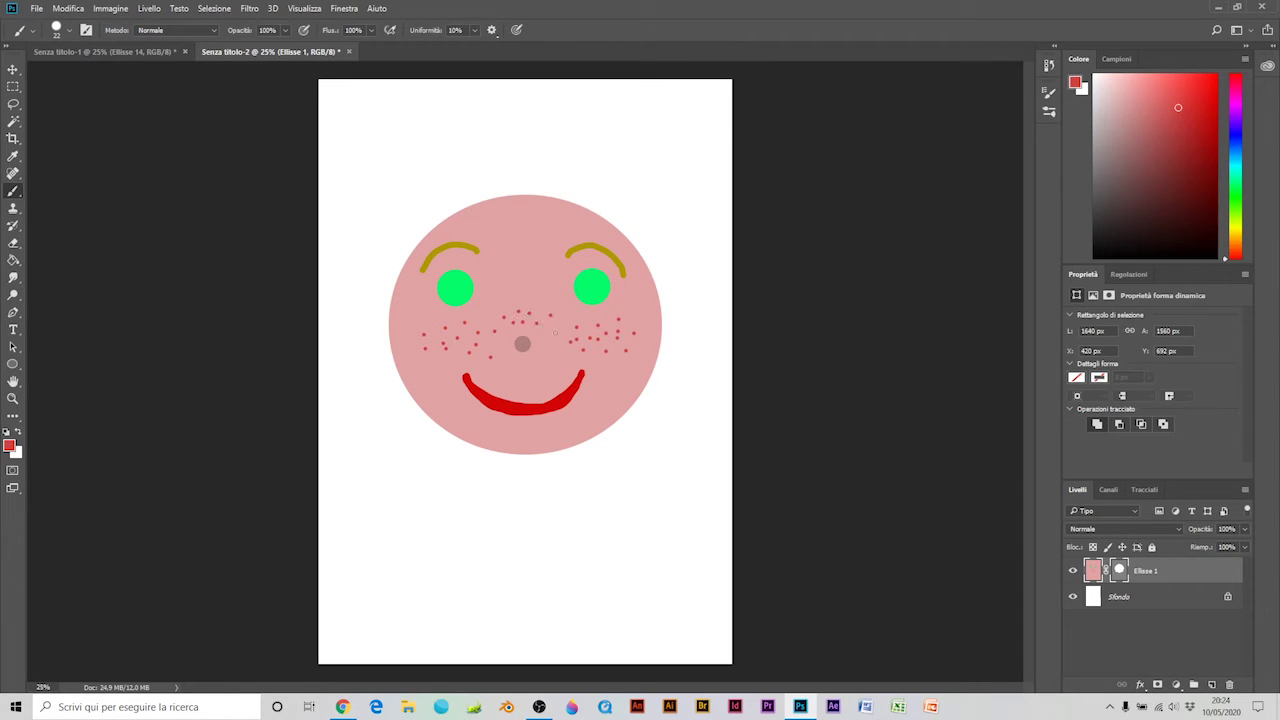
Sample the mouth's red and thicken the smile into a full open mouth with a 55 px brush.
left_click(12, 157)
left_click(487, 399)
left_click(11, 193)
left_click(69, 30)
left_click_drag(86, 74, 90, 74)
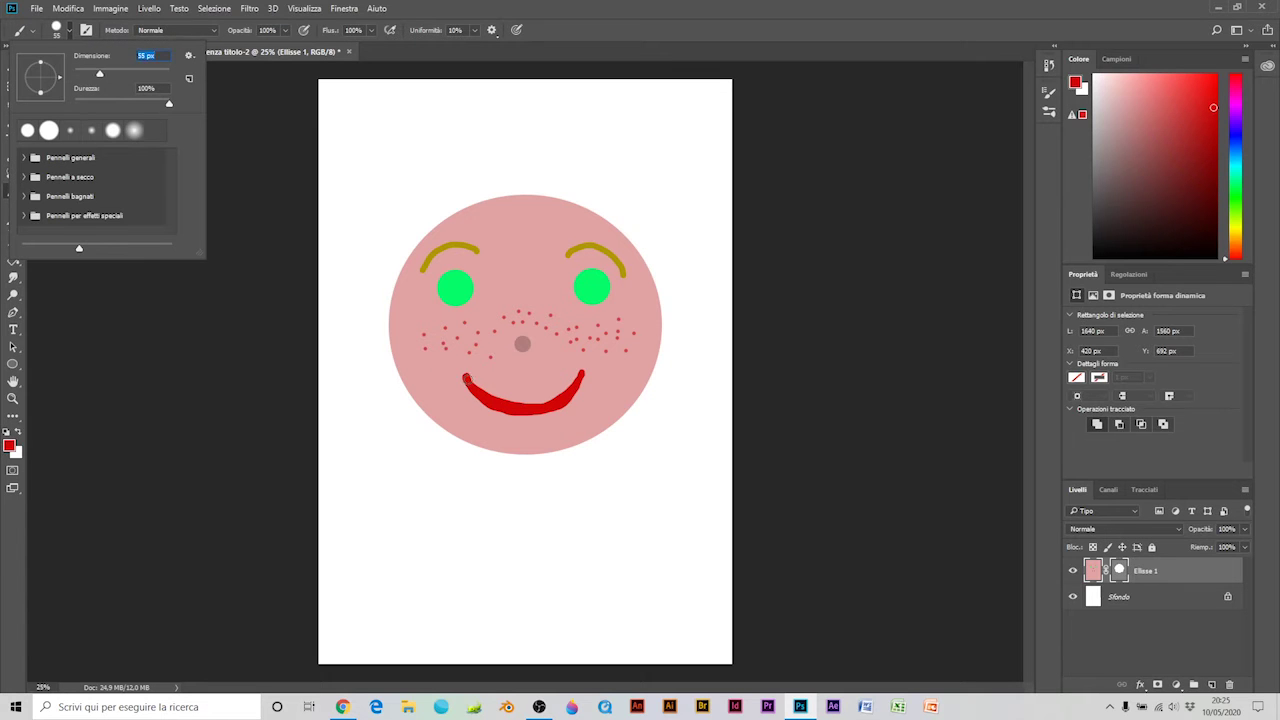
key("Return")
left_click_drag(465, 378, 511, 406)
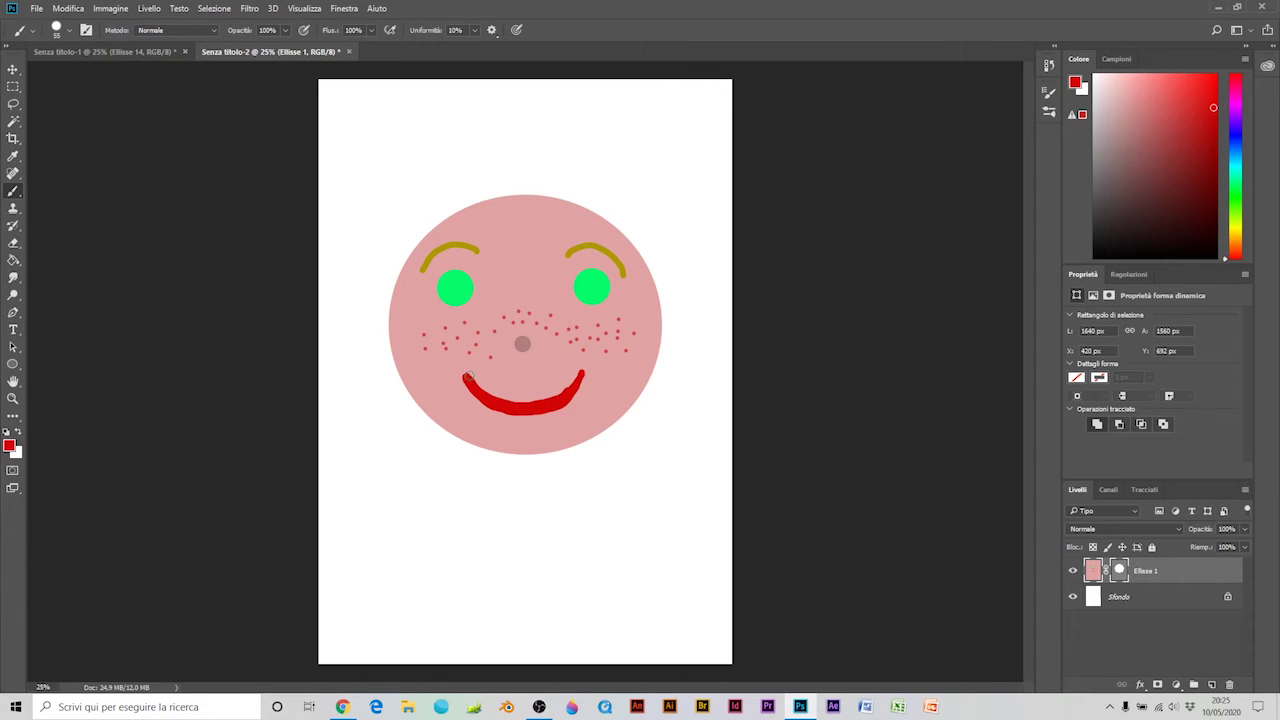
mouse_move(577, 380)
left_mouse_down()
mouse_move(488, 392)
mouse_move(469, 376)
mouse_move(510, 422)
mouse_move(560, 409)
mouse_move(577, 384)
left_mouse_up()
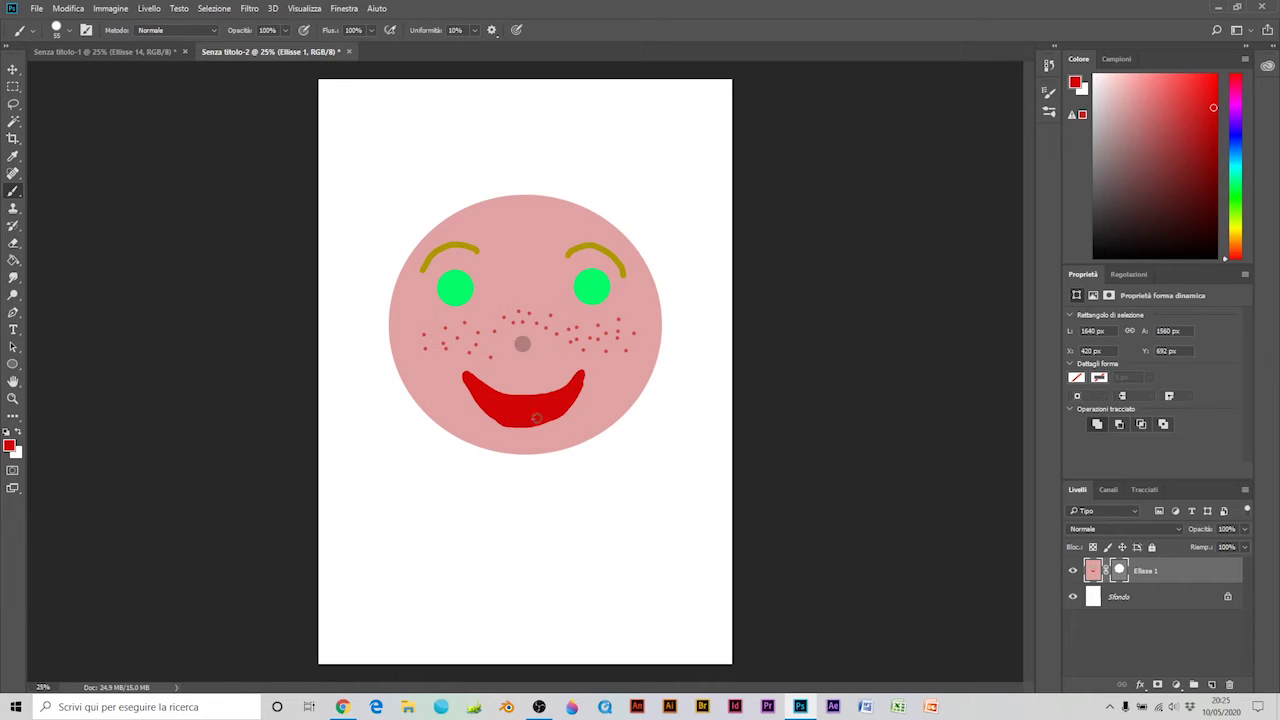
mouse_move(484, 405)
left_mouse_down()
mouse_move(524, 428)
mouse_move(568, 405)
left_mouse_up()
Sample the eyebrows' dark yellow and paint a fringe and side hair along the inside edge of the face.
left_click(13, 155)
left_click(452, 245)
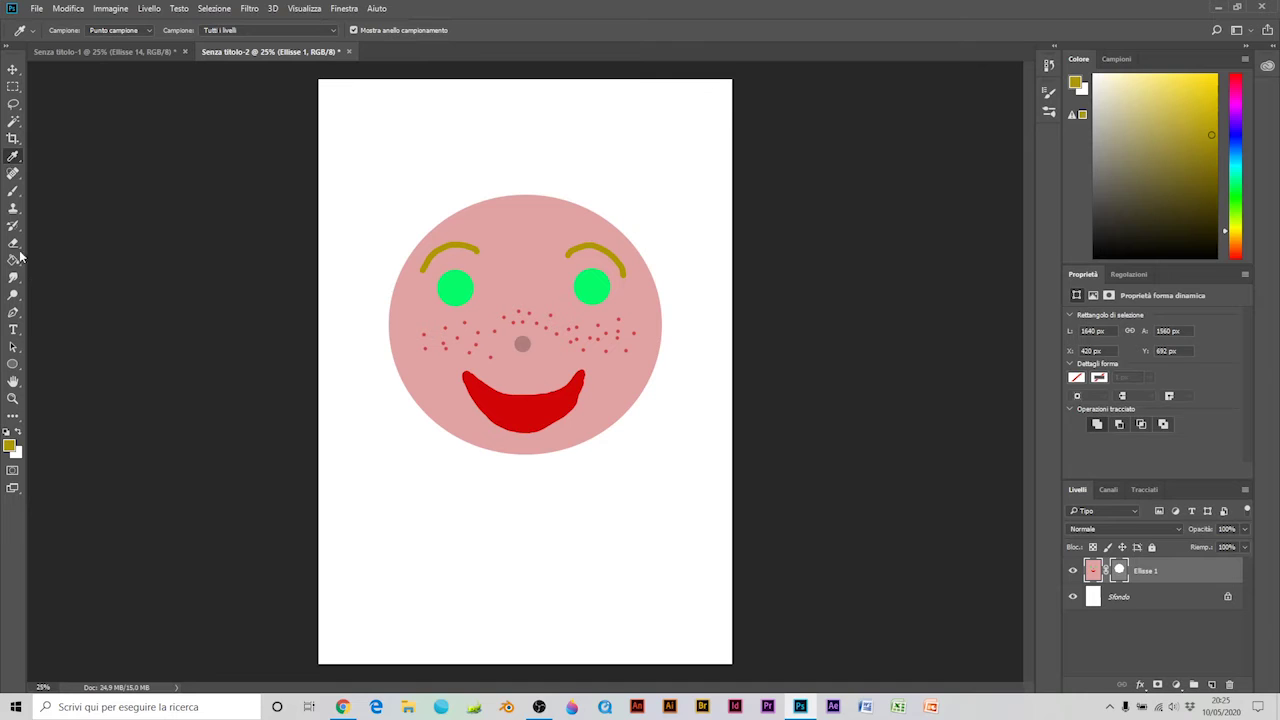
left_click(13, 190)
mouse_move(409, 254)
left_mouse_down()
mouse_move(399, 310)
mouse_move(400, 275)
mouse_move(422, 402)
left_mouse_up()
mouse_move(428, 236)
left_mouse_down()
mouse_move(466, 208)
mouse_move(526, 259)
mouse_move(488, 197)
mouse_move(546, 234)
mouse_move(620, 238)
mouse_move(557, 189)
left_mouse_up()
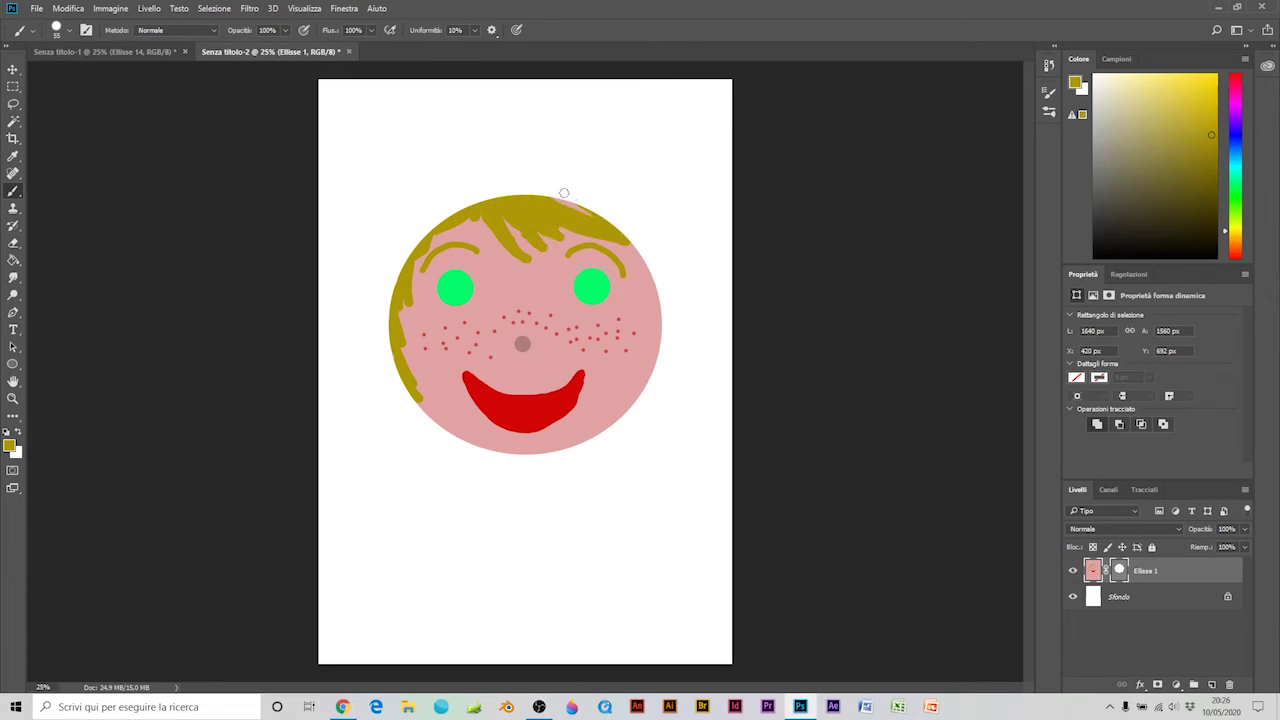
mouse_move(645, 262)
left_mouse_down()
mouse_move(657, 362)
mouse_move(624, 420)
left_mouse_up()
Unlock the background layer and paint long dark yellow hair behind the face with a 125 px brush.
left_click(1228, 599)
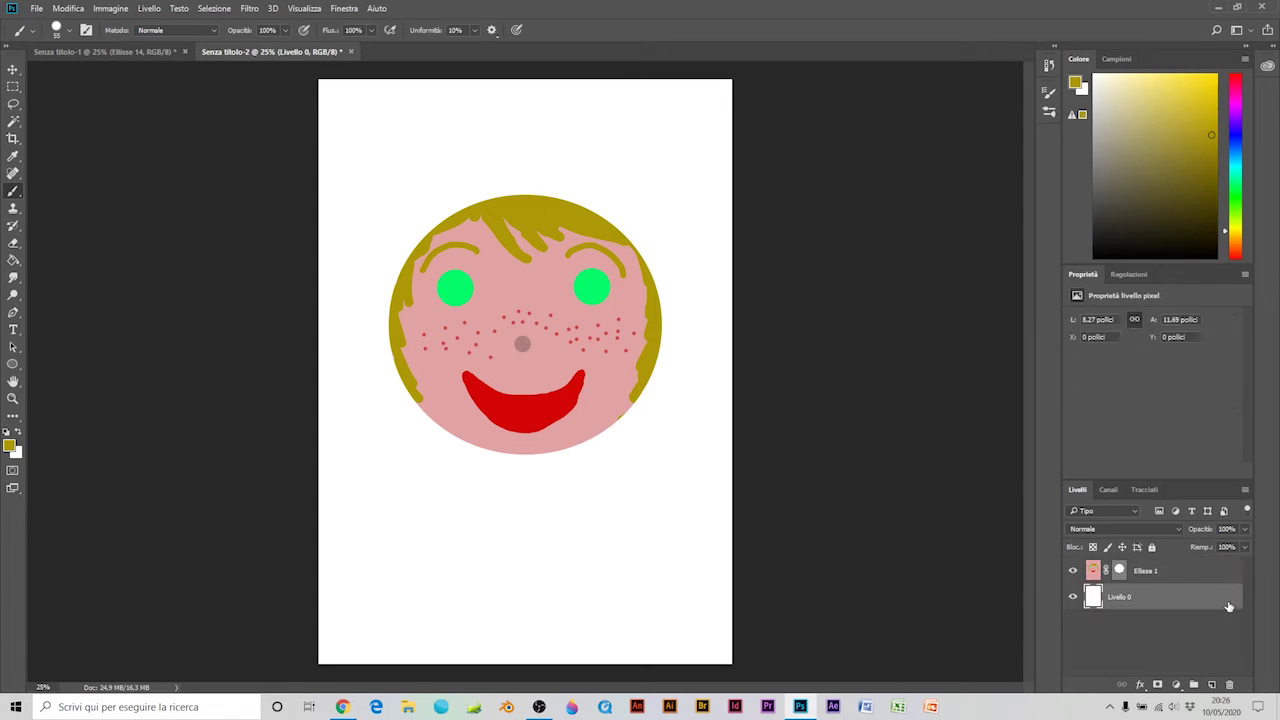
left_click(57, 30)
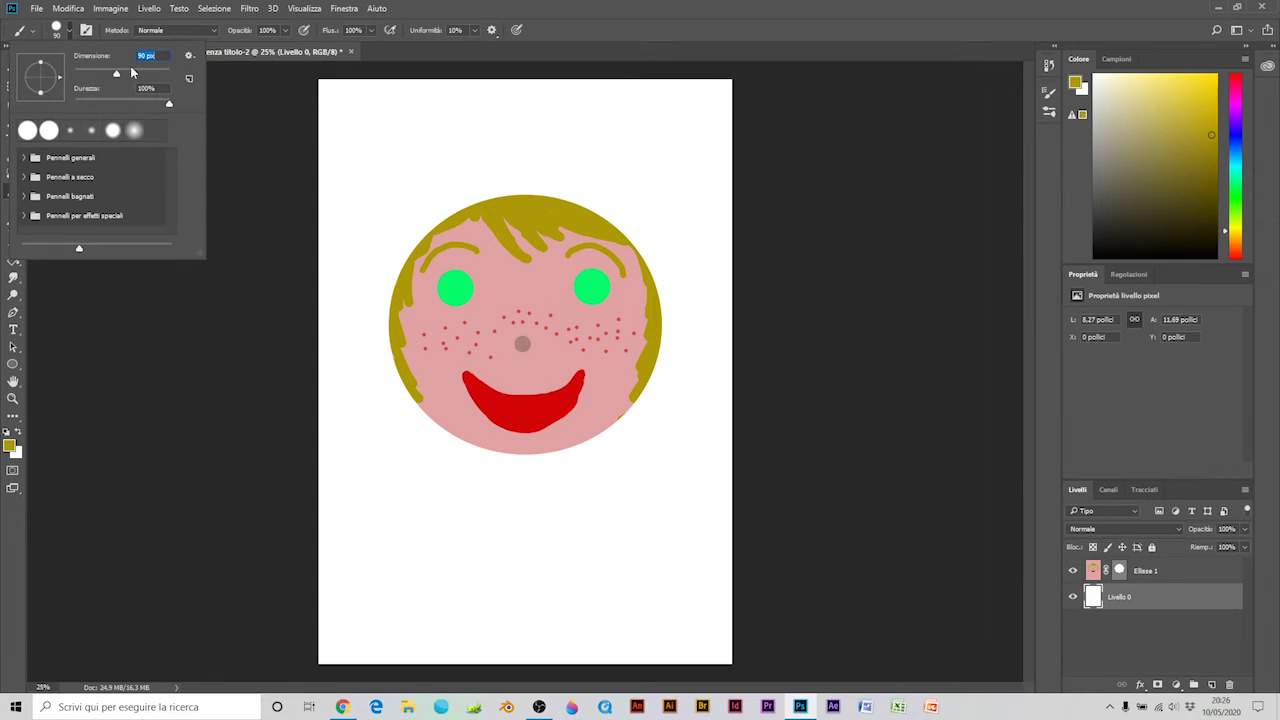
key("Return")
mouse_move(470, 205)
left_mouse_down()
mouse_move(375, 495)
mouse_move(377, 290)
mouse_move(540, 185)
mouse_move(375, 250)
mouse_move(666, 310)
mouse_move(690, 490)
mouse_move(663, 497)
mouse_move(635, 410)
left_mouse_up()
mouse_move(405, 400)
left_mouse_down()
mouse_move(609, 591)
mouse_move(600, 440)
mouse_move(380, 509)
mouse_move(340, 575)
left_mouse_up()
Round off the top and upper side of the hair on the Livello 0 layer.
left_click(1150, 574)
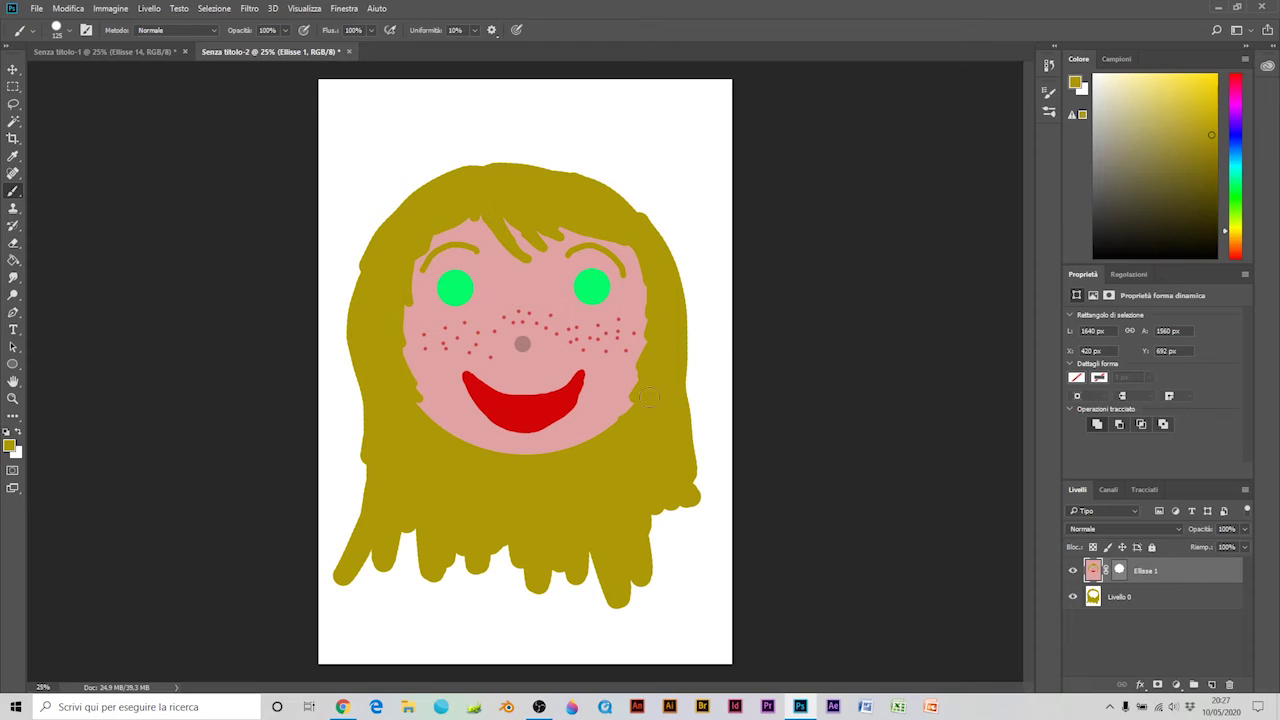
left_click(1198, 596)
mouse_move(470, 162)
left_mouse_down()
mouse_move(598, 172)
mouse_move(668, 278)
left_mouse_up()
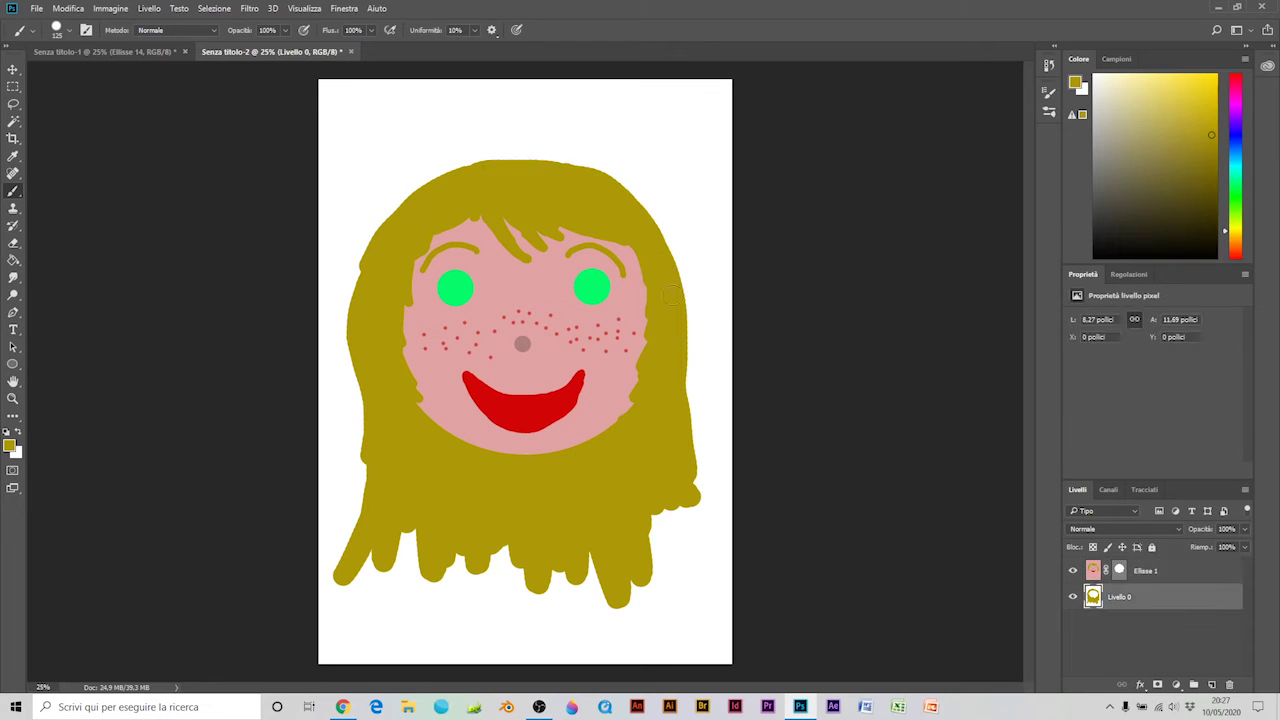
Add a black pupil to each green eye on the Ellisse 1 layer.
left_click(1096, 255)
left_click(1188, 576)
left_click(455, 286)
left_click(590, 285)
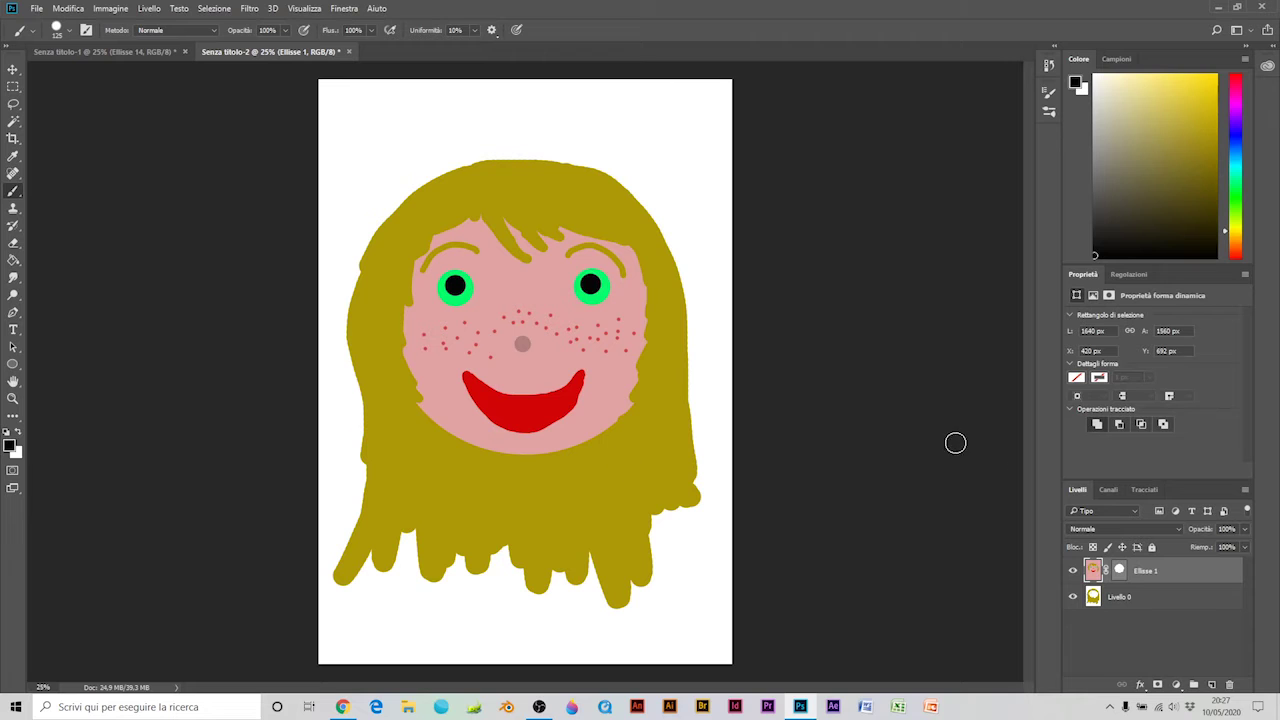
Pick a dusty pink and paint a rounded tongue in the lower middle of the mouth with a smaller brush.
left_click(457, 386, "alt")
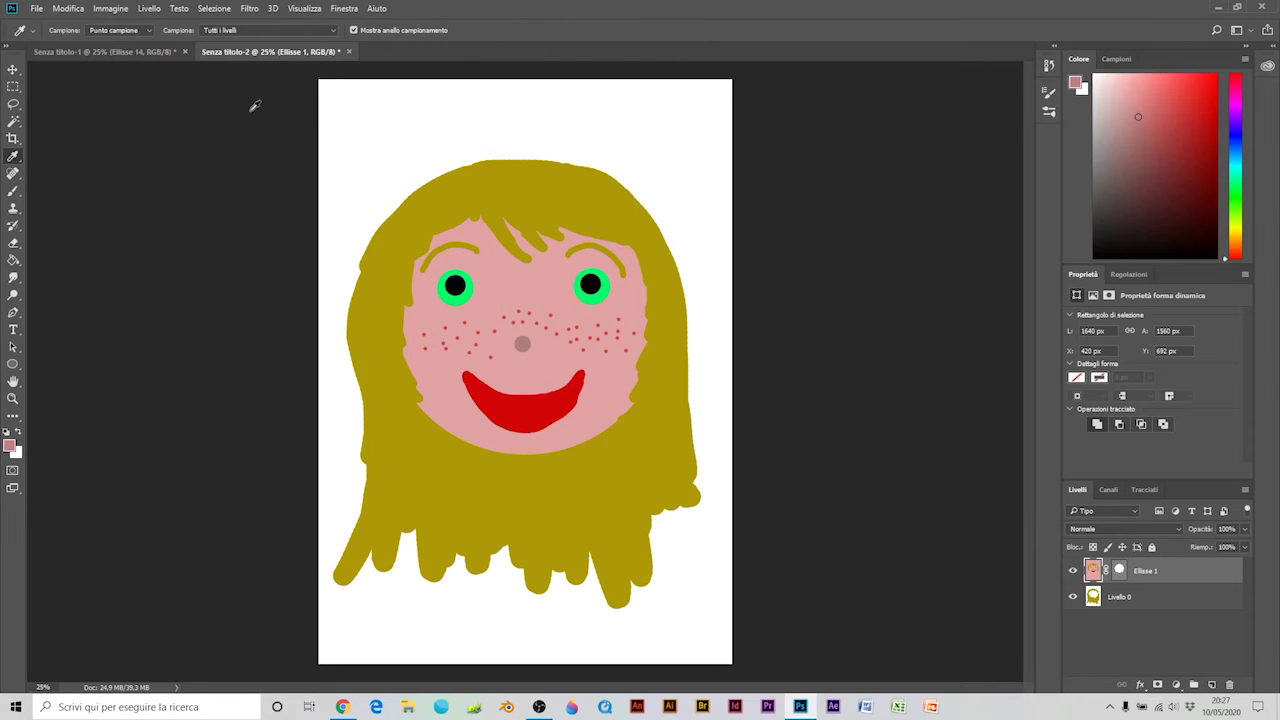
left_click(86, 30)
left_click(70, 31)
left_click_drag(136, 75, 90, 75)
left_click(1047, 92)
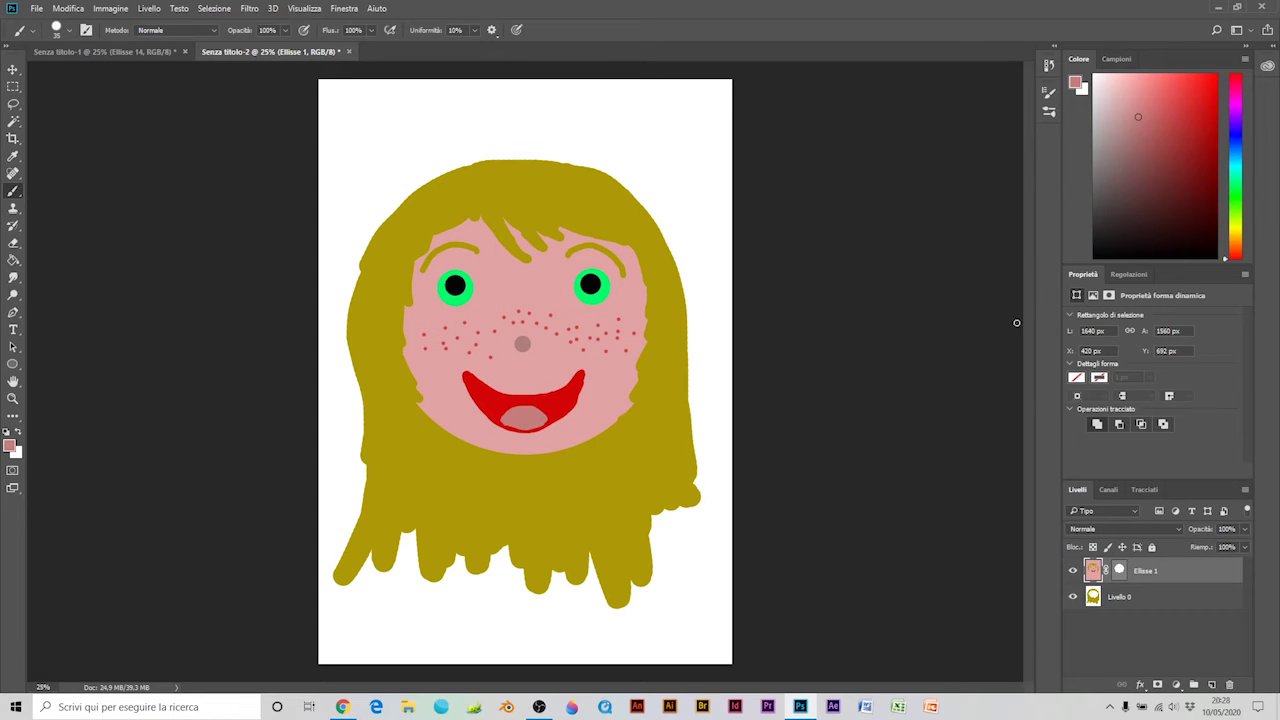
Select the mouth's red area with the Magic Wand, paint a dark brownish-red opening above the tongue, and deselect.
left_click(1141, 185)
left_click(13, 122)
left_click(493, 405)
left_click(13, 191)
mouse_move(507, 412)
left_mouse_down()
mouse_move(509, 401)
mouse_move(542, 409)
left_mouse_up()
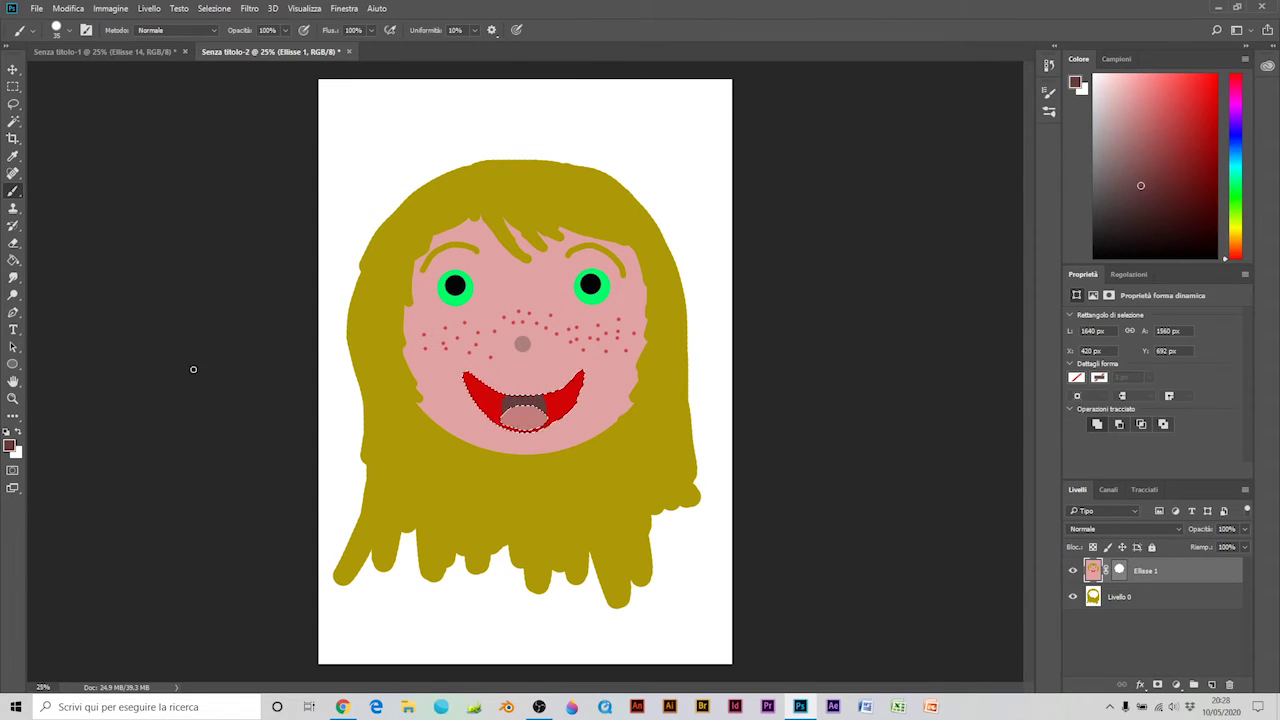
left_click(13, 122)
left_click(487, 403)
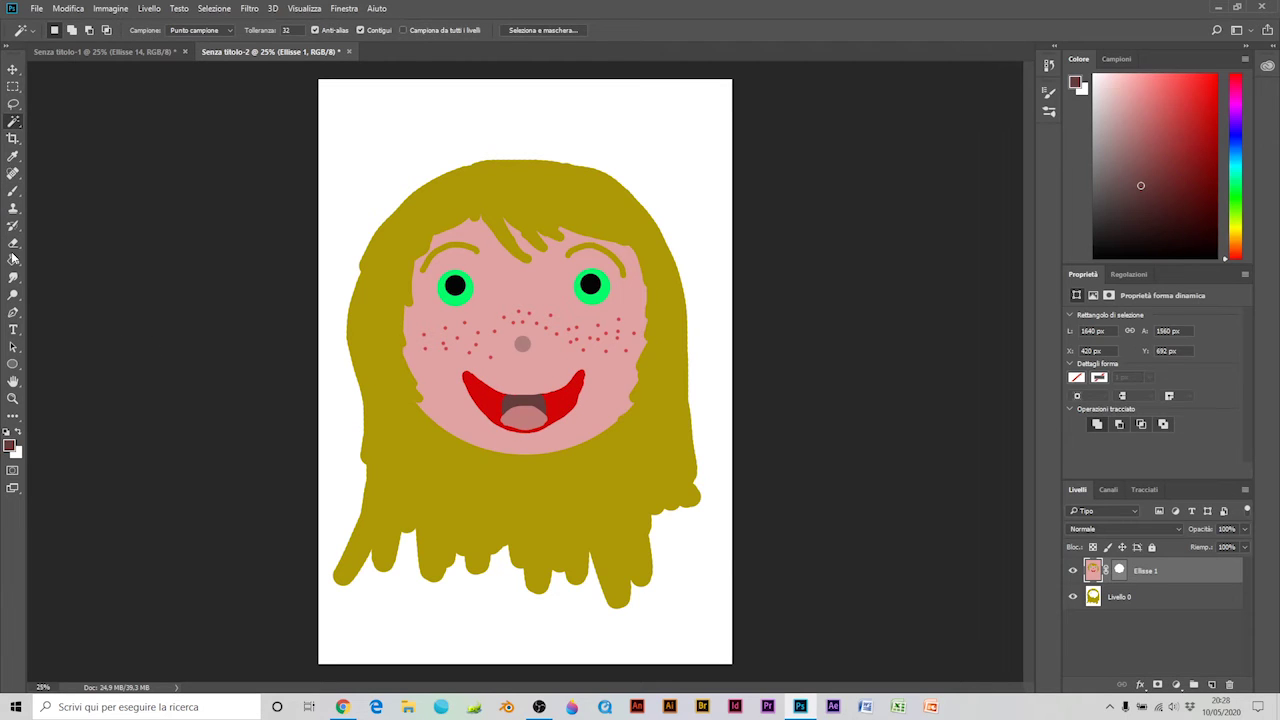
Sample the hair colour and add loose strands to the lower right hair on Livello 0 with a 102 px brush.
left_click(1147, 600)
left_click(13, 156)
left_click(385, 290)
left_click(13, 191)
left_click(69, 30)
left_click_drag(109, 75, 123, 74)
mouse_move(709, 537)
left_mouse_down()
mouse_move(687, 502)
mouse_move(649, 526)
left_mouse_up()
Sample the face's pink and paint a neck with a rounded V-shaped base below the chin.
key("i")
left_click(420, 300)
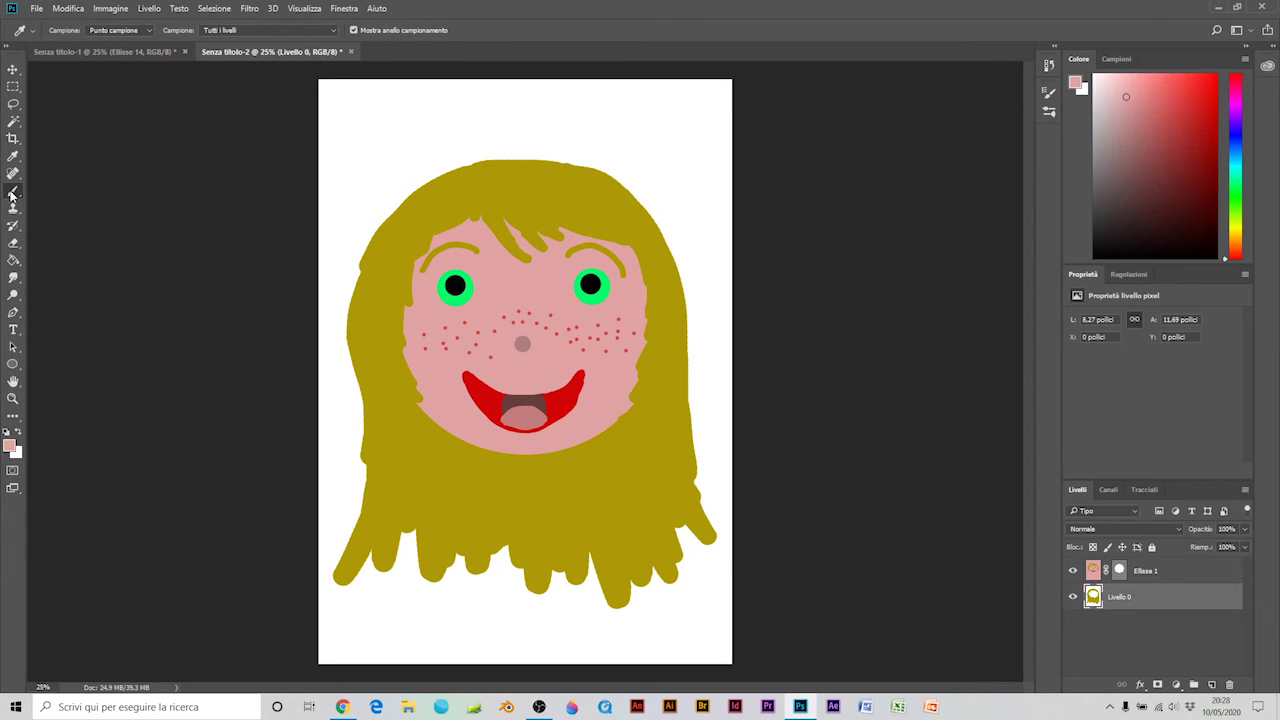
left_click(13, 191)
mouse_move(528, 480)
left_mouse_down()
mouse_move(528, 455)
mouse_move(545, 465)
mouse_move(485, 470)
mouse_move(555, 475)
mouse_move(543, 487)
mouse_move(476, 462)
mouse_move(550, 510)
mouse_move(555, 440)
mouse_move(522, 527)
mouse_move(475, 487)
left_mouse_up()
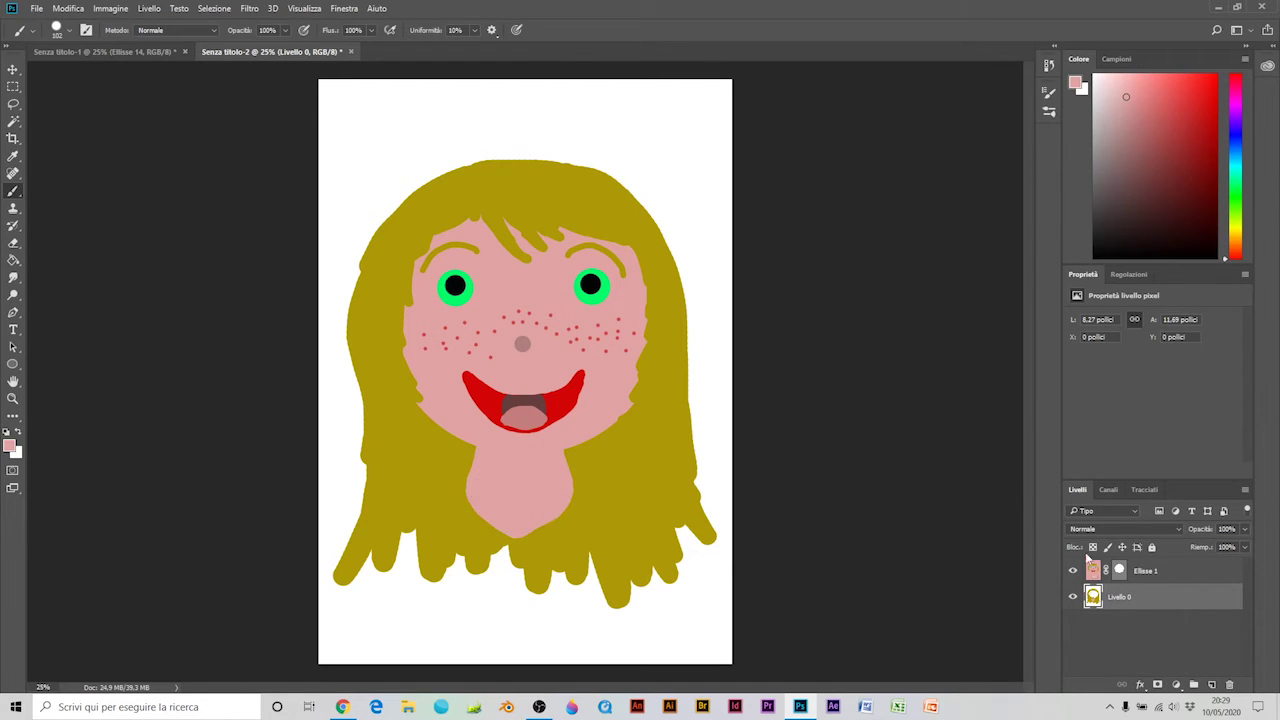
Choose a bright purple and paint the shirt's shoulder lines, sleeves' outer edges and V-neckline.
left_click(1237, 108)
left_click(1185, 80)
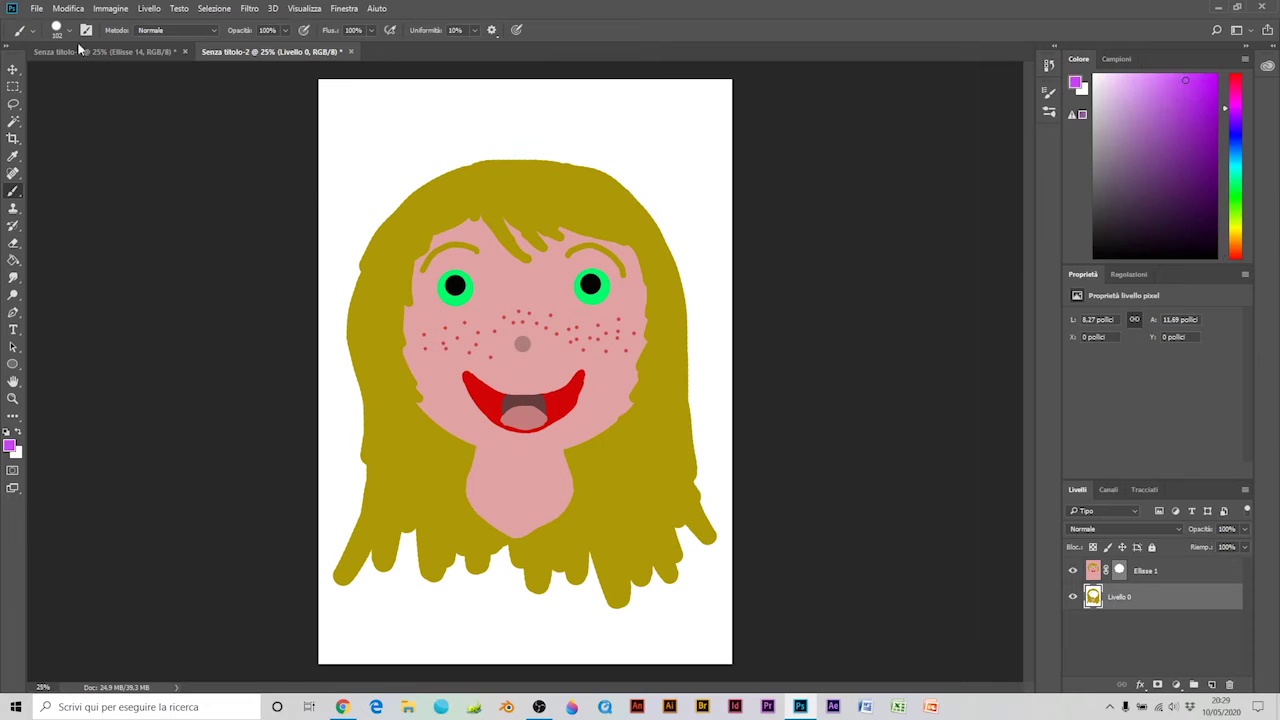
mouse_move(455, 487)
left_mouse_down()
mouse_move(366, 530)
mouse_move(321, 637)
left_mouse_up()
left_click_drag(598, 496, 745, 675)
mouse_move(455, 490)
left_mouse_down()
mouse_move(496, 540)
mouse_move(530, 546)
mouse_move(578, 493)
left_mouse_up()
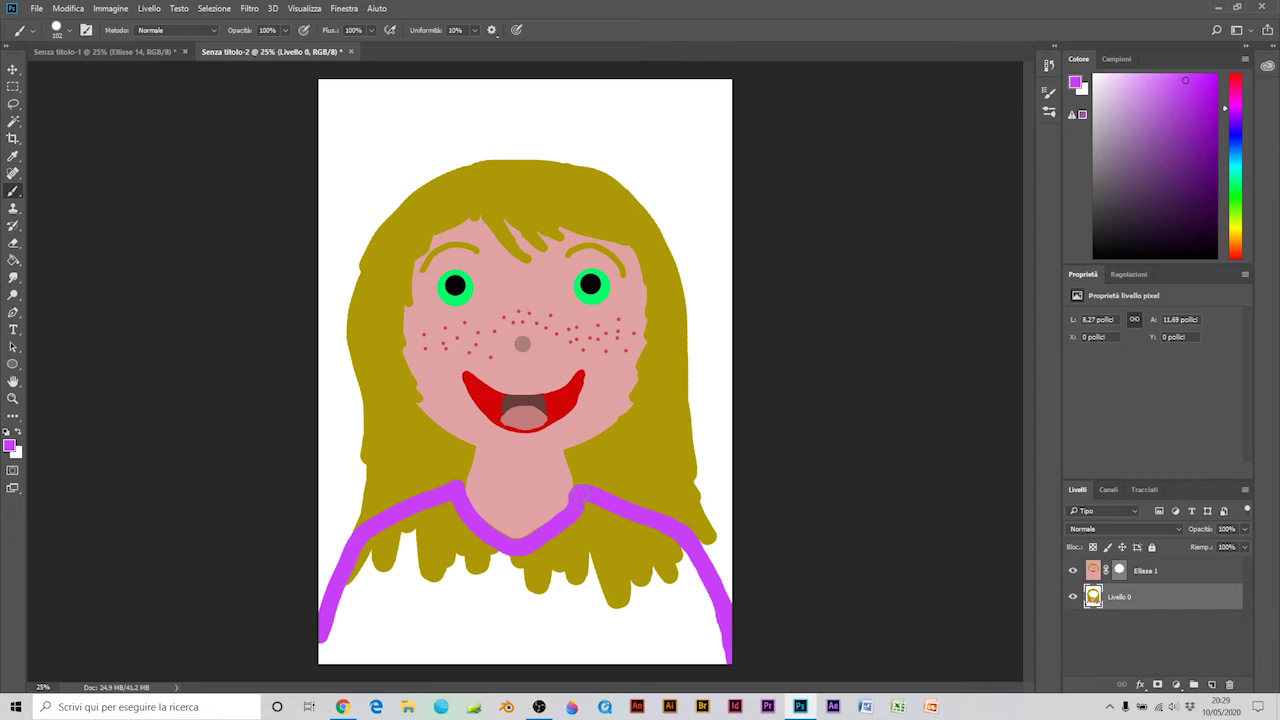
Fill the whole shirt with purple brush strokes, undoing stray ones and covering the remaining hair patches.
mouse_move(330, 645)
left_mouse_down()
mouse_move(726, 660)
mouse_move(340, 620)
mouse_move(440, 510)
mouse_move(511, 545)
left_mouse_up()
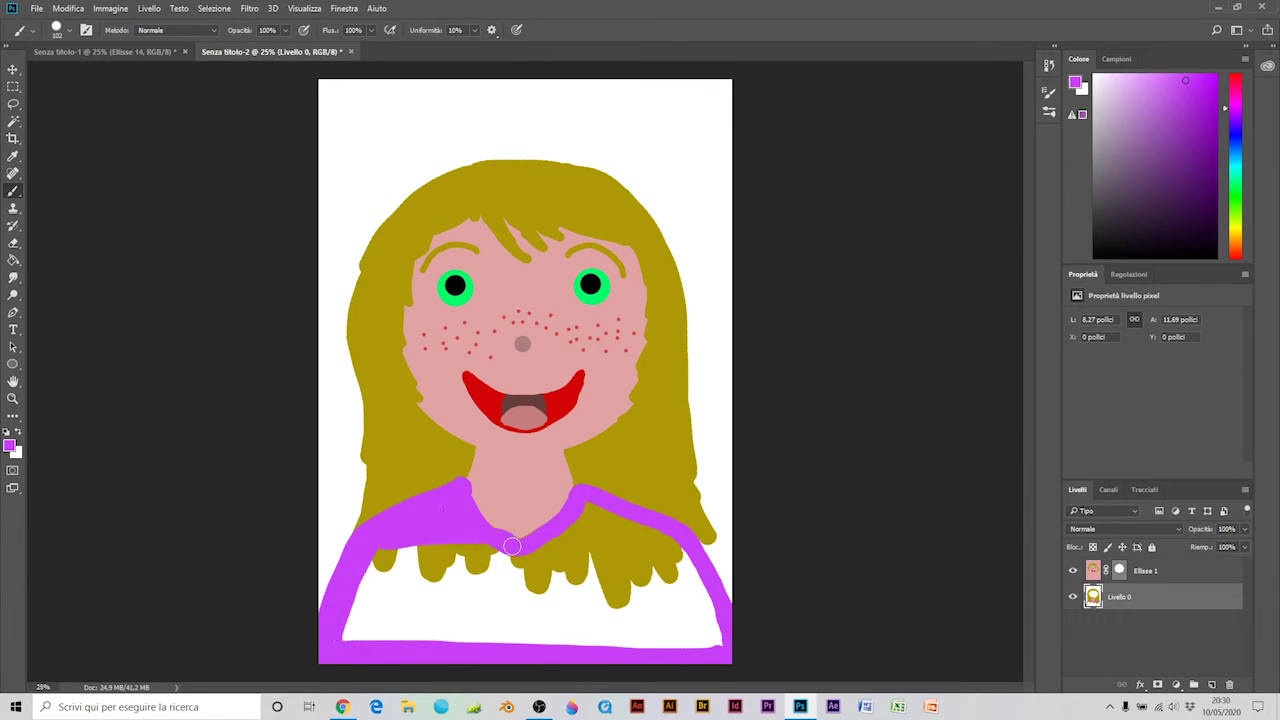
key("ctrl+z")
mouse_move(452, 504)
left_mouse_down()
mouse_move(340, 592)
mouse_move(525, 555)
mouse_move(708, 595)
mouse_move(358, 660)
left_mouse_up()
mouse_move(706, 648)
left_mouse_down()
mouse_move(400, 624)
mouse_move(702, 627)
mouse_move(373, 619)
mouse_move(586, 622)
mouse_move(669, 606)
mouse_move(354, 602)
mouse_move(625, 599)
mouse_move(358, 582)
mouse_move(590, 577)
mouse_move(373, 566)
mouse_move(571, 563)
mouse_move(605, 546)
mouse_move(385, 542)
mouse_move(625, 540)
left_mouse_up()
key("ctrl+z")
mouse_move(350, 653)
left_mouse_down()
mouse_move(497, 649)
mouse_move(349, 662)
mouse_move(605, 604)
mouse_move(362, 592)
mouse_move(660, 559)
mouse_move(496, 558)
mouse_move(402, 540)
mouse_move(415, 537)
left_mouse_up()
key("ctrl+z")
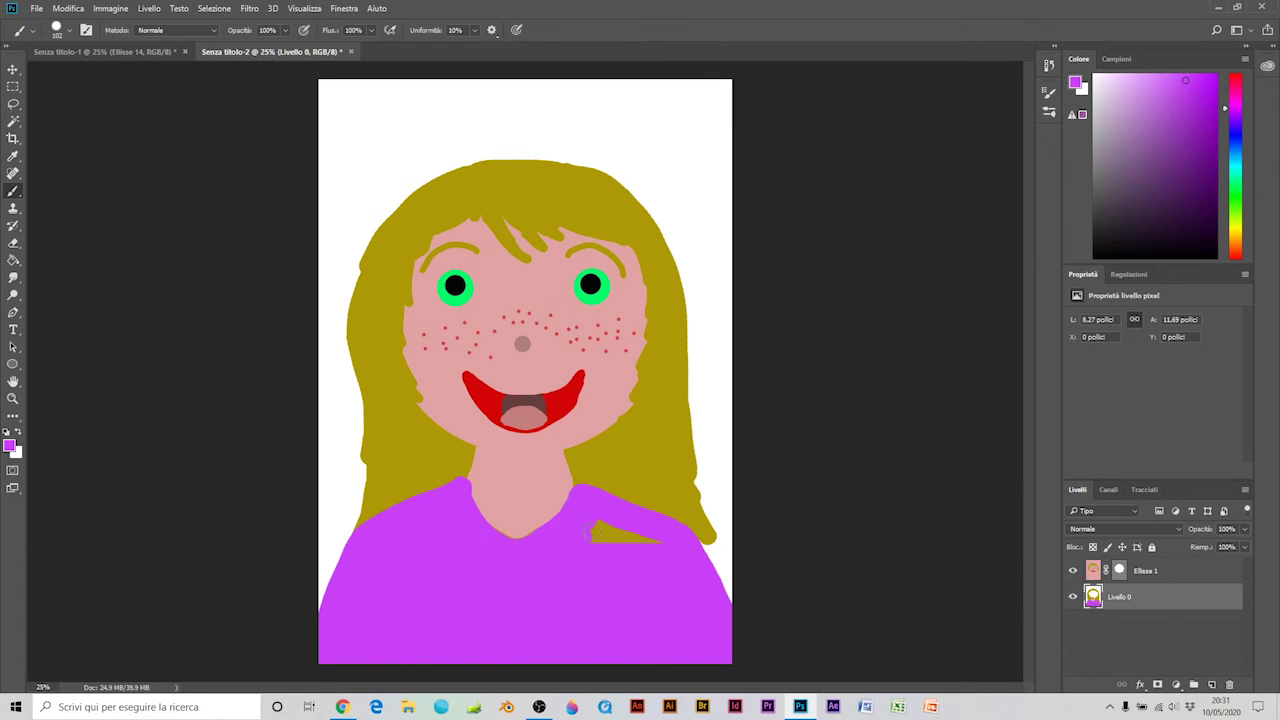
left_click_drag(590, 534, 652, 543)
Draw the shirt's outline, collar, sleeve lines and folds in a darker purple with a 24 px brush.
left_click(1191, 138)
left_click(69, 31)
left_click_drag(108, 74, 85, 74)
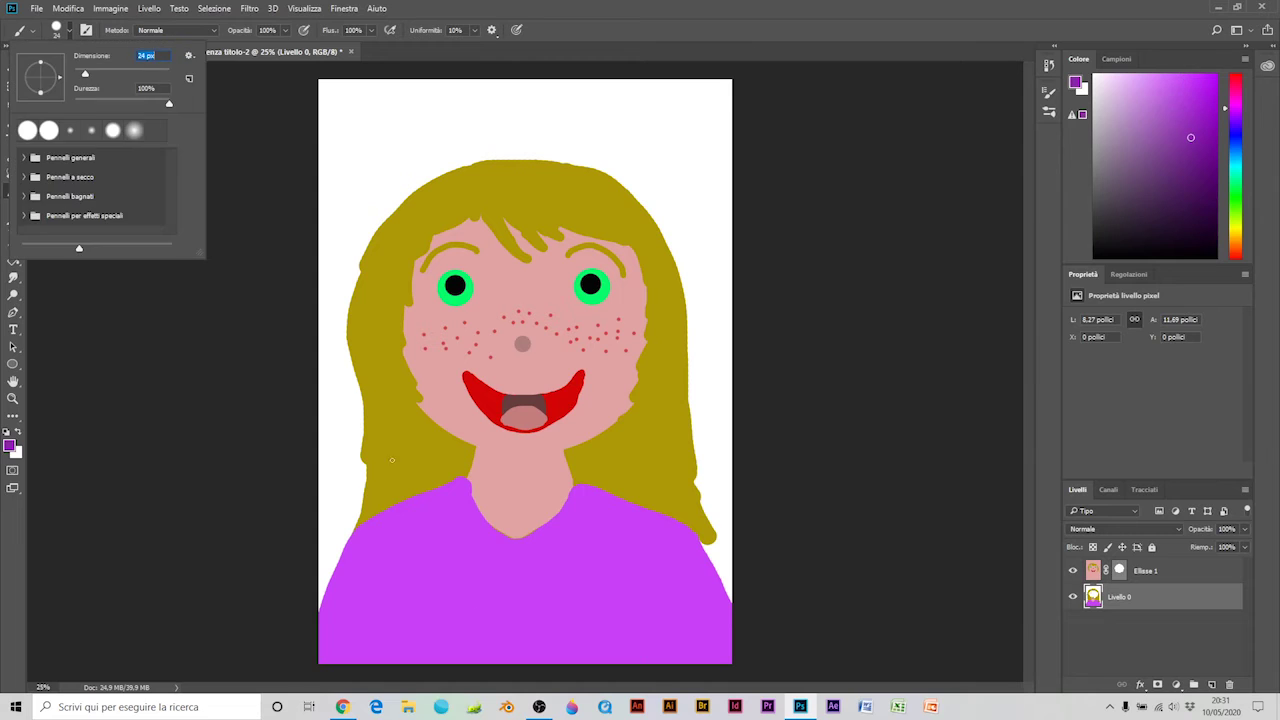
left_click(390, 595)
left_click_drag(394, 604, 389, 662)
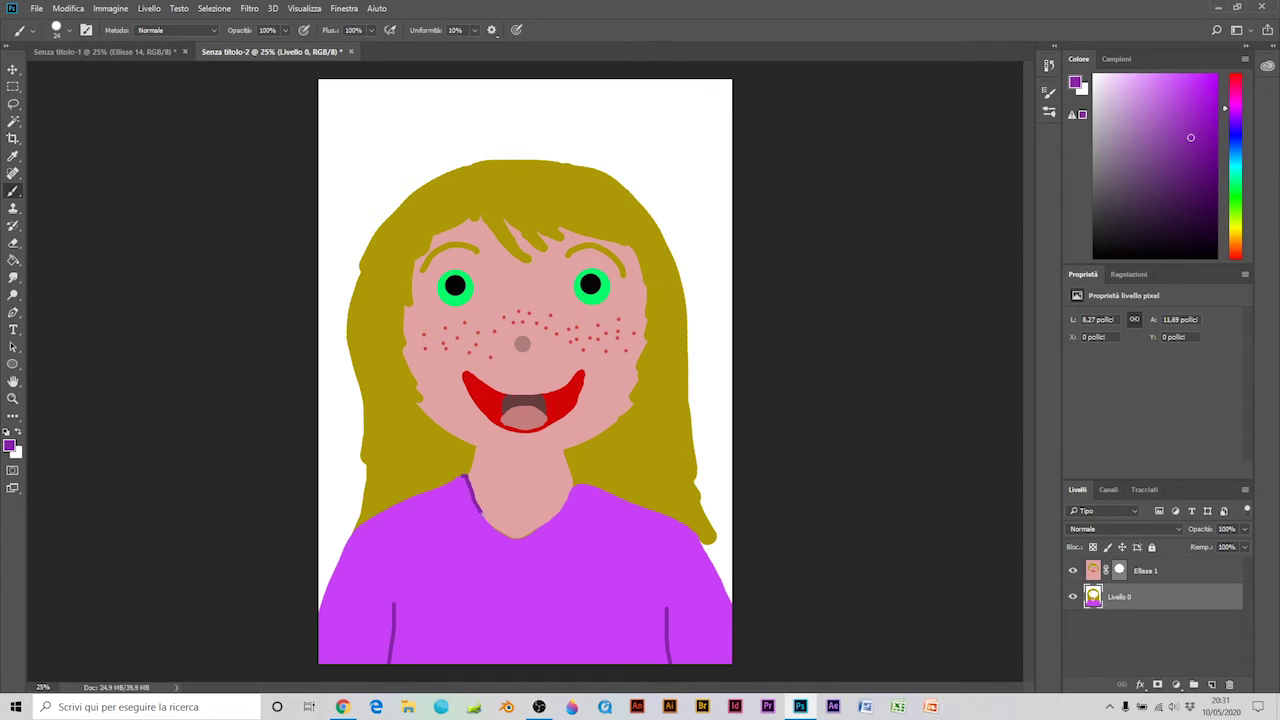
left_click_drag(464, 520, 573, 527)
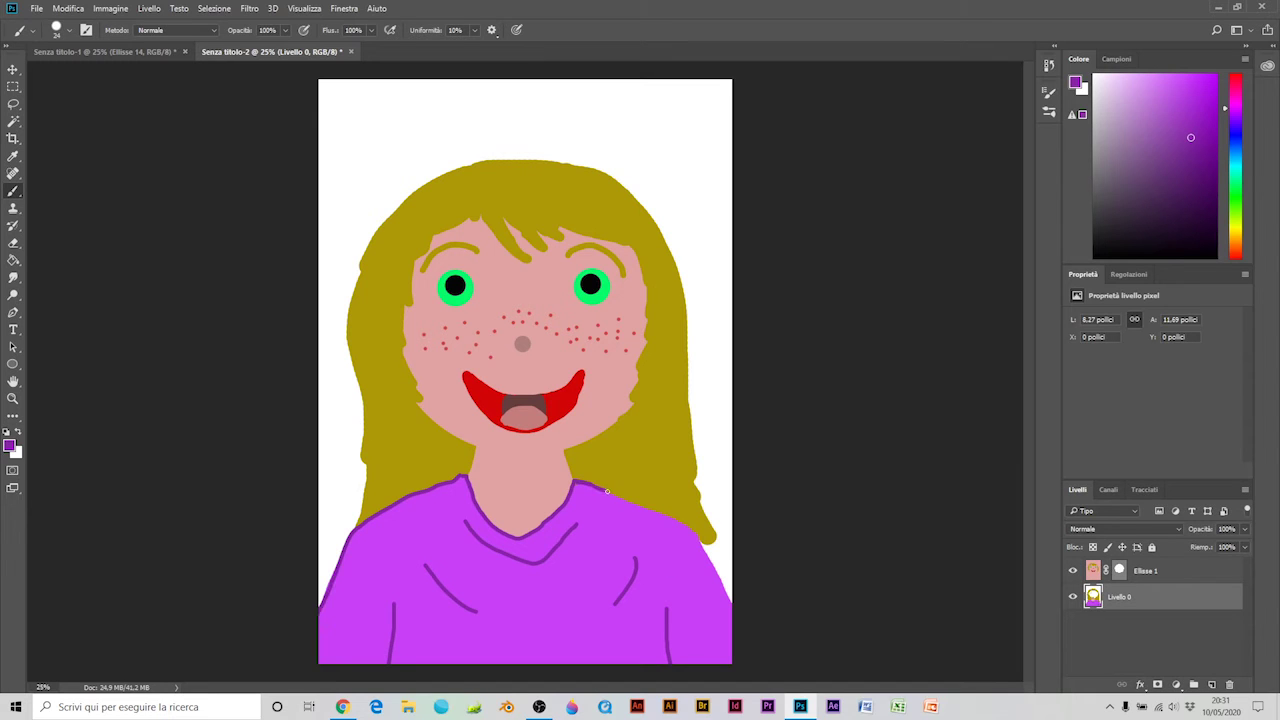
key("ctrl+z")
Sample the neck's pink and widen the top of the neck with the brush to straighten its sides.
key("i")
left_click(488, 474)
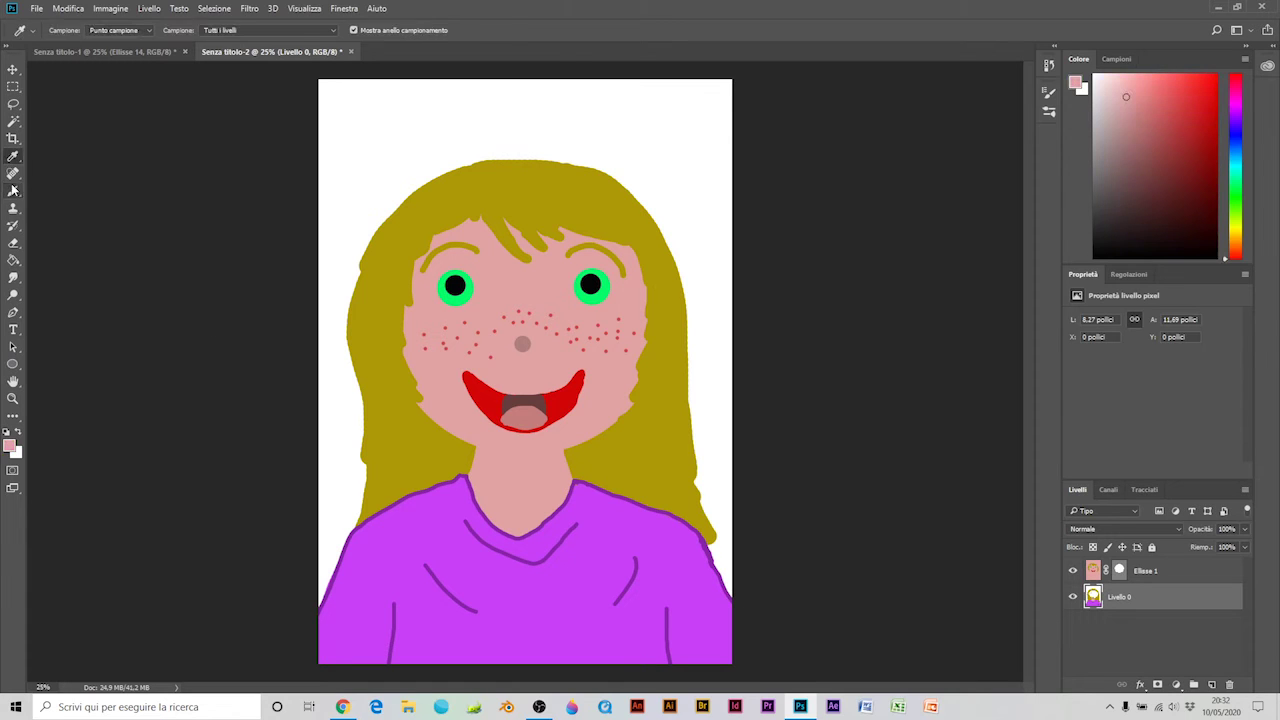
key("b")
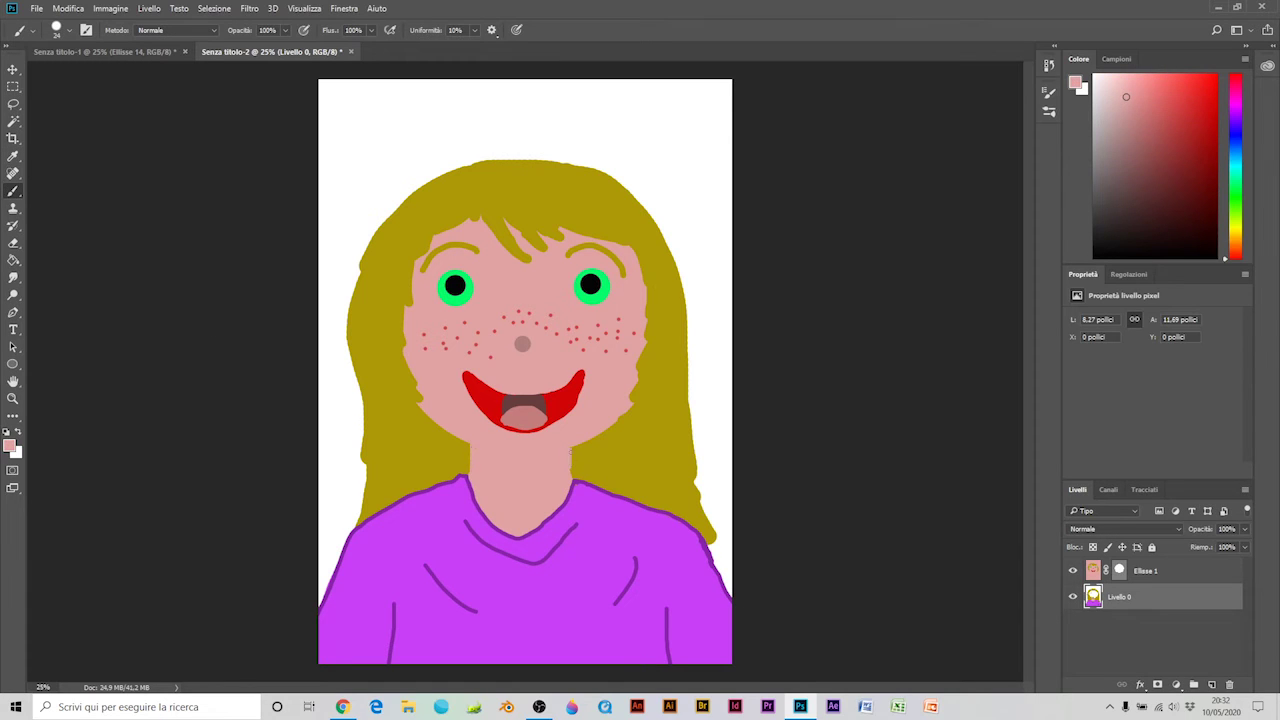
left_click(13, 243)
left_click_drag(214, 657, 764, 567)
key("ctrl+z")
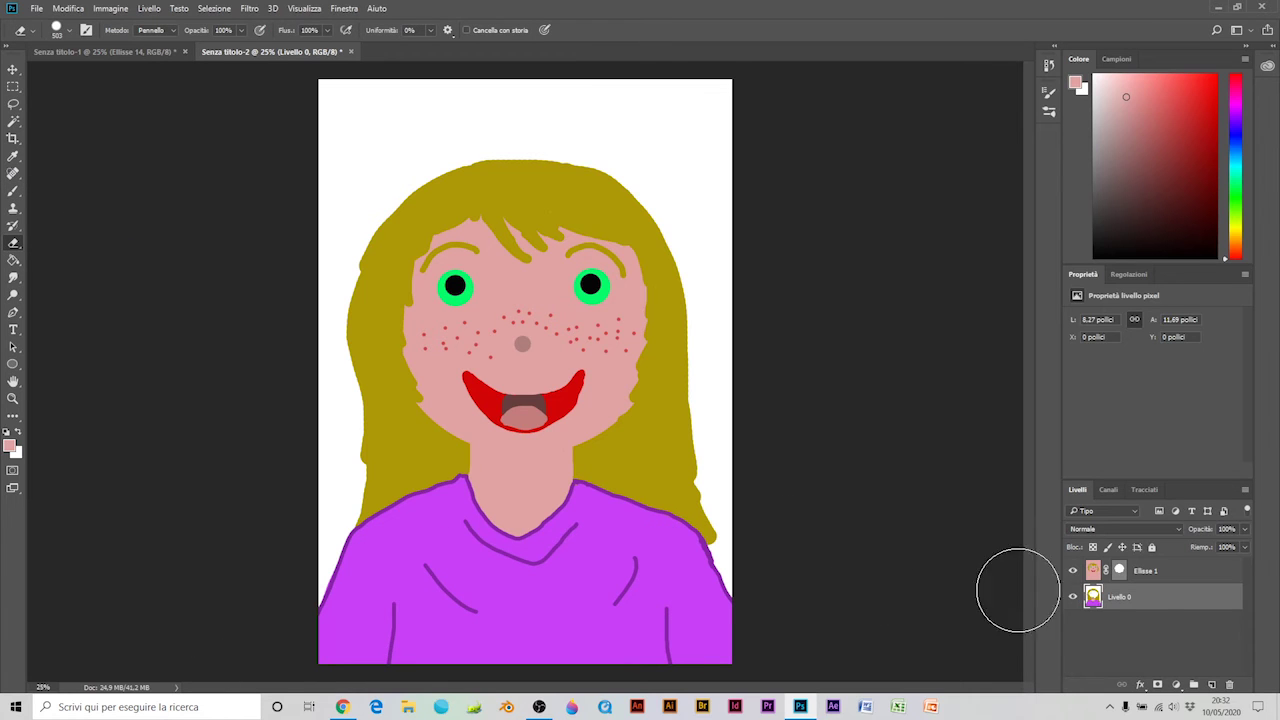
Paint over the hair, neck and shirt on Livello 0 in white with a very large brush.
left_click(17, 431)
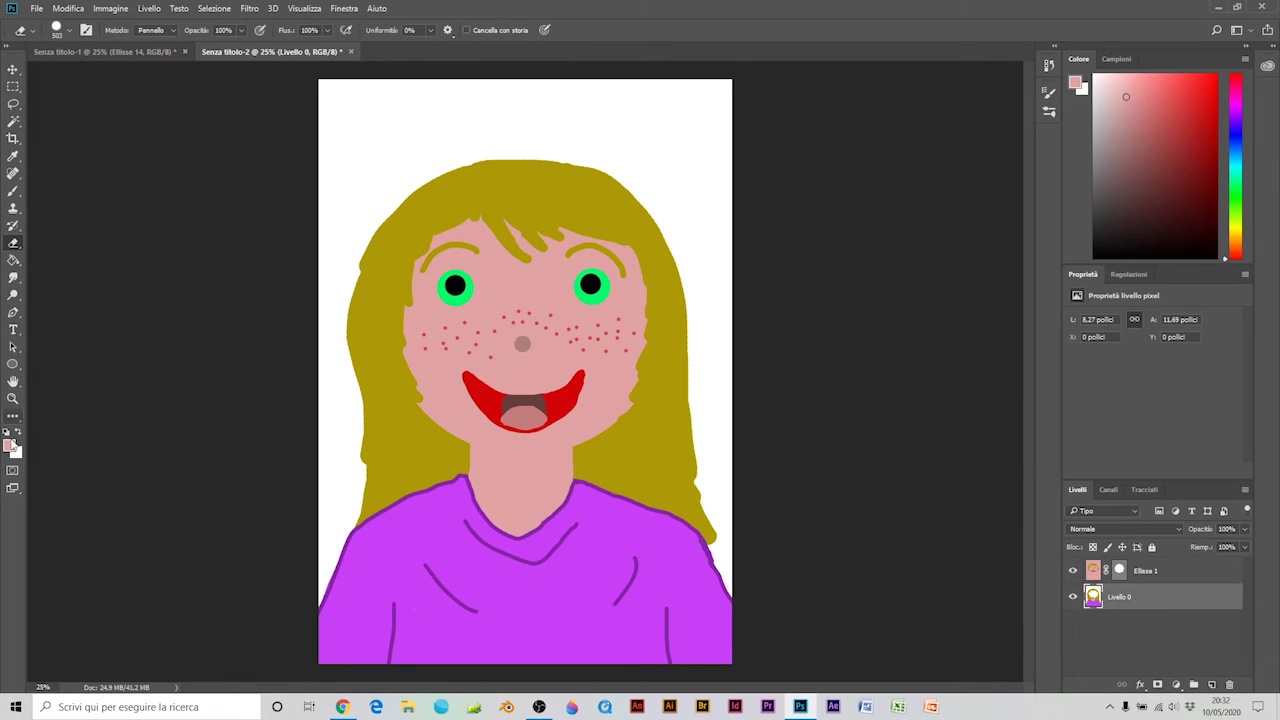
left_click(13, 190)
left_click(69, 30)
left_click(163, 71)
mouse_move(400, 440)
left_mouse_down()
mouse_move(623, 554)
mouse_move(646, 206)
left_mouse_up()
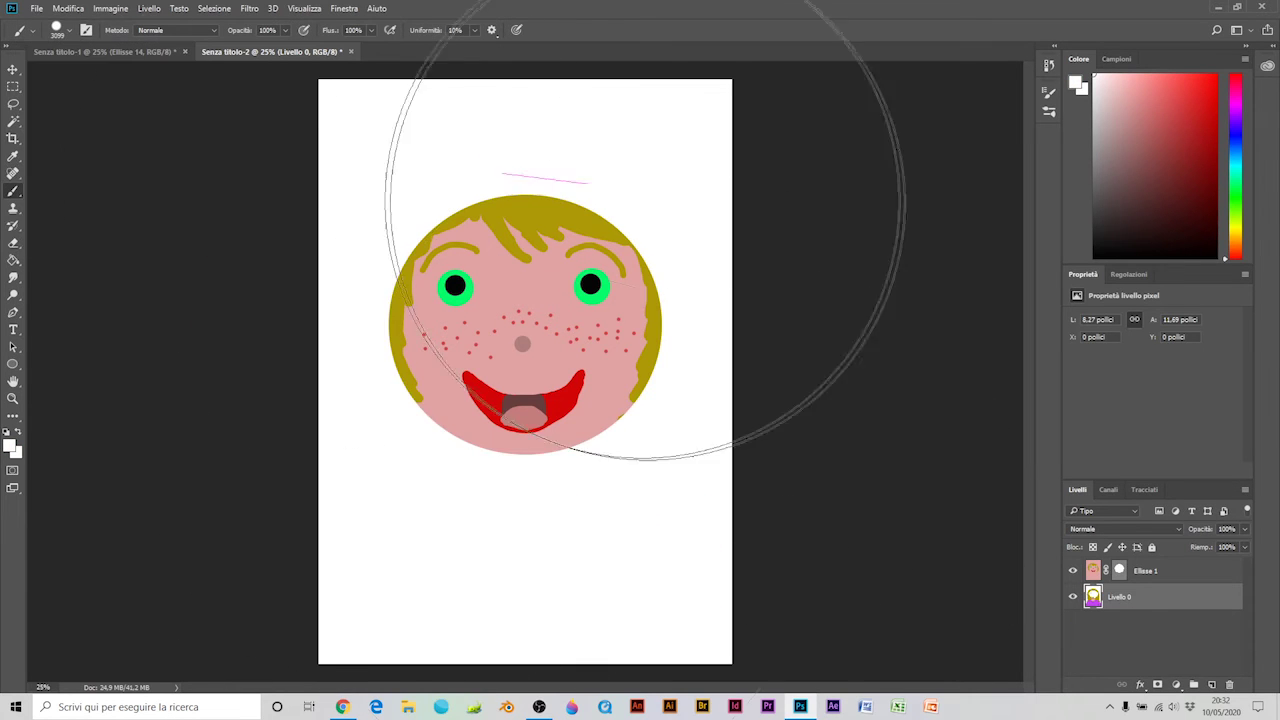
Reduce the brush size to 66 px and hide the Ellisse 1 face layer.
left_click(69, 30)
left_click(127, 72)
left_click(69, 30)
left_click(1168, 578)
left_click(1073, 570)
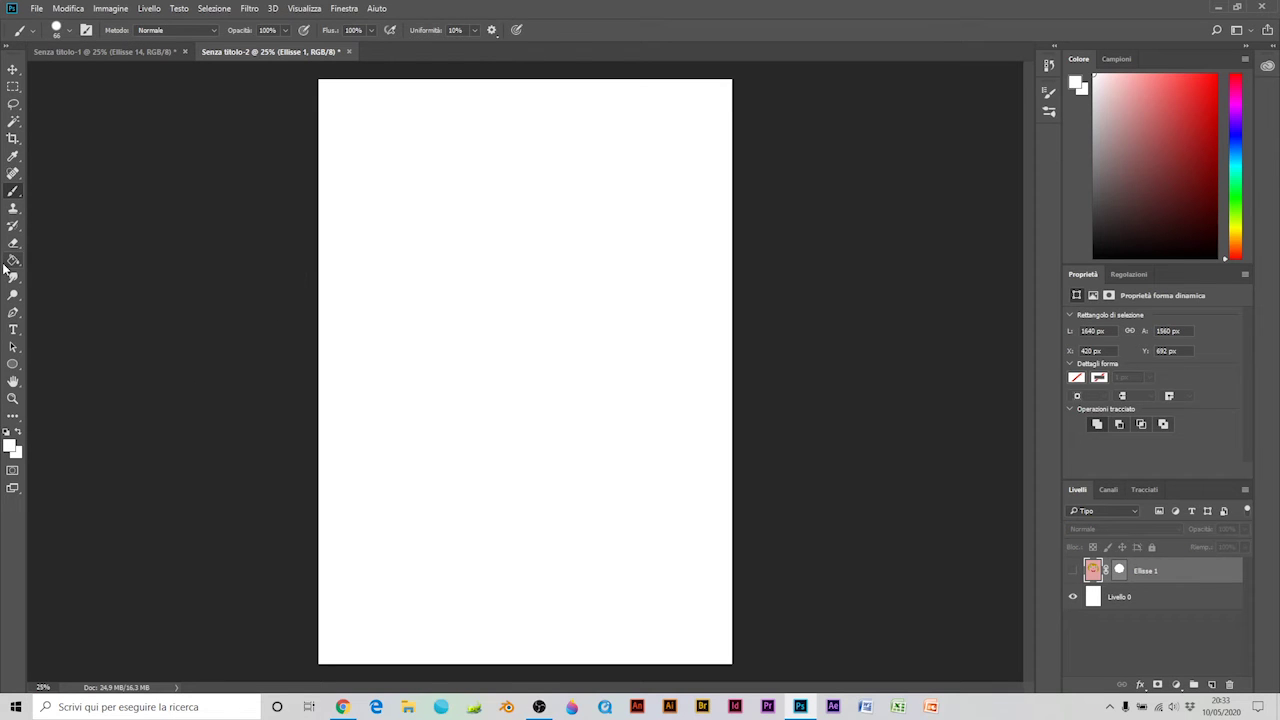
Draw a green ellipse of about 1264 × 1244 px near the middle of the page as the tree's crown.
left_click(13, 363)
left_click(6, 431)
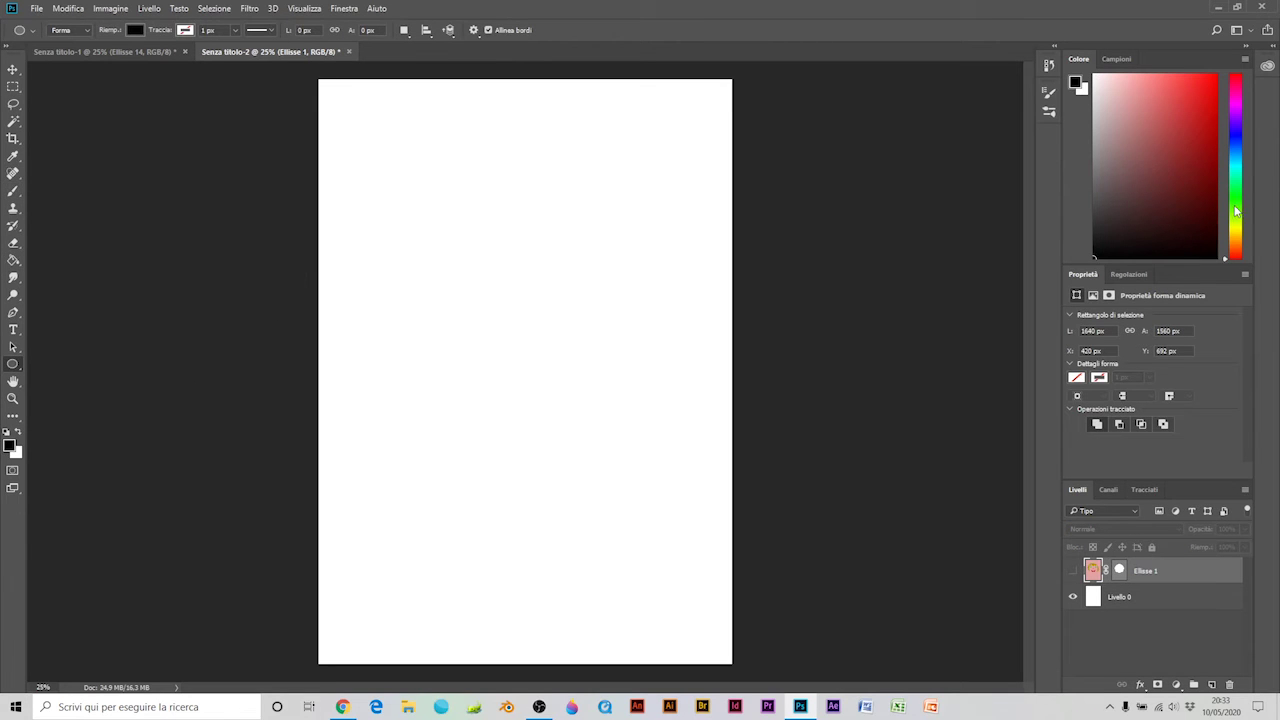
left_click_drag(1236, 211, 1236, 196)
left_click(1215, 140)
mouse_move(416, 438)
left_mouse_down()
mouse_move(610, 229)
mouse_move(626, 230)
left_mouse_up()
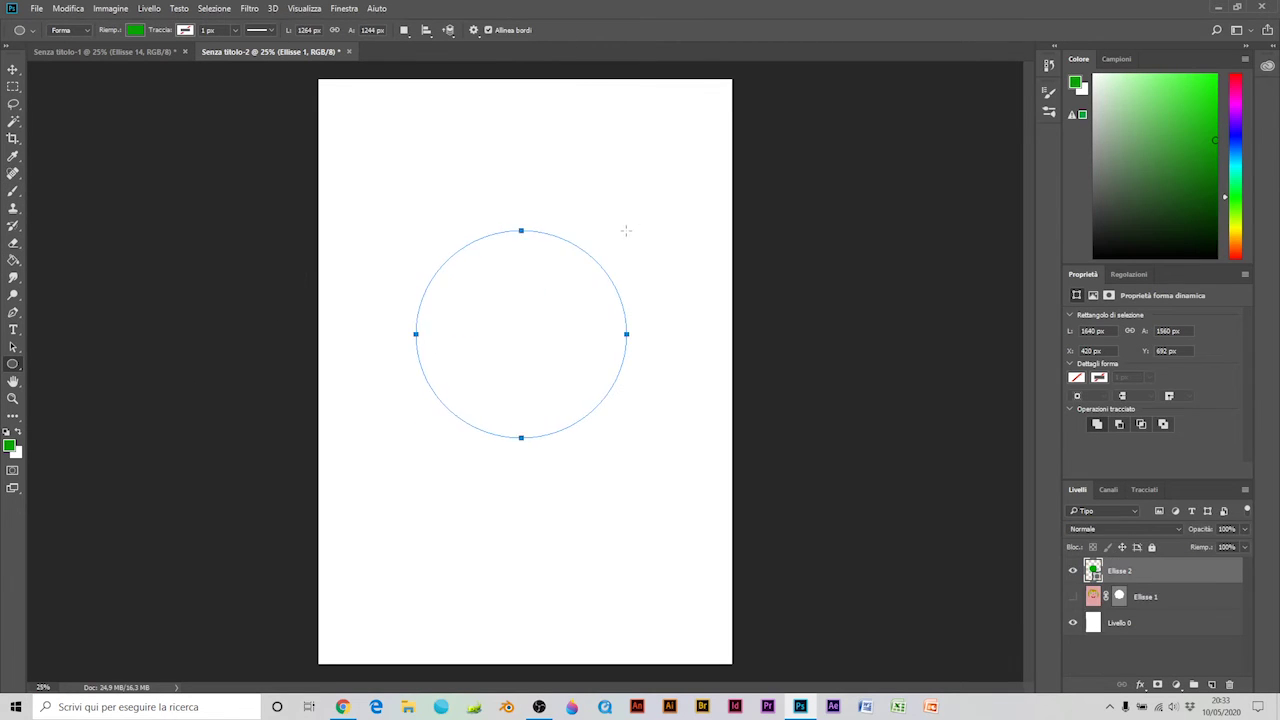
Rasterize the green circle and dot red apples across it with a 159 px brush.
left_click(13, 190)
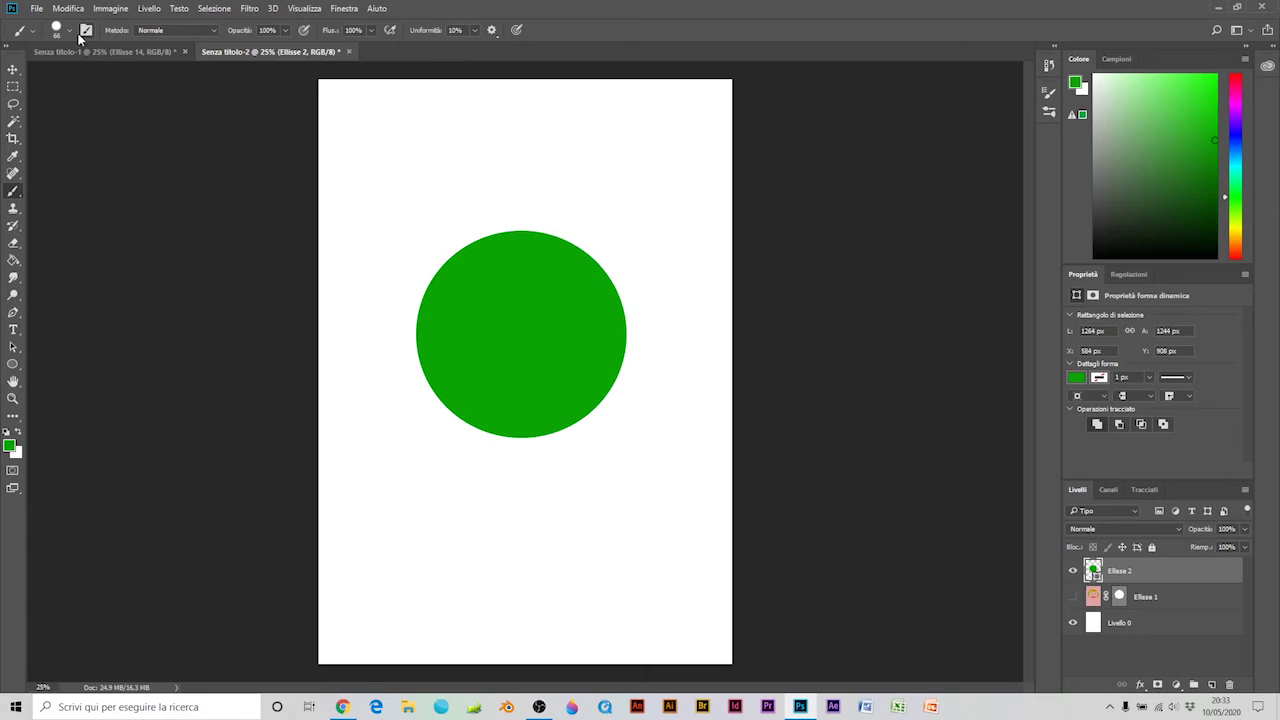
left_click(64, 32)
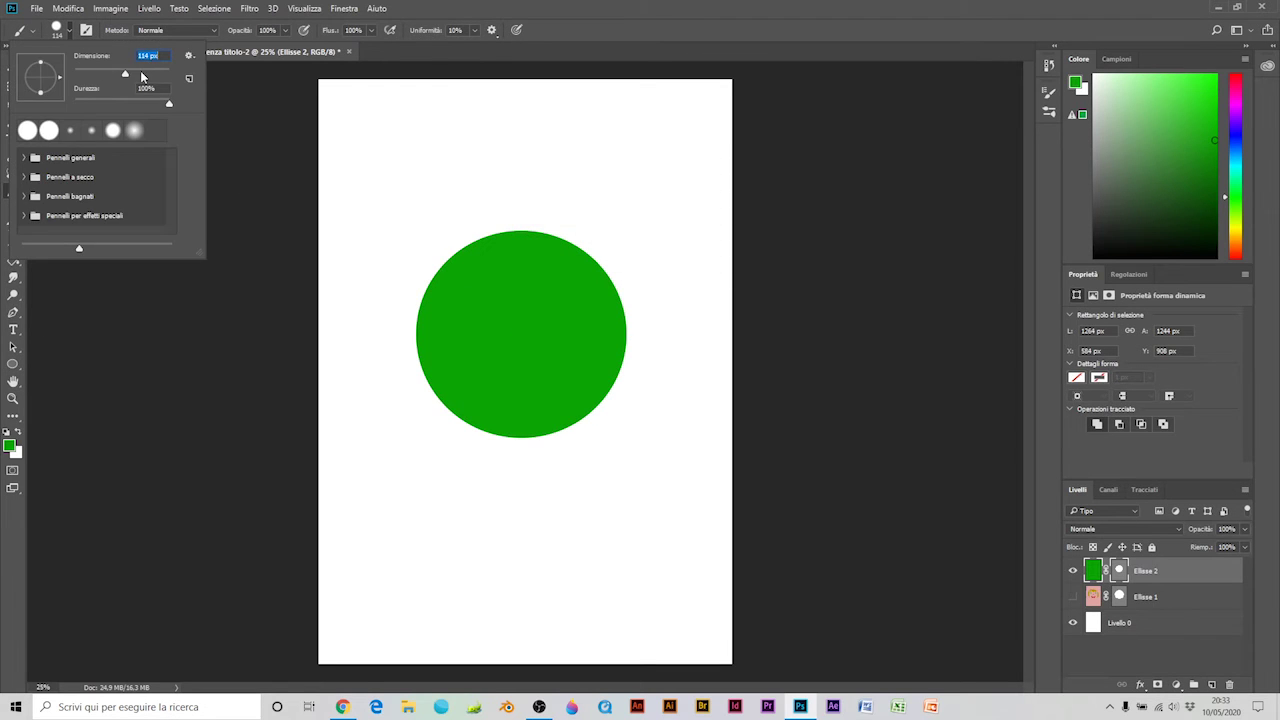
left_click(1236, 253)
left_click(1215, 85)
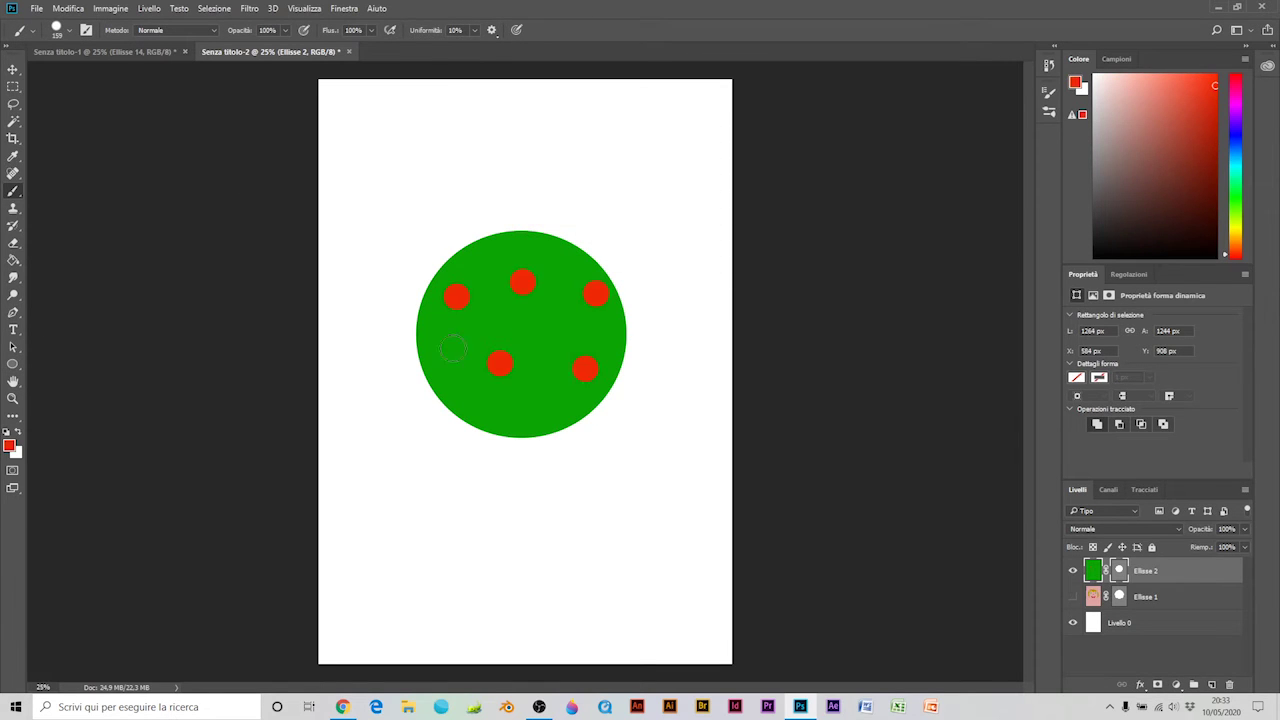
Paint a light brown trunk that widens at its base below the crown on the Livello 0 layer.
left_click(1174, 618)
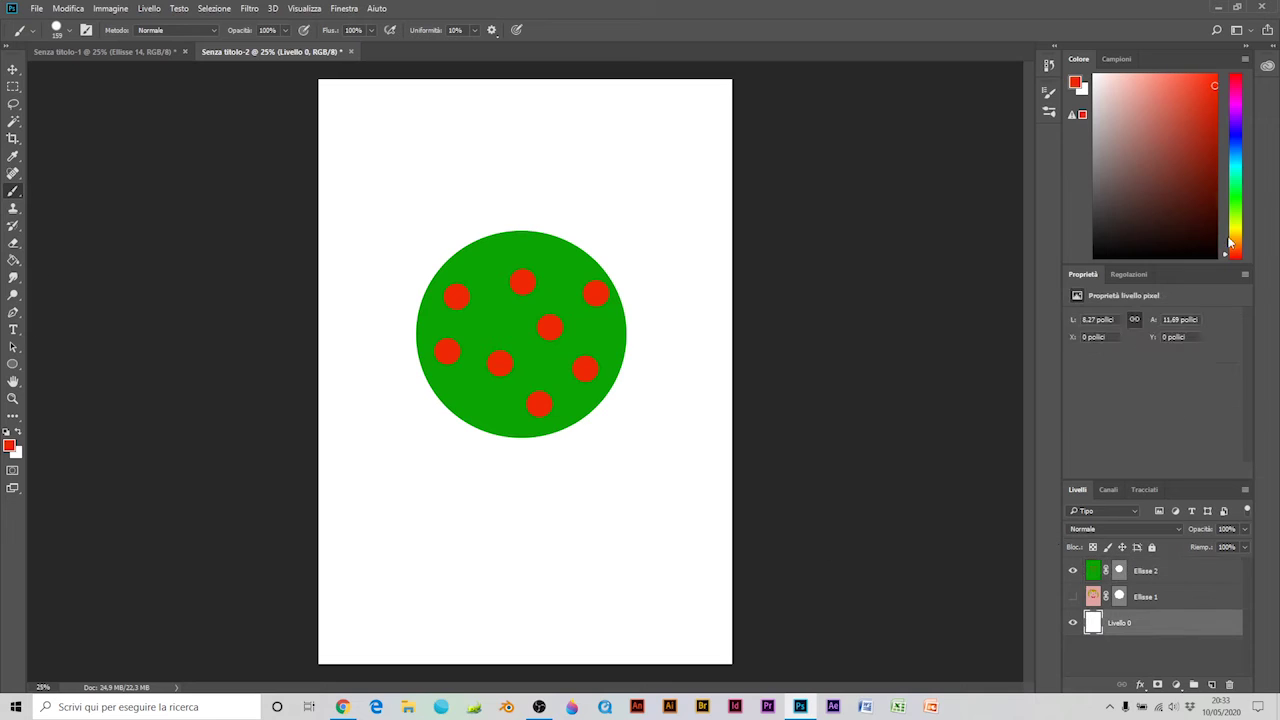
left_click(1231, 241)
left_click(1169, 122)
left_click_drag(1169, 123, 1167, 134)
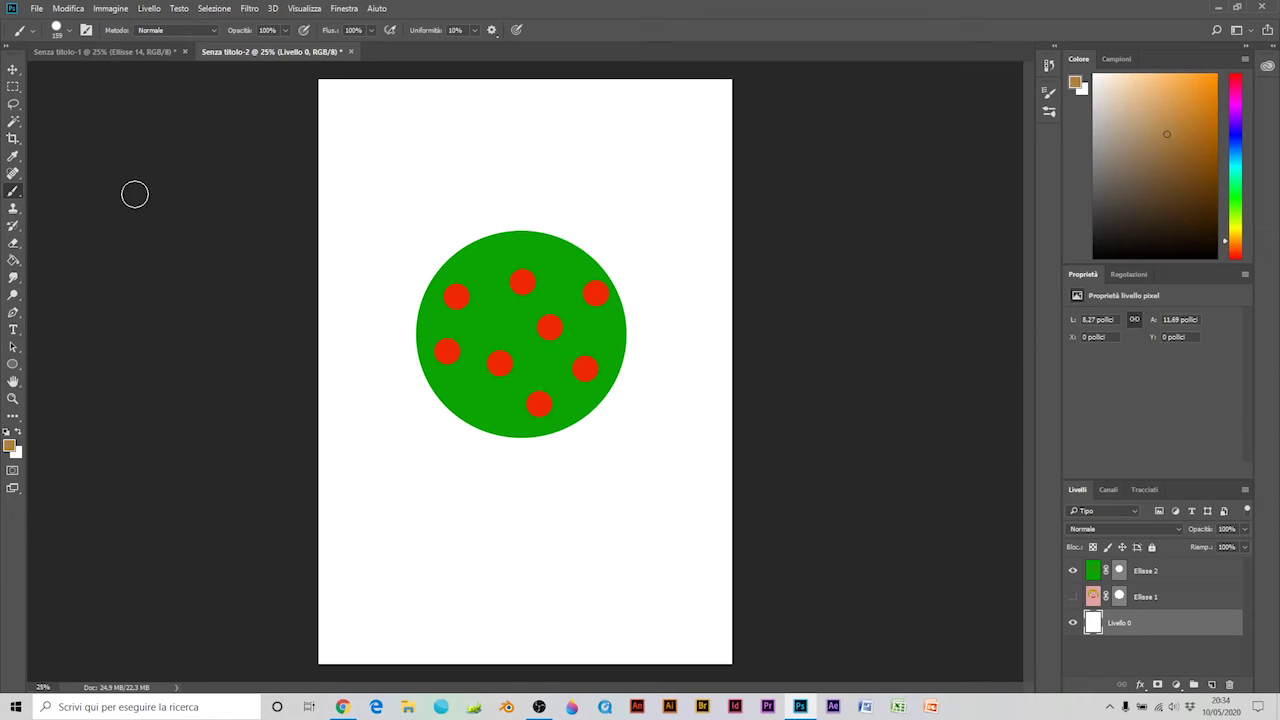
mouse_move(523, 428)
left_mouse_down()
mouse_move(522, 532)
mouse_move(507, 424)
mouse_move(497, 518)
mouse_move(529, 439)
left_mouse_up()
Sample the crown's green, lighten it, and paint a grassy ground across the page's lower part with a 489 px brush.
left_click(13, 156)
left_click(532, 421)
left_click(1192, 117)
left_click(15, 190)
left_click(70, 30)
left_click_drag(68, 76, 101, 76)
mouse_move(320, 598)
left_mouse_down()
mouse_move(338, 592)
mouse_move(286, 657)
mouse_move(294, 583)
left_mouse_up()
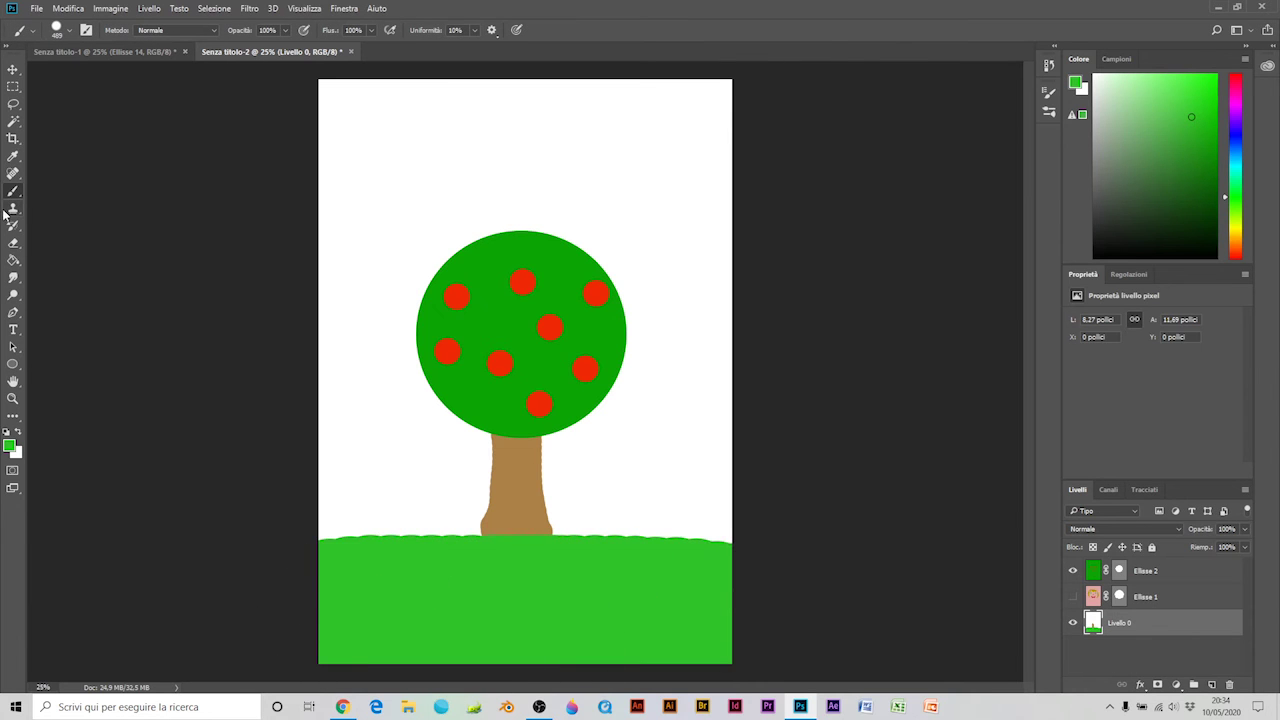
Sample the red of the crown's apples and dot three fallen apples on the grass with a 156 px brush.
left_click(13, 156)
left_click(455, 298)
left_click(13, 190)
left_click(70, 30)
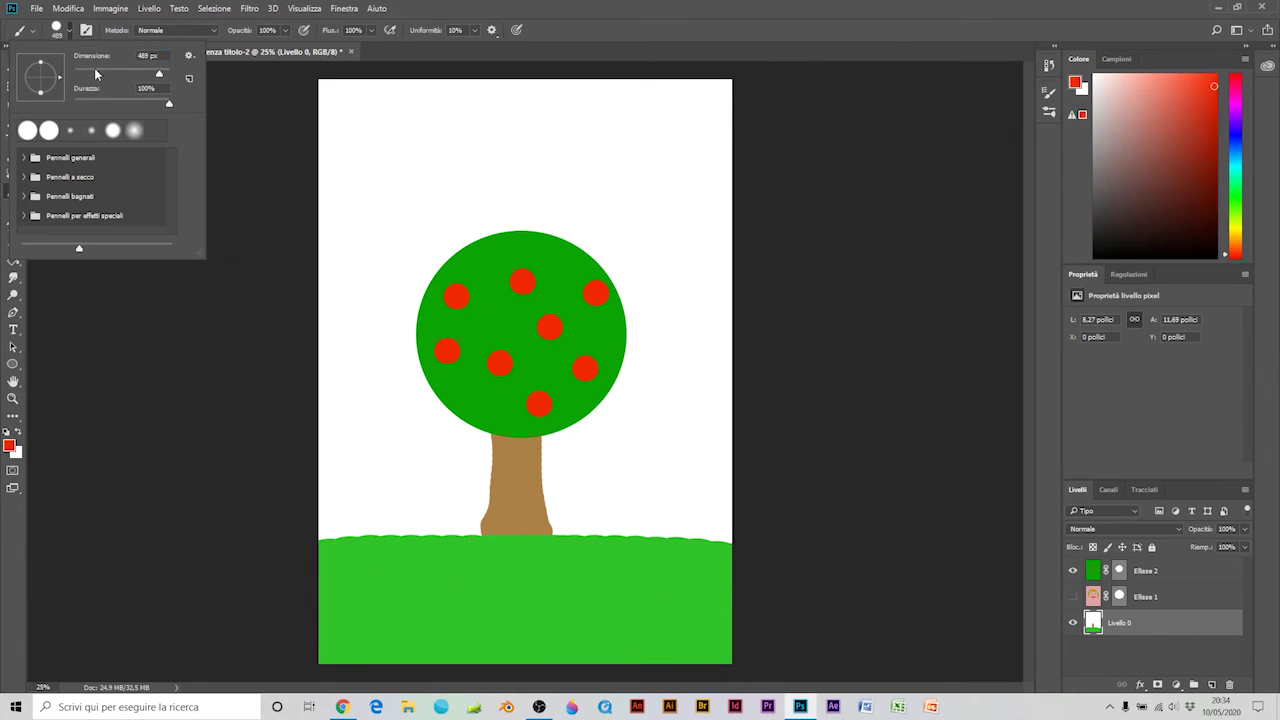
left_click(523, 634)
left_click(425, 562)
left_click(652, 586)
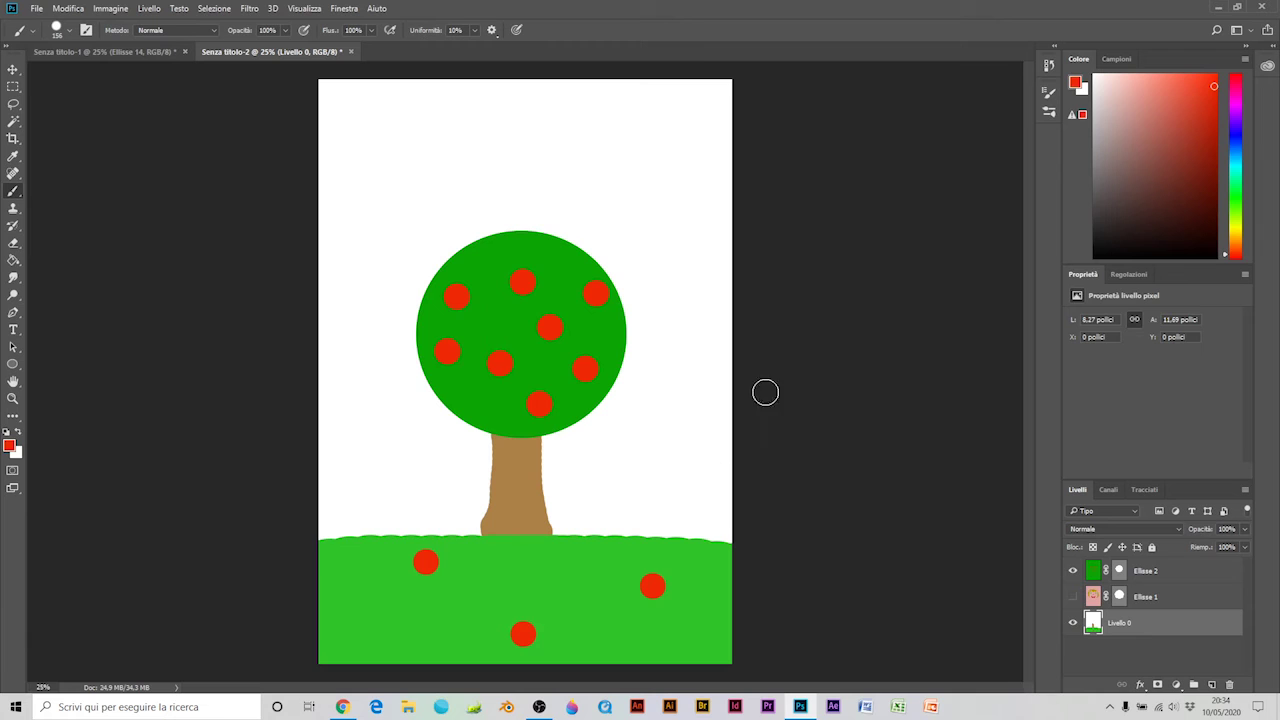
Fill the three fallen apples on the grass with dark red.
left_click(13, 260)
left_click(425, 562)
left_click(523, 634)
left_click(652, 586)
Sample white, paint over the trunk and meadow on Livello 0 with a 2148 px brush, and hide the Ellisse 2 layer.
left_click(13, 156)
left_click(350, 170)
left_click(13, 190)
left_click(70, 30)
left_click_drag(96, 73, 160, 73)
left_click(260, 482)
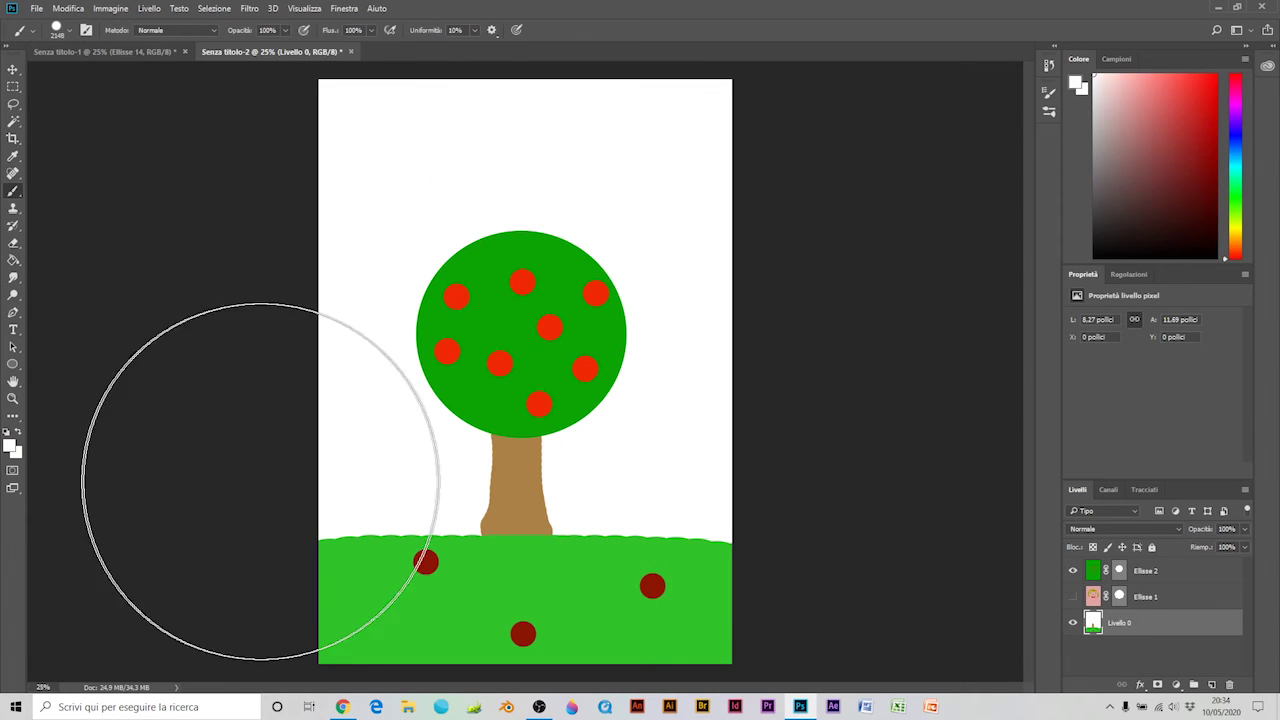
left_click_drag(261, 482, 640, 560)
left_click(1073, 571)
Draw a bright orange ellipse of about 1400 × 1364 px in the middle of the page as the orange fruit.
left_click(14, 365)
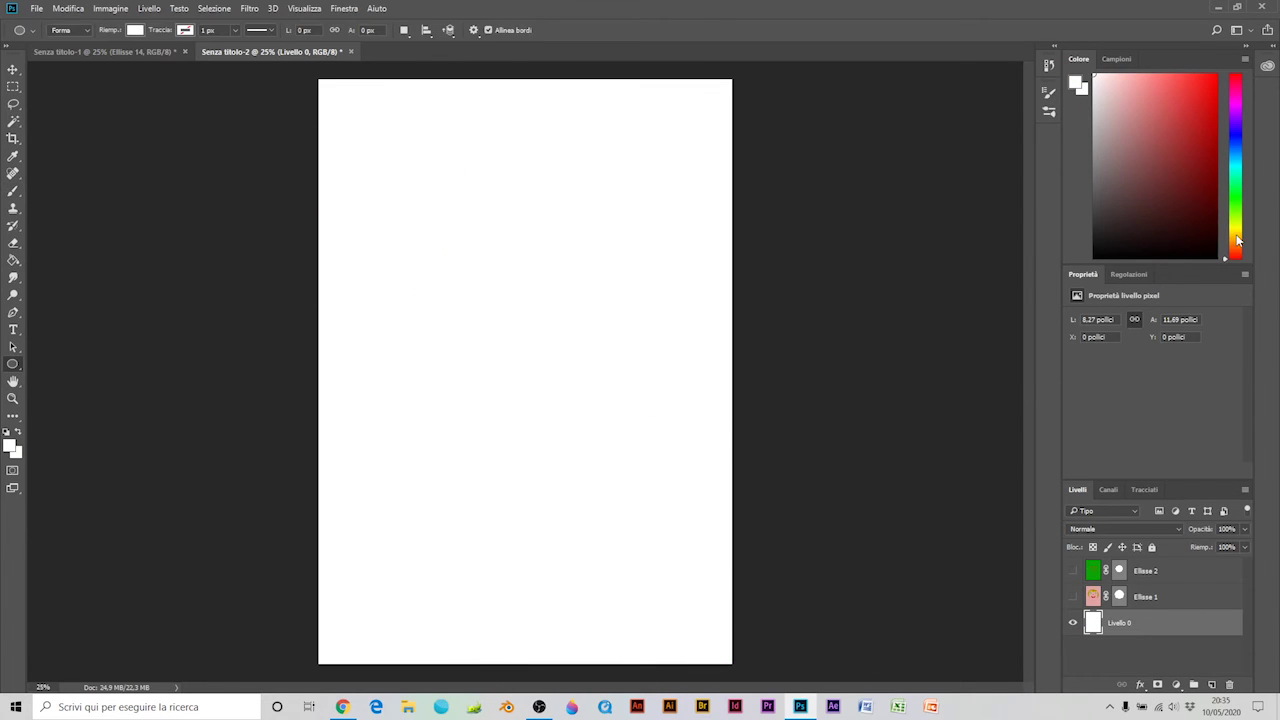
left_click(1237, 241)
left_click(1237, 233)
left_click_drag(1235, 247, 1235, 241)
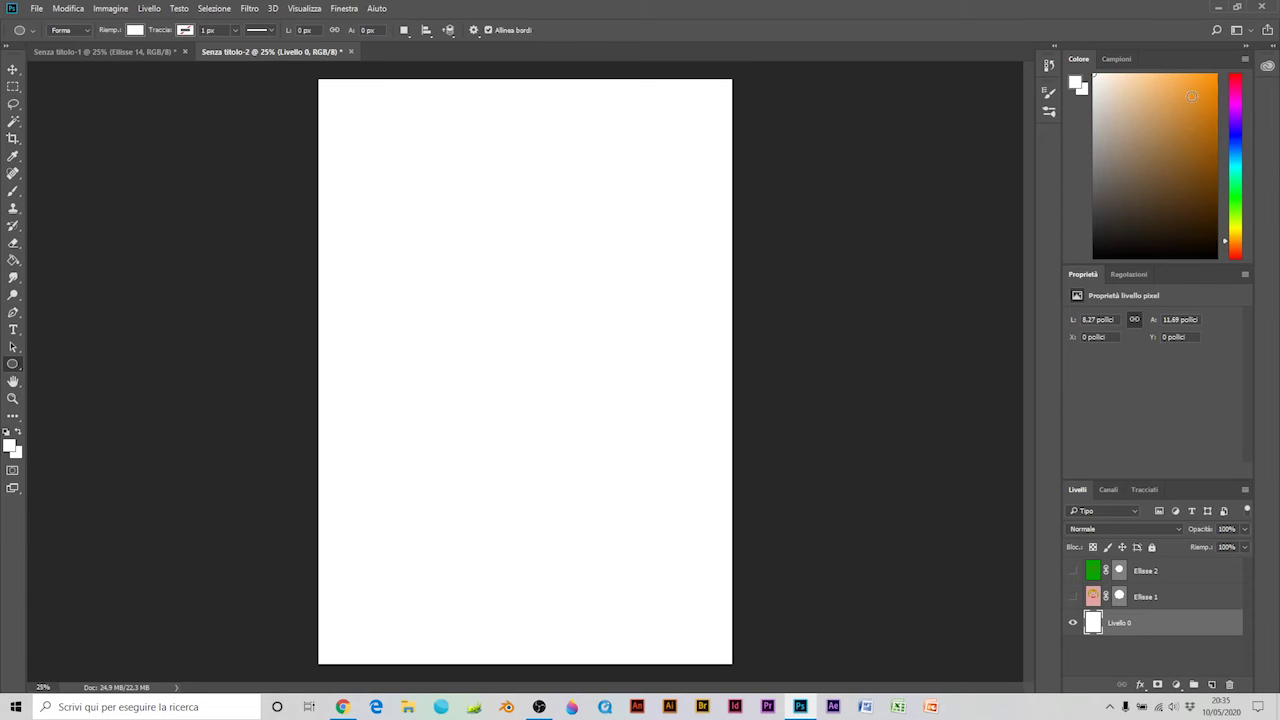
left_click(1214, 77)
left_click_drag(405, 465, 638, 237)
Outline a light brown branch above the orange on Livello 0 with a 42 px brush and fill it with the same brown.
left_click(13, 191)
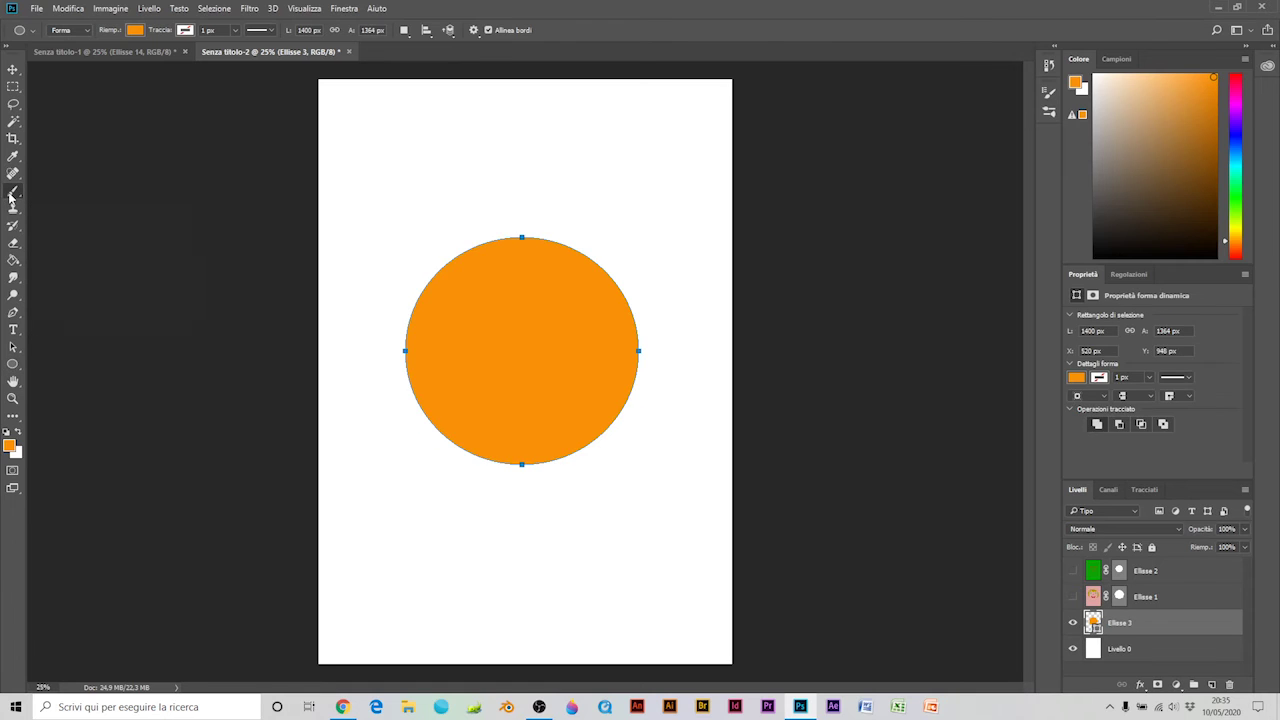
left_click(1136, 649)
left_click(1147, 130)
left_click(86, 30)
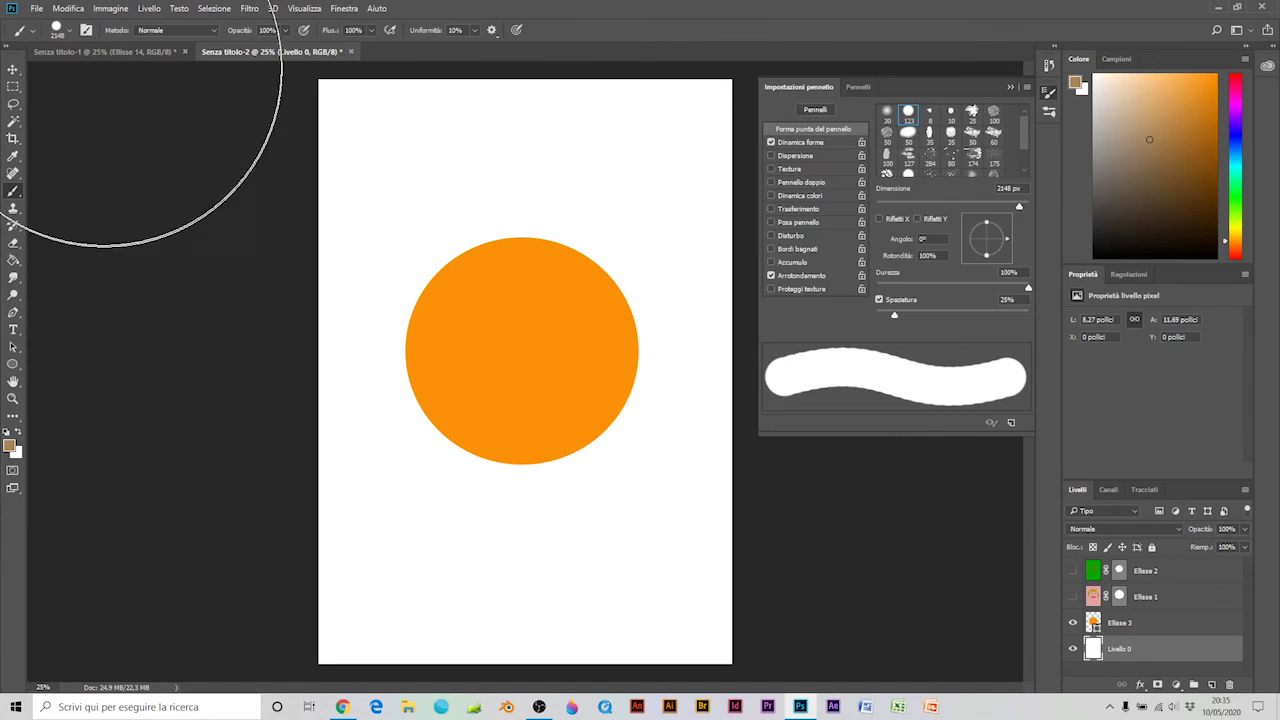
left_click(86, 30)
left_click(69, 31)
left_click_drag(152, 73, 88, 74)
mouse_move(541, 238)
left_mouse_down()
mouse_move(463, 162)
mouse_move(319, 121)
mouse_move(316, 105)
mouse_move(473, 131)
mouse_move(775, 228)
left_mouse_up()
mouse_move(541, 254)
left_mouse_down()
mouse_move(604, 218)
mouse_move(672, 232)
mouse_move(765, 277)
left_mouse_up()
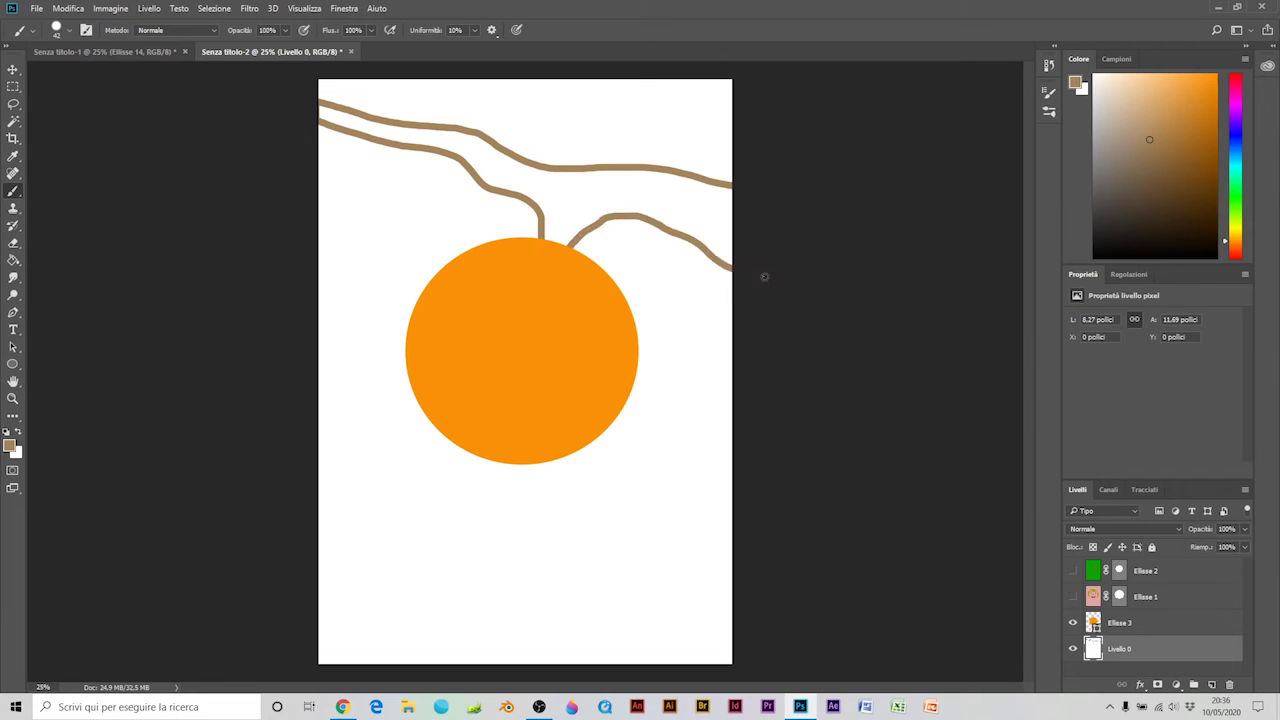
key("g")
left_click(580, 200)
Outline two medium green leaves with central veins beside the orange, using the 42 px brush.
left_click(13, 157)
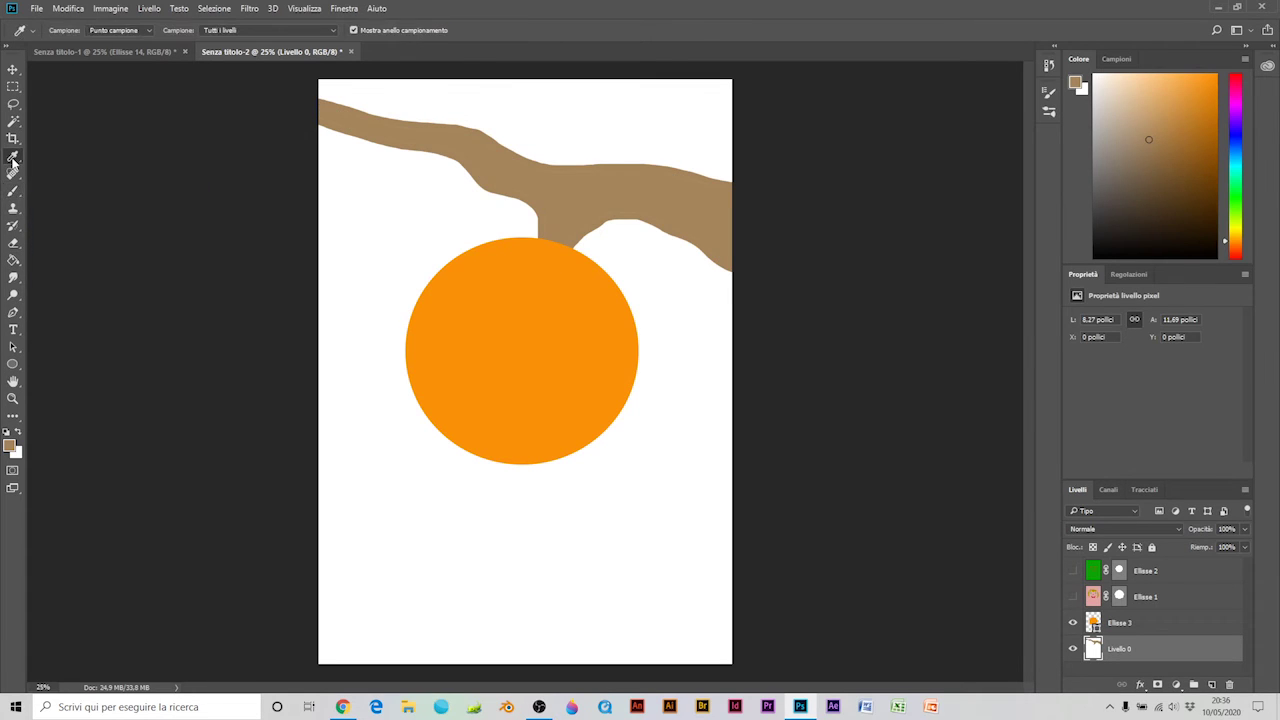
left_click(1236, 210)
mouse_move(1173, 179)
left_mouse_down()
mouse_move(1155, 162)
mouse_move(1164, 143)
left_mouse_up()
key("b")
mouse_move(536, 240)
left_mouse_down()
mouse_move(494, 216)
mouse_move(382, 211)
mouse_move(351, 243)
mouse_move(418, 298)
left_mouse_up()
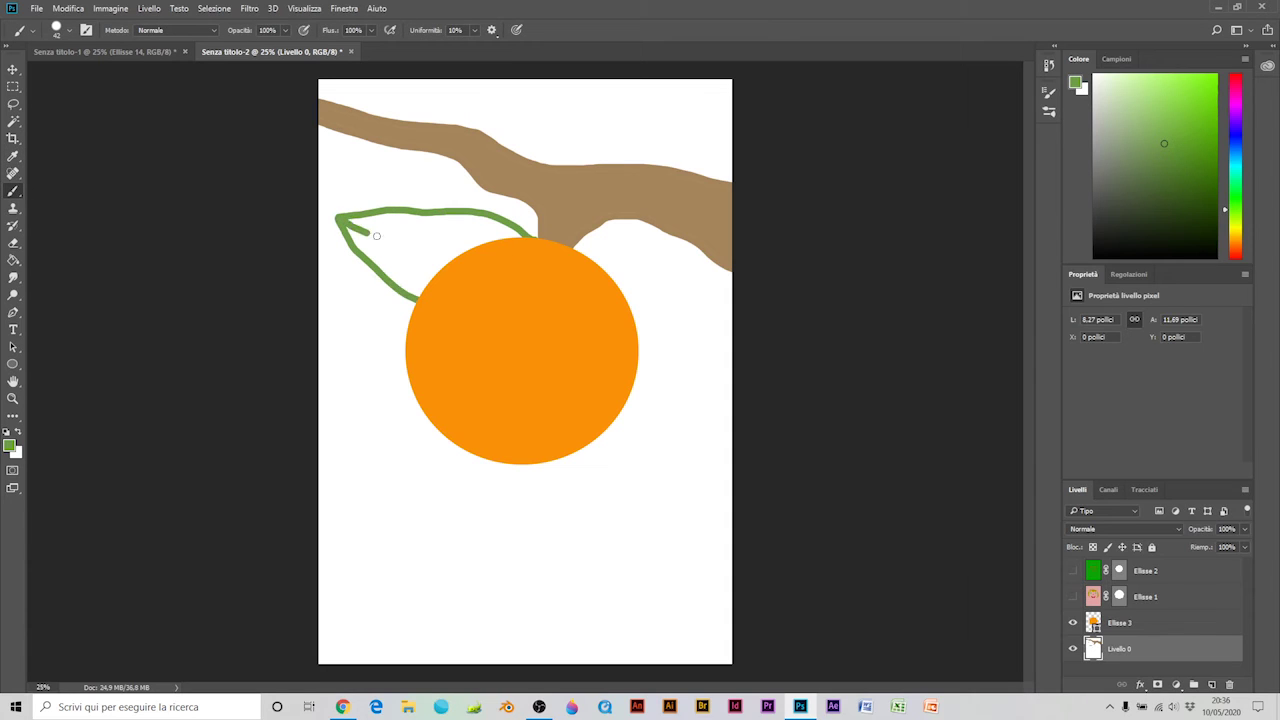
mouse_move(370, 233)
left_mouse_down()
mouse_move(498, 287)
mouse_move(535, 251)
left_mouse_up()
mouse_move(430, 302)
left_mouse_down()
mouse_move(345, 360)
mouse_move(415, 395)
left_mouse_up()
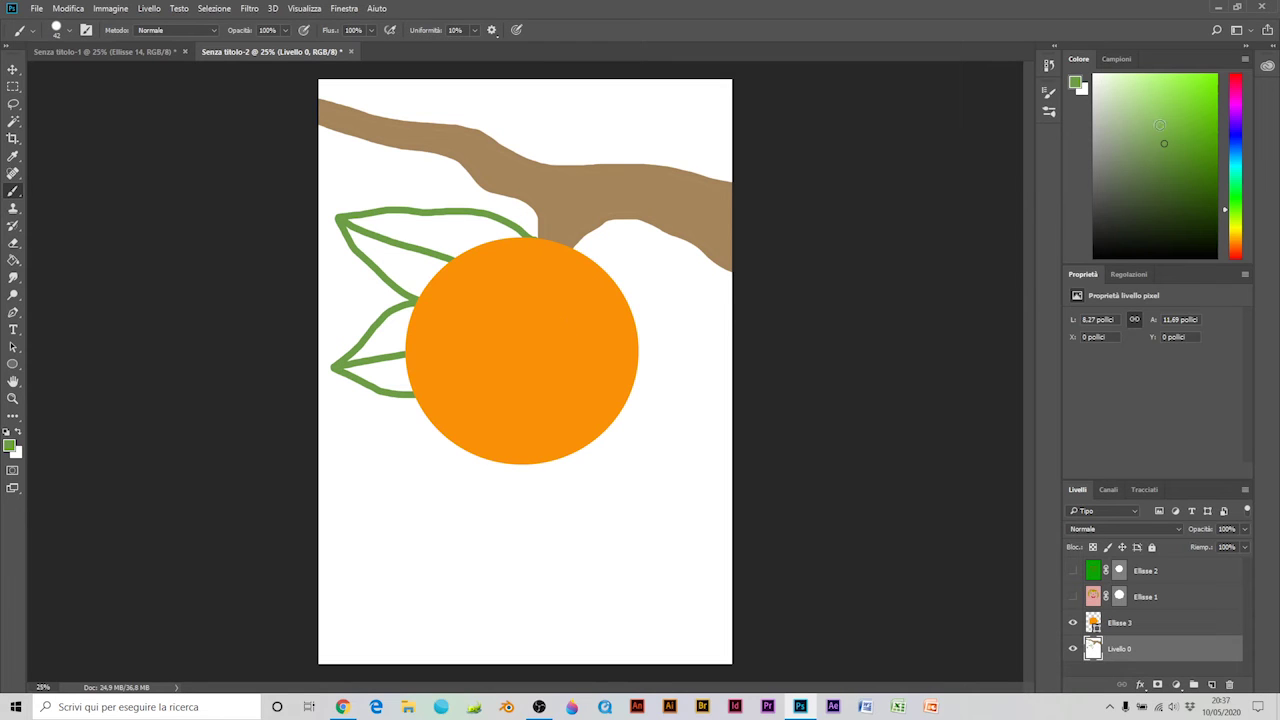
Choose a lighter green and fill both halves of the two leaves with it.
left_click(1160, 125)
left_click(13, 260)
left_click(428, 238)
left_click(402, 268)
left_click(388, 336)
left_click(391, 376)
Sample the fruit's orange, darken it, and add peel dots and a small star mark on the rasterized Ellisse 3 with a 16 px brush.
left_click(13, 156)
left_click(514, 346)
left_click(1215, 135)
left_click(13, 191)
left_click(69, 31)
left_click_drag(90, 76, 83, 77)
left_click(296, 179)
left_click(69, 31)
left_click(525, 360)
left_click(1176, 628)
left_click(490, 350)
left_click(605, 267)
left_click(485, 345)
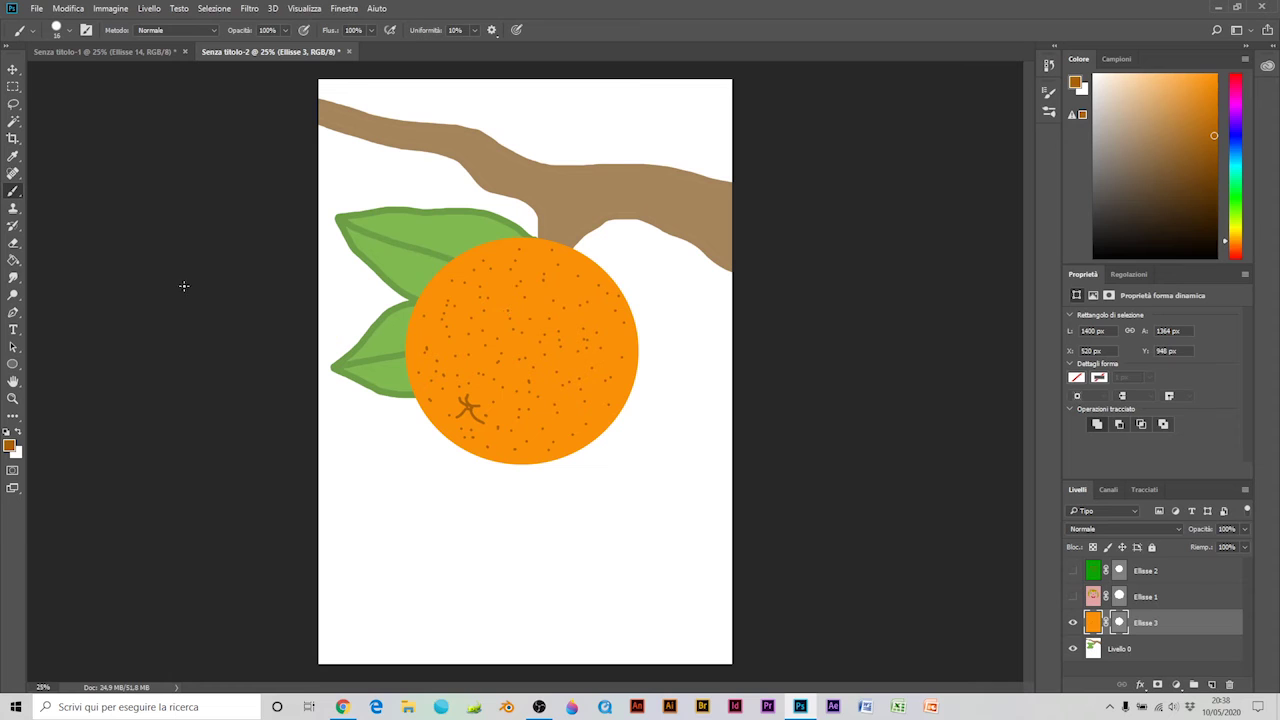
Fill the white background areas of Livello 0 around the branch and leaves with teal.
left_click(1208, 649)
left_click(1237, 164)
left_click(13, 260)
left_click(327, 435)
left_click(440, 100)
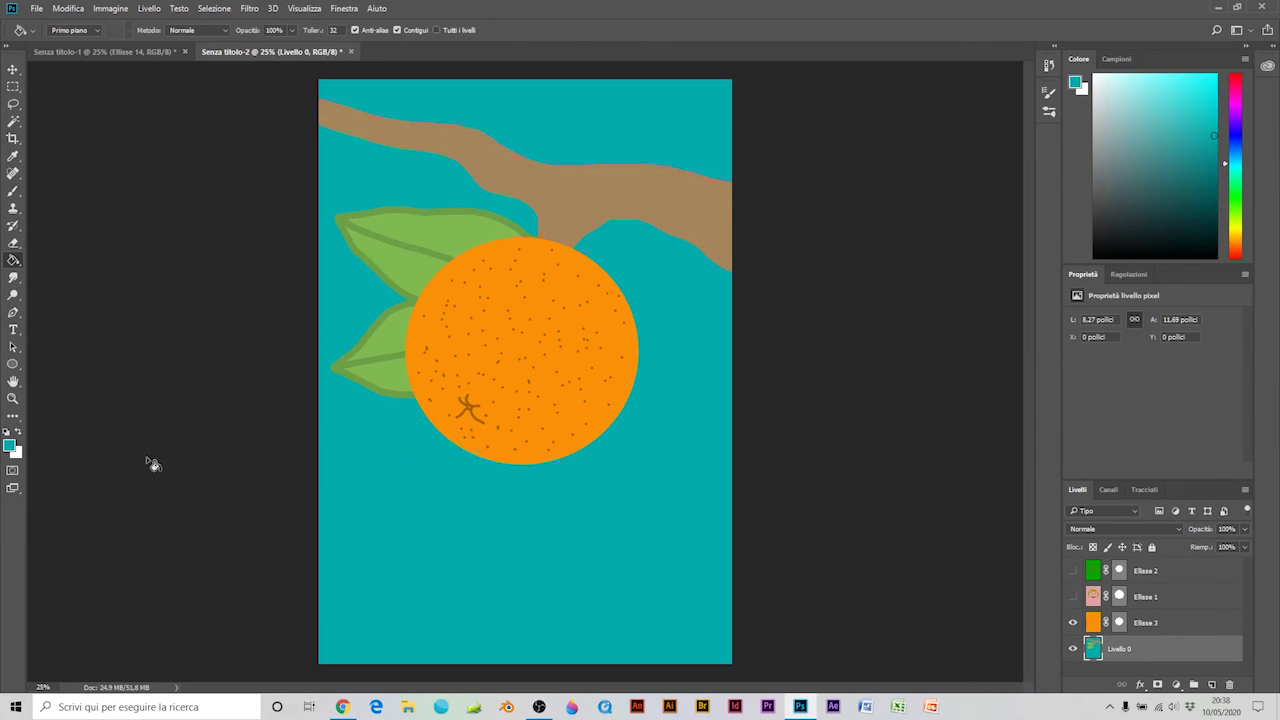
Paint over the teal background, branch and leaves on Livello 0 with a very large white brush and hide Ellisse 3.
left_click(17, 453)
left_click(817, 152)
left_click(18, 432)
left_click(13, 191)
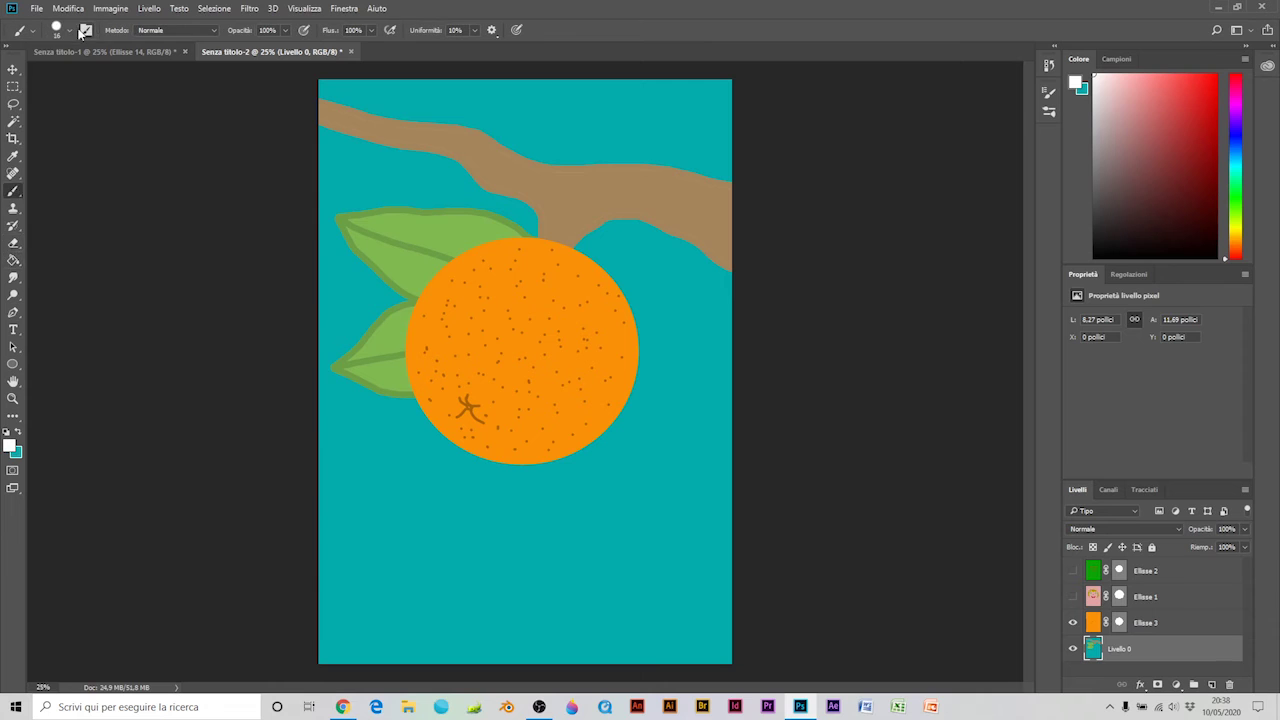
left_click(69, 31)
left_click(141, 73)
left_click_drag(141, 73, 168, 74)
mouse_move(352, 146)
left_mouse_down()
mouse_move(421, 572)
mouse_move(411, 543)
left_mouse_up()
left_click(69, 31)
left_click(88, 73)
left_click(388, 252)
left_click(1073, 623)
Draw a blue-violet ellipse of about 1132 × 1136 px near the page's middle as a planet.
key("x")
left_click(1236, 135)
mouse_move(1204, 134)
left_mouse_down()
mouse_move(1177, 110)
mouse_move(1180, 138)
left_mouse_up()
left_click(12, 364)
left_click_drag(436, 437, 624, 247)
Draw a small moon ellipse of about 236 × 240 px at the planet's upper right, rasterize it and fill it with grey.
left_click_drag(1099, 209, 1096, 161)
left_click_drag(634, 270, 672, 230)
key("ctrl+z")
left_click_drag(647, 278, 680, 228)
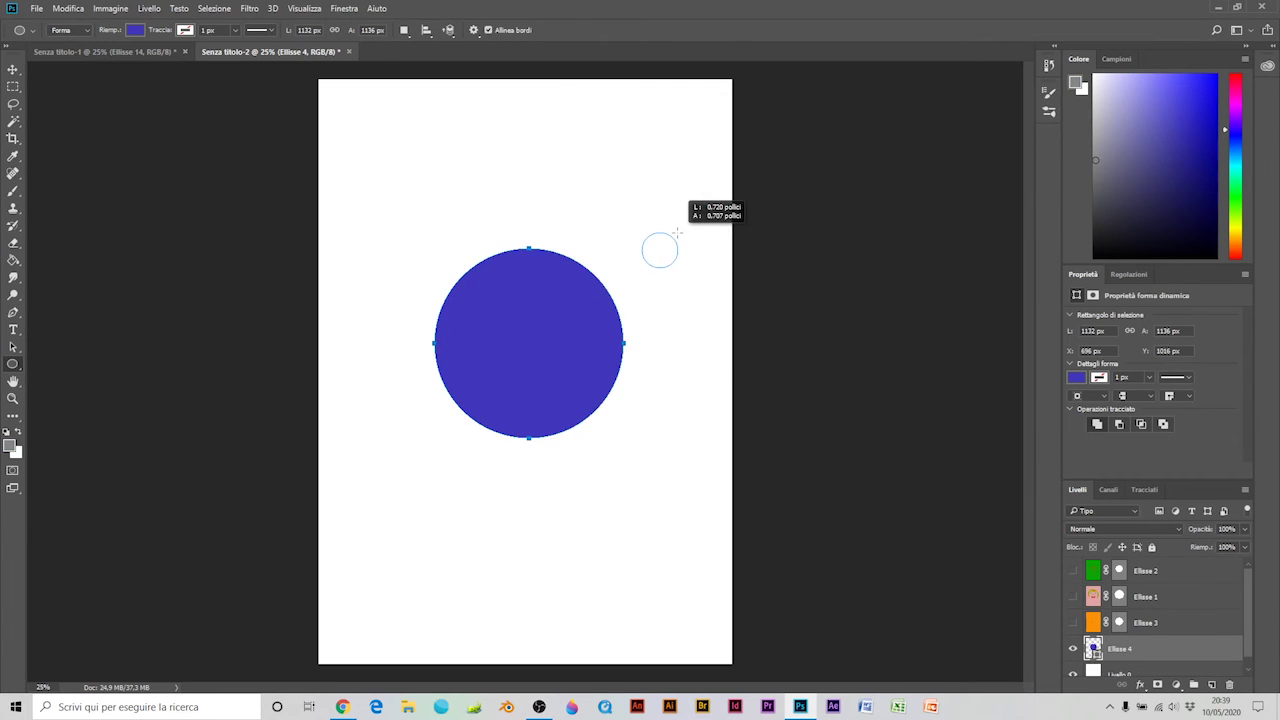
left_click(13, 260)
left_click(660, 248)
left_click(701, 270)
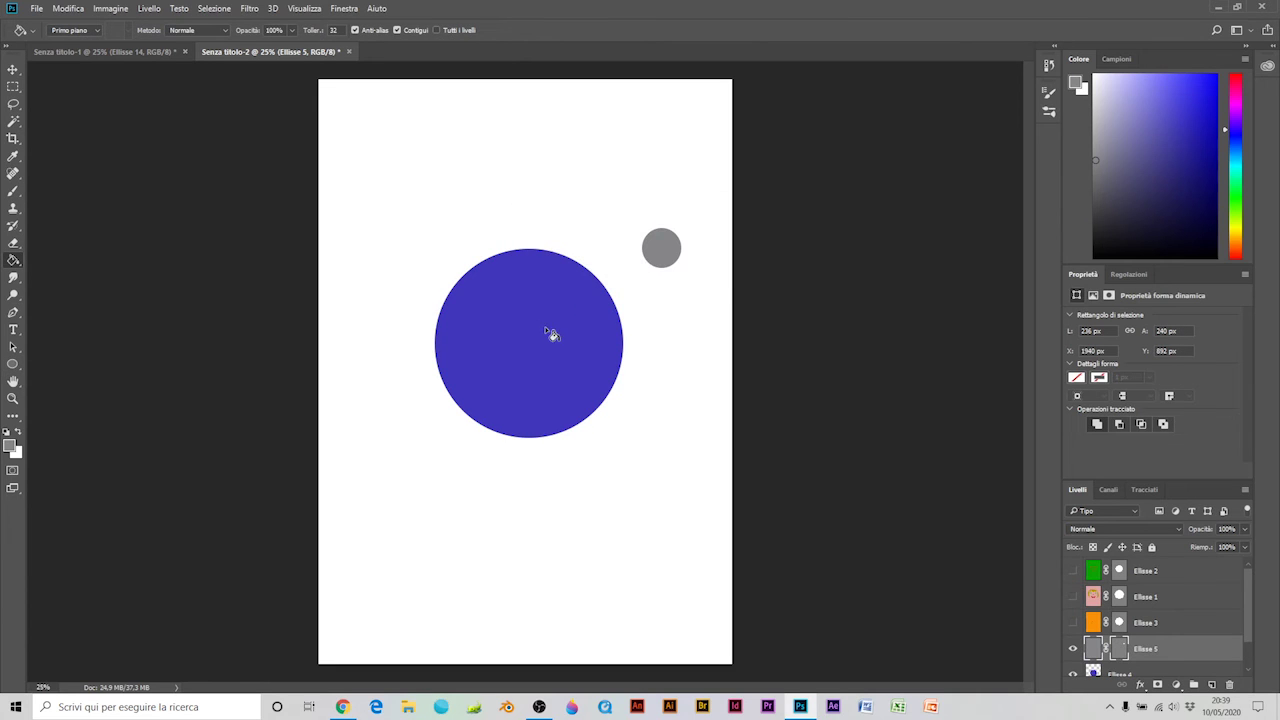
Rasterize the planet on Ellisse 4 and fill the Livello 0 background with very dark navy blue.
left_click(1150, 672)
left_click(1157, 212)
scroll(1097, 656, "down", 1)
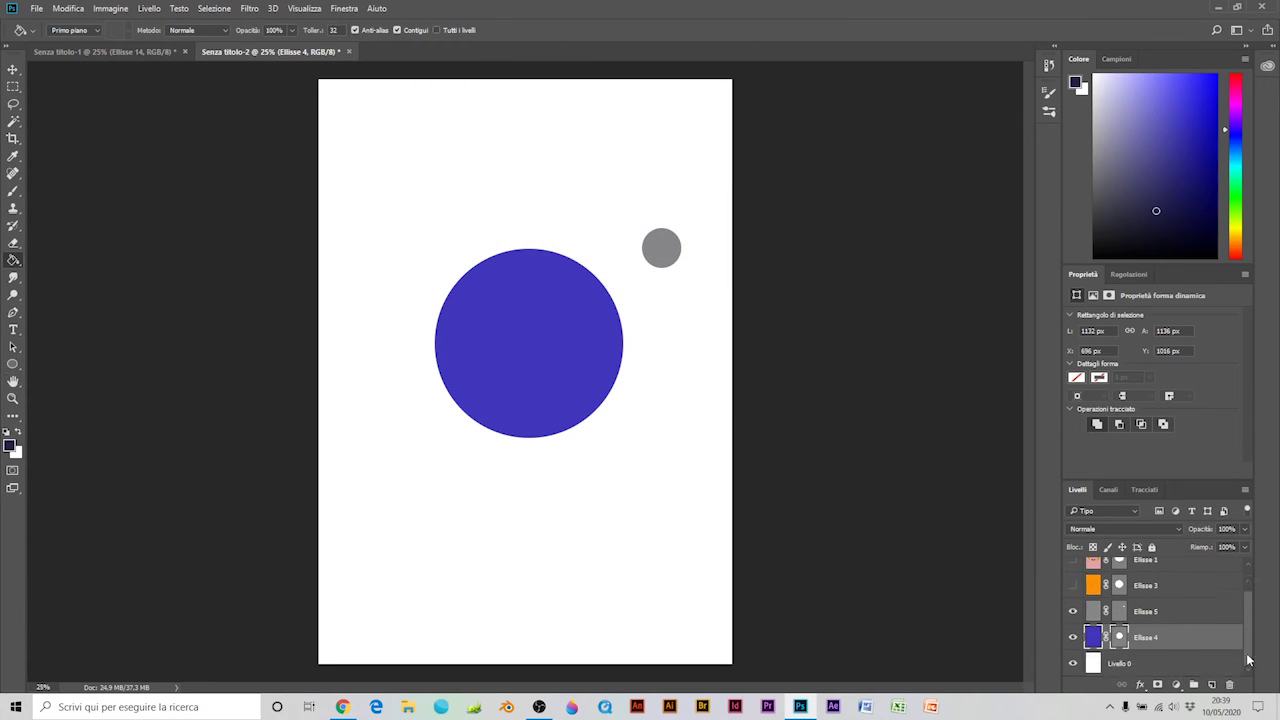
left_click(1130, 663)
left_click(354, 340)
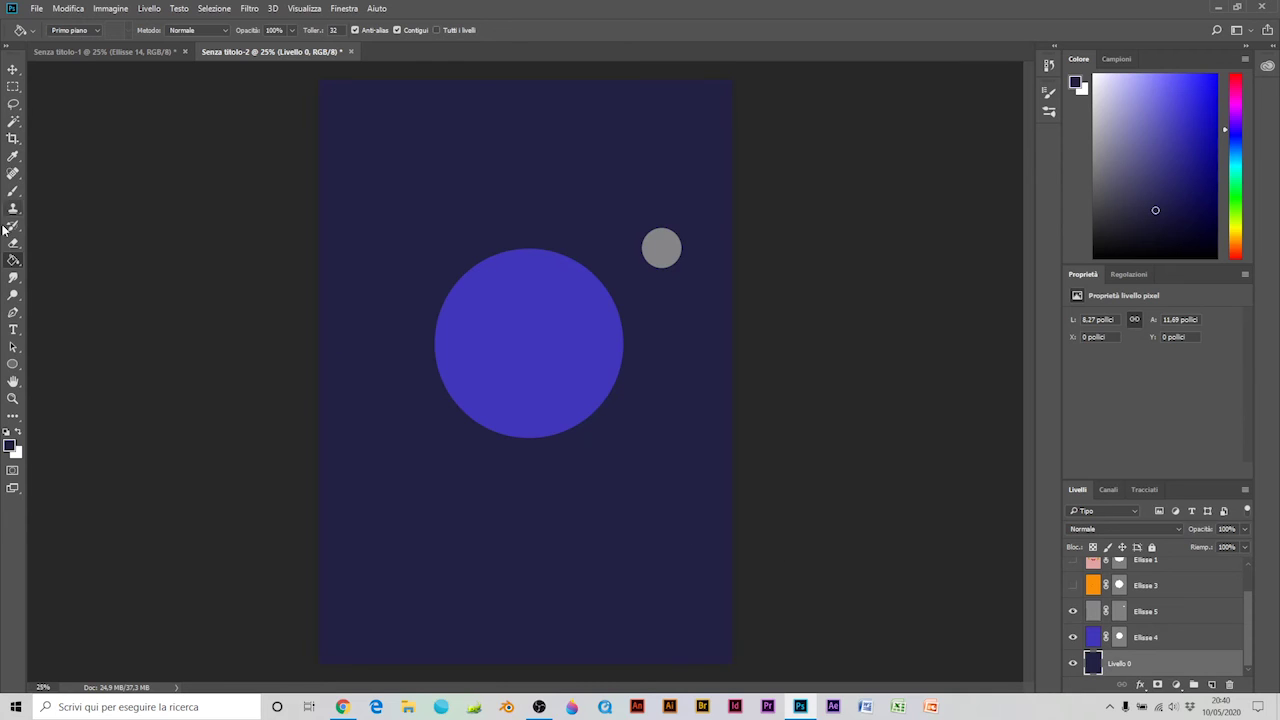
Paint a soft white glow behind the planet on Livello 0 with a 1197 px soft brush.
key("x")
left_click(13, 190)
left_click(68, 30)
mouse_move(131, 74)
left_mouse_down()
mouse_move(155, 74)
mouse_move(74, 104)
mouse_move(165, 73)
left_mouse_up()
left_click(510, 335)
left_click(525, 342)
key("ctrl+z")
left_click(536, 347)
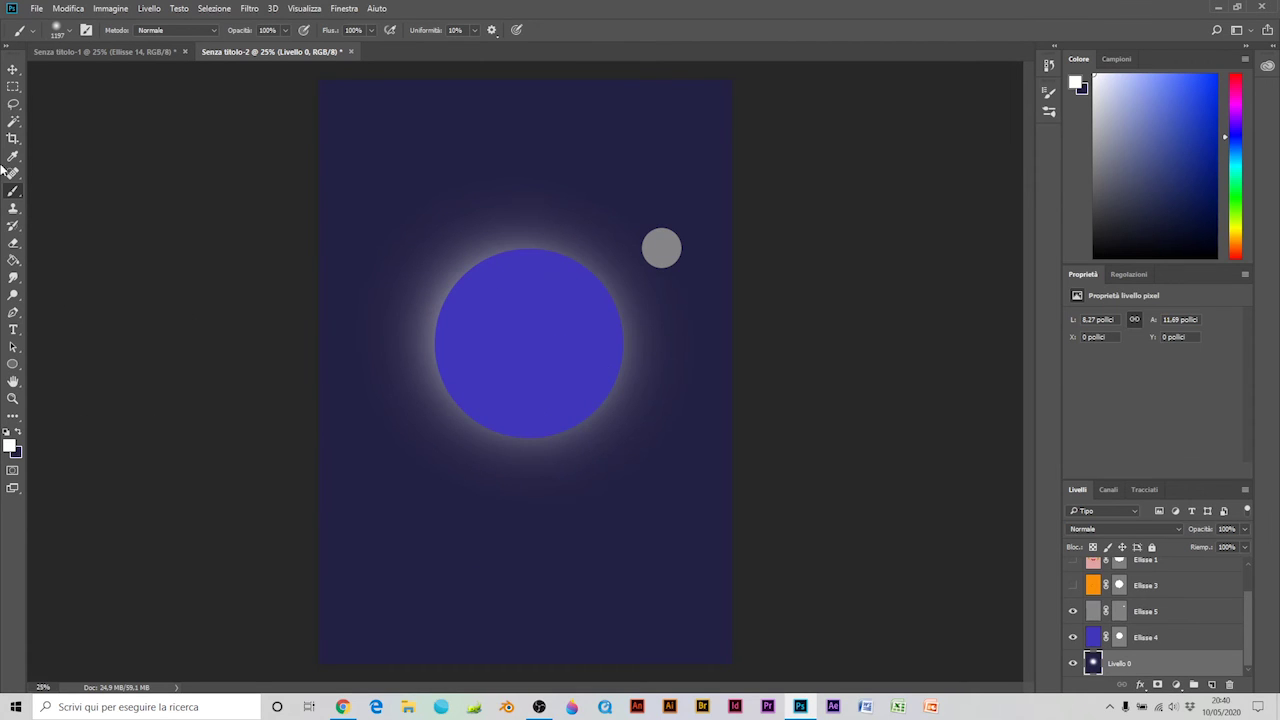
Set the brush to 42 px with 100% hardness and choose a dark yellowish brown as foreground colour.
left_click(62, 39)
type("100")
key("shift+Tab")
type("42")
key("Return")
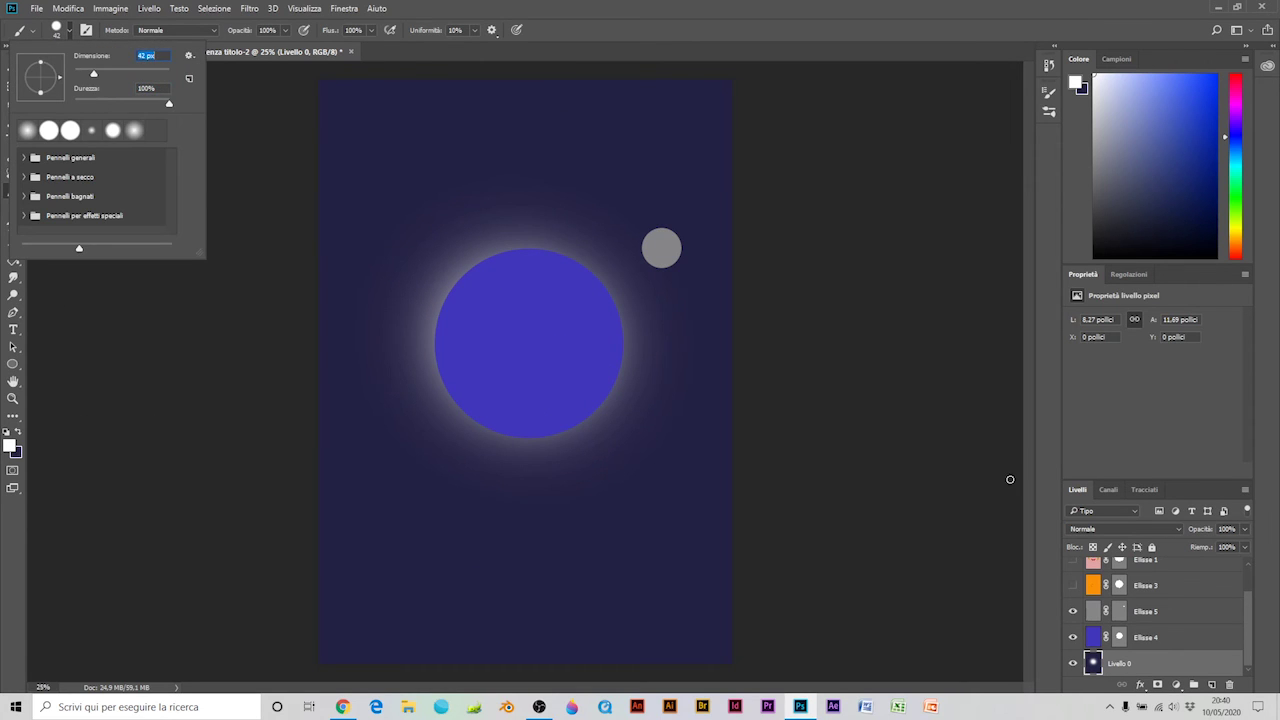
left_click(1235, 234)
left_click(1181, 172)
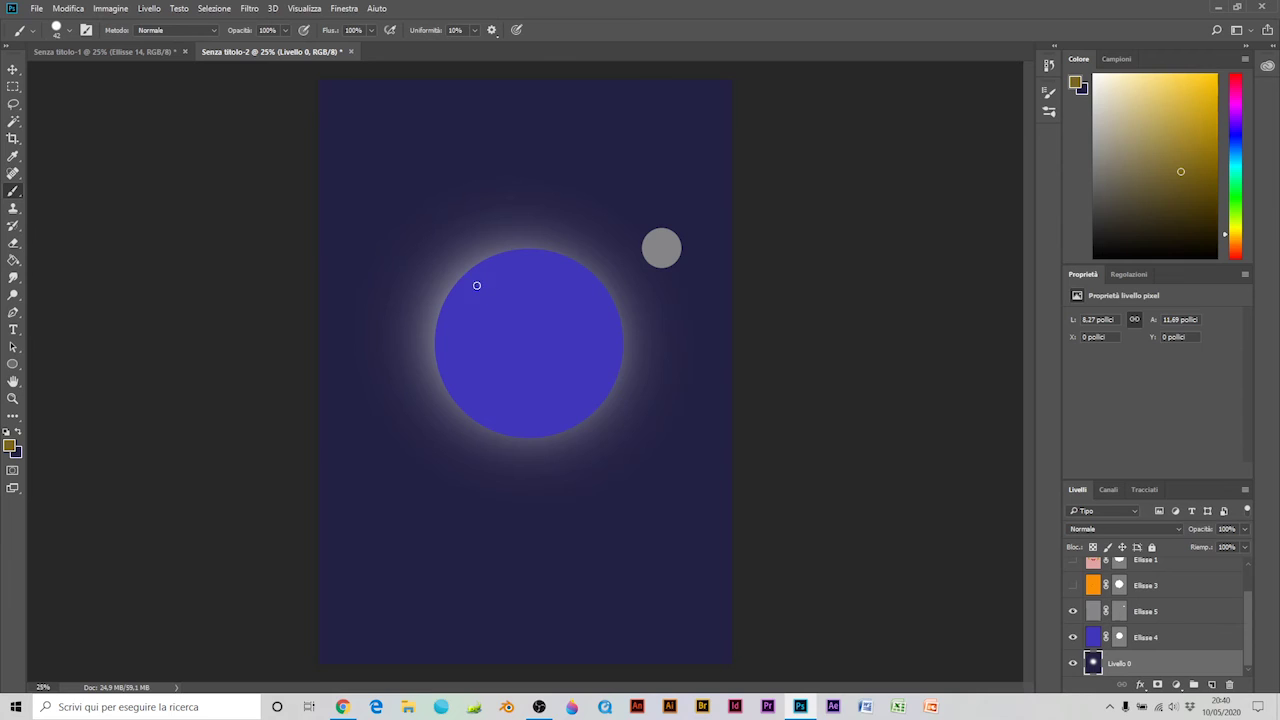
Outline two joined continents across the planet on Ellisse 4 and fill them with the brown.
left_click(498, 313, "ctrl")
mouse_move(505, 341)
left_mouse_down()
mouse_move(532, 402)
mouse_move(545, 372)
mouse_move(536, 342)
mouse_move(544, 352)
left_mouse_up()
key("ctrl+z")
mouse_move(490, 293)
left_mouse_down()
mouse_move(480, 333)
mouse_move(518, 356)
mouse_move(532, 424)
mouse_move(550, 419)
mouse_move(580, 370)
mouse_move(542, 360)
mouse_move(512, 283)
left_mouse_up()
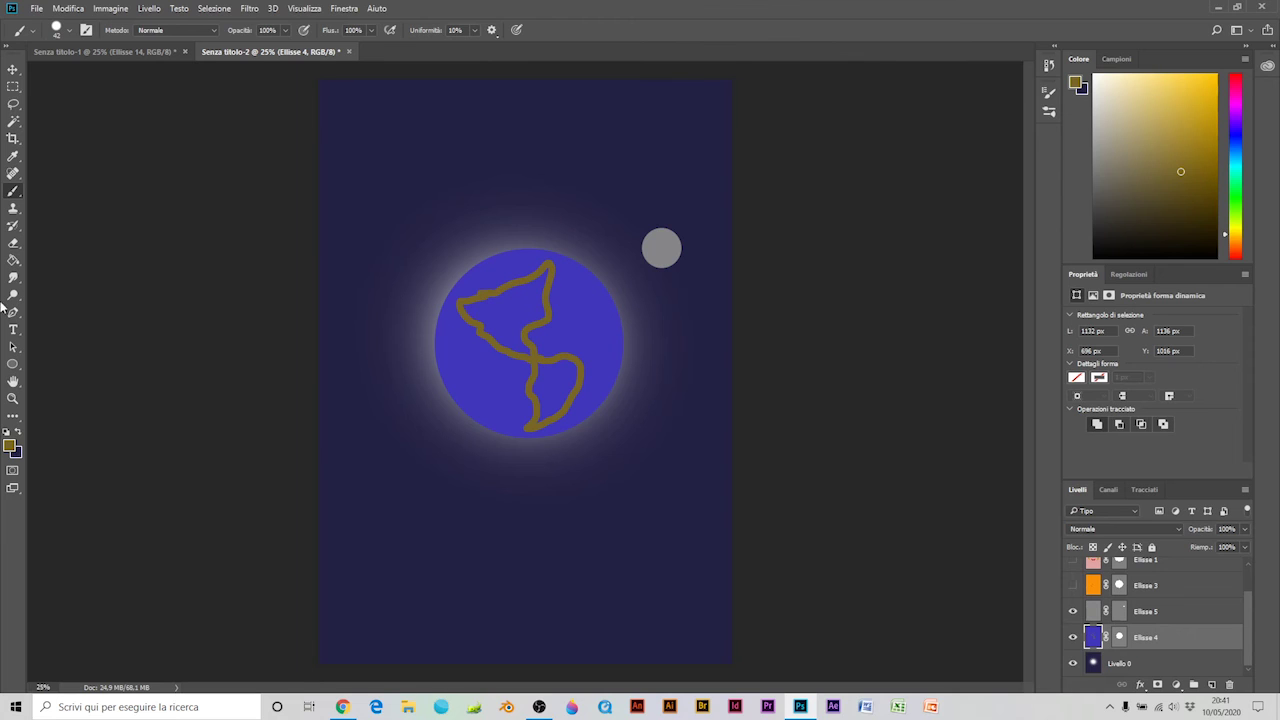
left_click(13, 260)
left_click(505, 305)
left_click(561, 390)
Paint white ice along the planet's two poles and the northern edge of the upper continent.
left_click(17, 432)
left_click(17, 432)
left_click(6, 432)
left_click(17, 432)
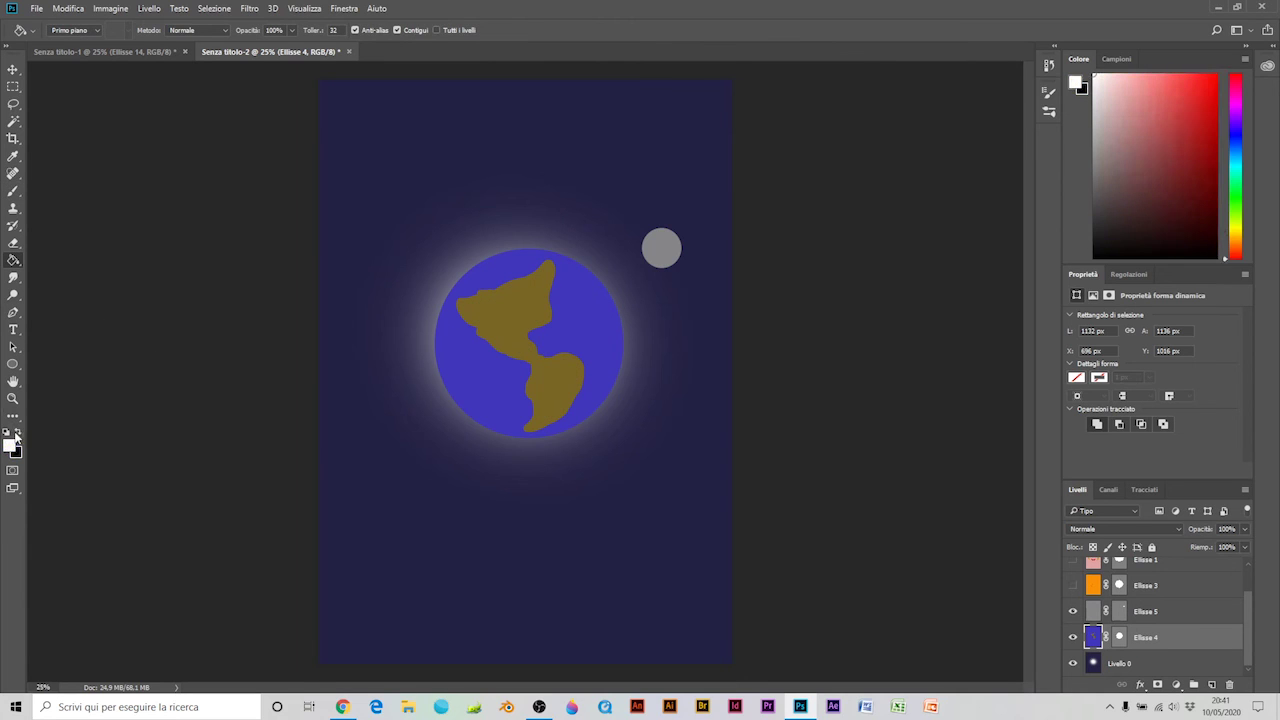
left_click(13, 191)
mouse_move(473, 296)
left_mouse_down()
mouse_move(464, 318)
mouse_move(457, 308)
left_mouse_up()
mouse_move(572, 263)
left_mouse_down()
mouse_move(477, 265)
mouse_move(506, 256)
left_mouse_up()
left_click_drag(466, 297, 555, 264)
mouse_move(490, 427)
left_mouse_down()
mouse_move(539, 440)
mouse_move(636, 408)
left_mouse_up()
Dot black craters onto the grey moon on Ellisse 5 with a 16 px brush.
left_click(18, 432)
left_click(69, 31)
left_click_drag(94, 73, 82, 73)
left_click(69, 31)
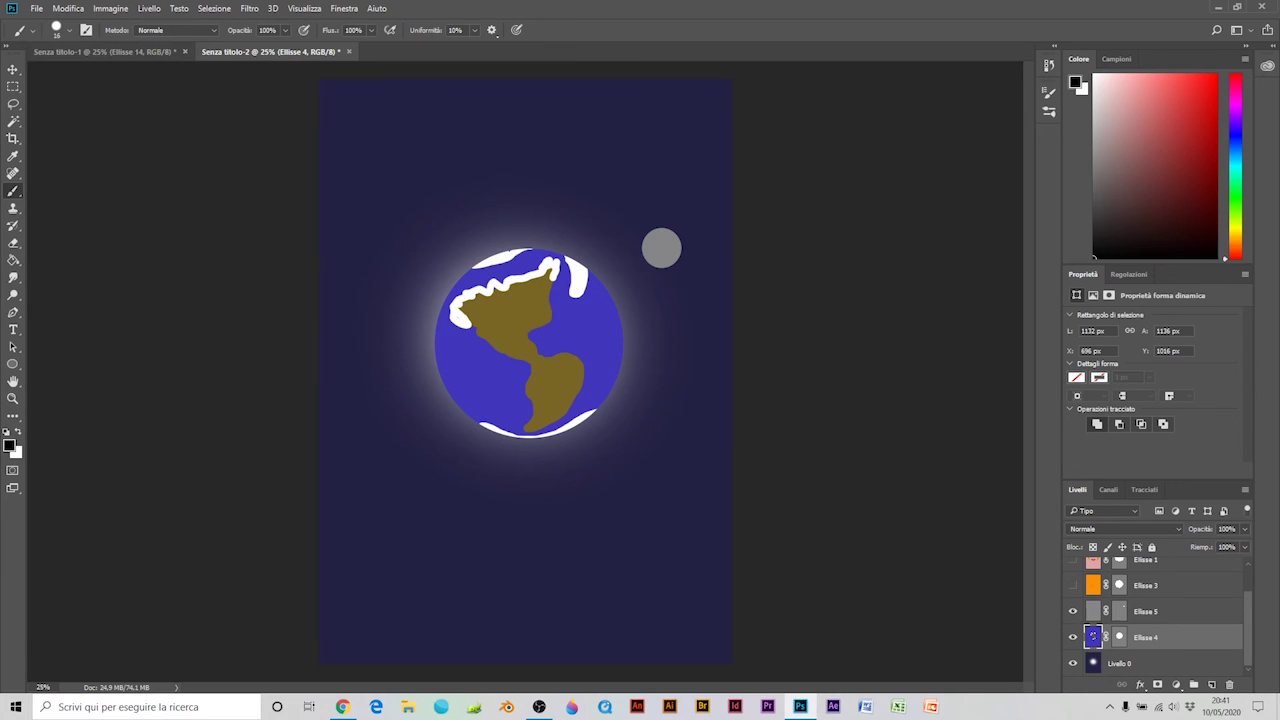
left_click(1180, 612)
Scatter light yellow stars across the navy sky on Livello 0 with a 28 px brush.
left_click(1236, 226)
left_click(1167, 75)
left_click(69, 31)
left_click_drag(82, 73, 88, 73)
left_click(69, 31)
left_click(1195, 661)
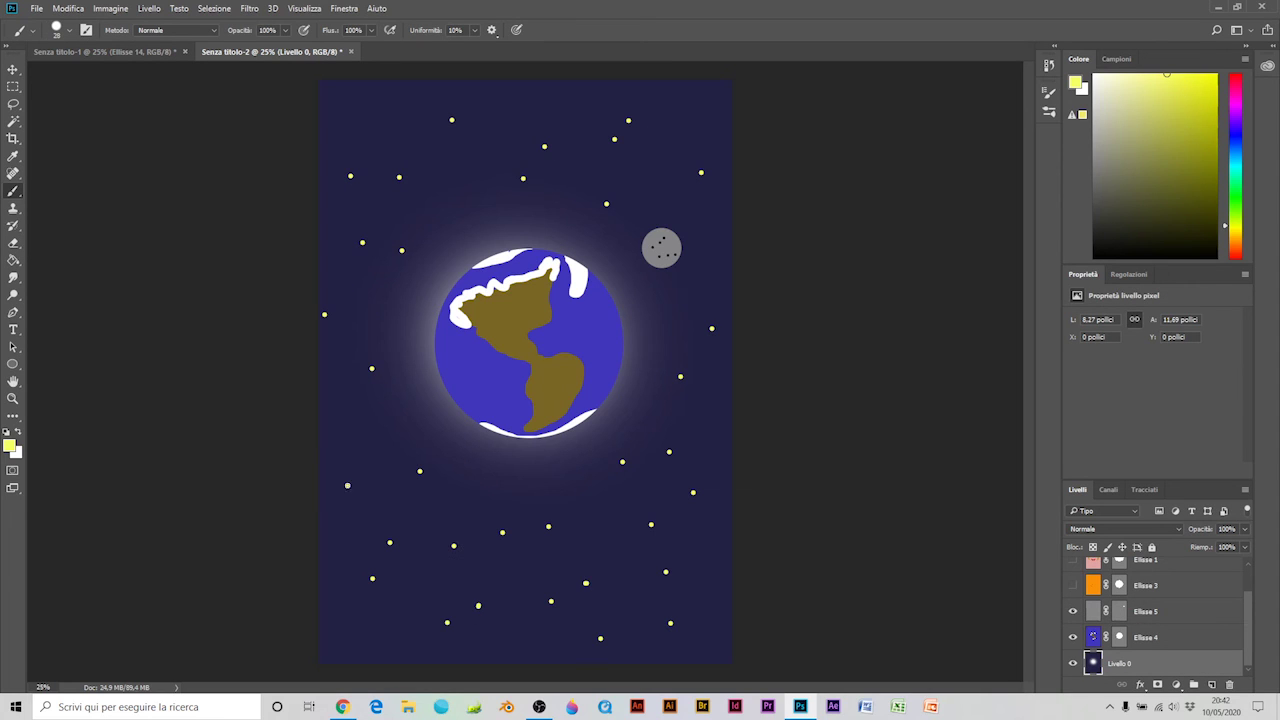
Hide the planet and moon layers, Ellisse 4 and Ellisse 5, and fill the Livello 0 background with white.
left_click(1073, 637)
left_click(1073, 611)
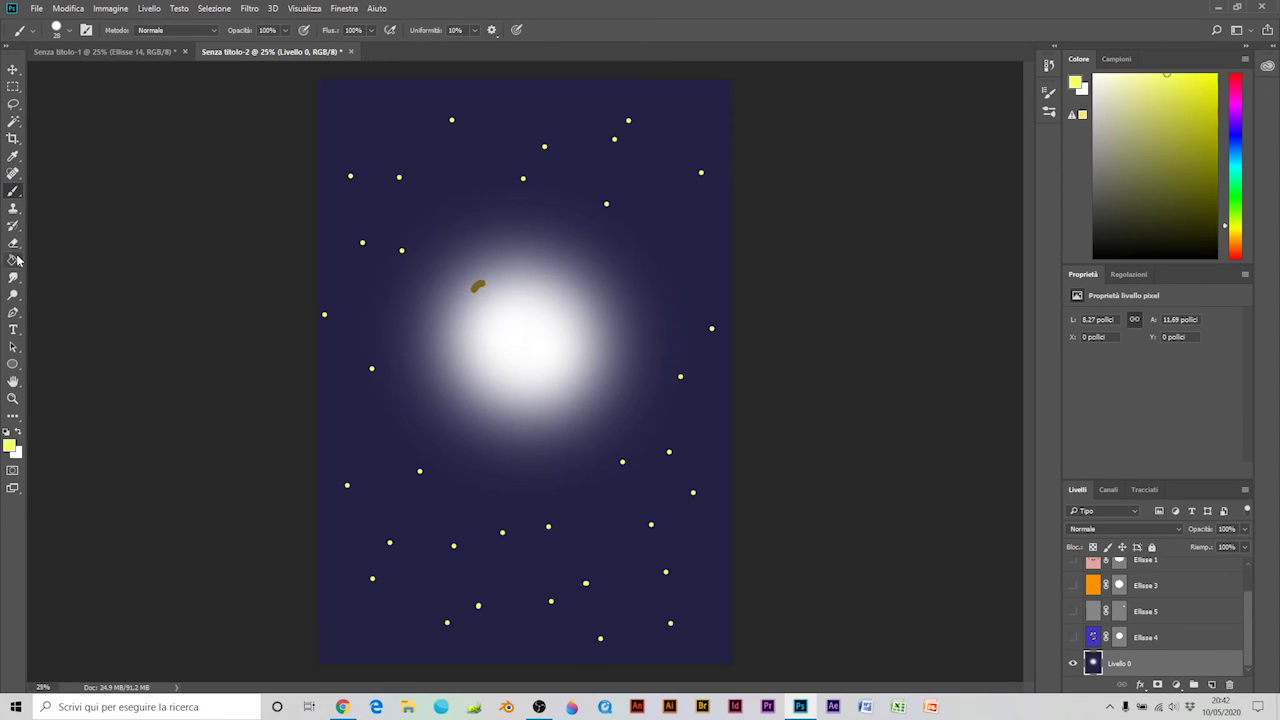
left_click(9, 432)
left_click(16, 436)
key("alt+BackSpace")
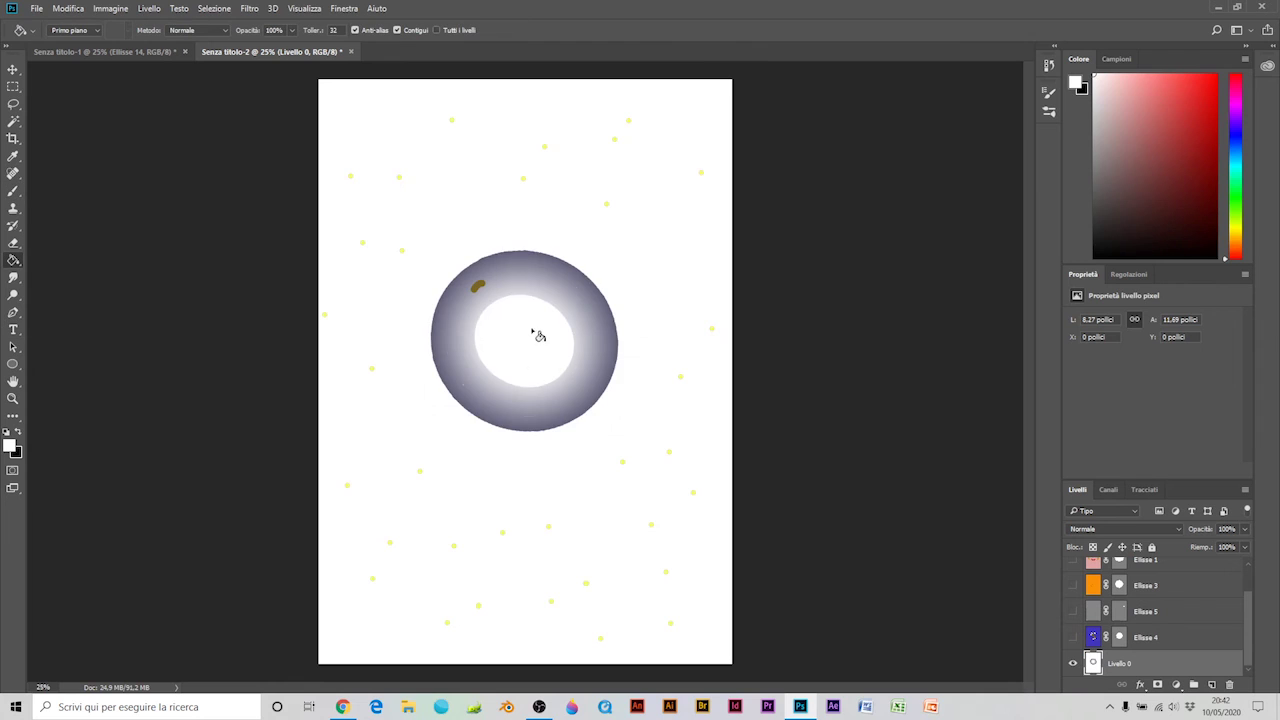
Draw a large black ellipse in the upper half of the page.
left_click(9, 432)
left_click(13, 364)
mouse_move(417, 387)
left_mouse_down()
mouse_move(657, 120)
mouse_move(632, 175)
left_mouse_up()
Paint a straight vertical black line down from the black ellipse on Livello 0 with a 62 px brush.
key("b")
left_click_drag(1250, 640, 1250, 658)
left_click(1150, 663)
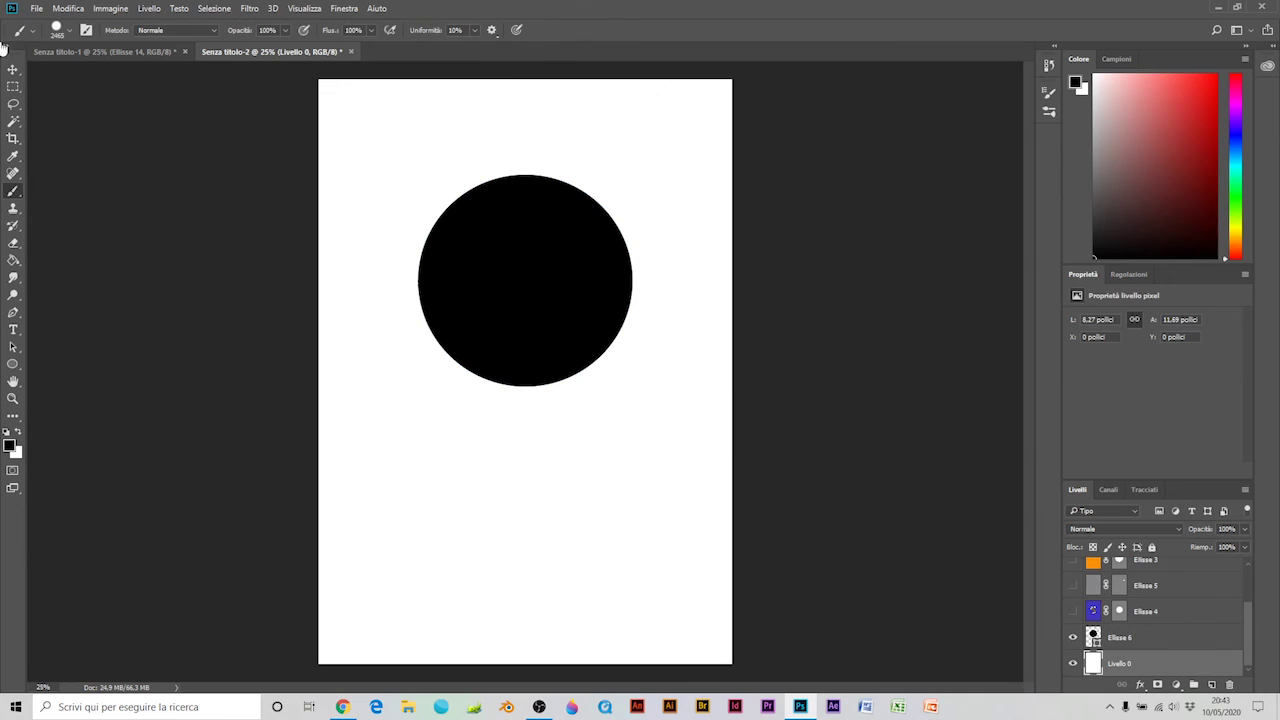
left_click(69, 30)
left_click_drag(160, 74, 86, 74)
key("Return")
left_click_drag(524, 388, 524, 570)
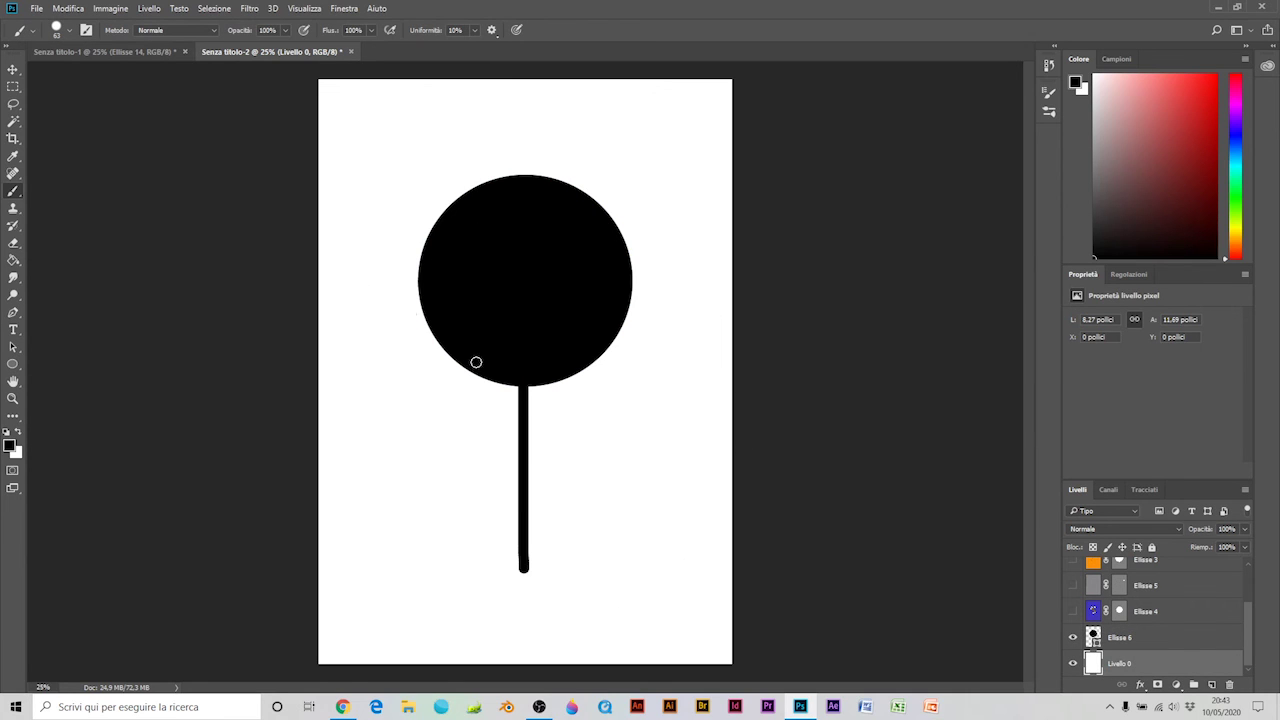
Paint raised black arms extending outward from both sides of the black ellipse, retrying the right arm's stroke.
left_click_drag(425, 310, 354, 254)
left_click_drag(630, 318, 725, 245)
key("ctrl+z")
left_click_drag(630, 292, 688, 238)
key("ctrl+z")
left_click_drag(580, 335, 699, 245)
key("ctrl+z")
Paint three fingers at the end of each arm and two legs with flat feet at the bottom of the vertical line.
left_click_drag(356, 254, 341, 252)
mouse_move(356, 250)
left_mouse_down()
mouse_move(365, 210)
mouse_move(350, 248)
mouse_move(318, 262)
left_mouse_up()
left_click_drag(690, 206, 725, 252)
mouse_move(524, 567)
left_mouse_down()
mouse_move(418, 631)
mouse_move(637, 630)
left_mouse_up()
Rasterize the black ellipse layer, Ellisse 6, and hand-letter "THE END!" across it in white brush strokes.
left_click(18, 431)
left_click(1125, 638)
left_click(457, 254)
left_click(618, 270)
mouse_move(451, 245)
left_mouse_down()
mouse_move(503, 221)
mouse_move(487, 278)
left_mouse_up()
mouse_move(503, 240)
left_mouse_down()
mouse_move(511, 269)
mouse_move(527, 250)
mouse_move(534, 262)
left_mouse_up()
left_click_drag(547, 226, 574, 263)
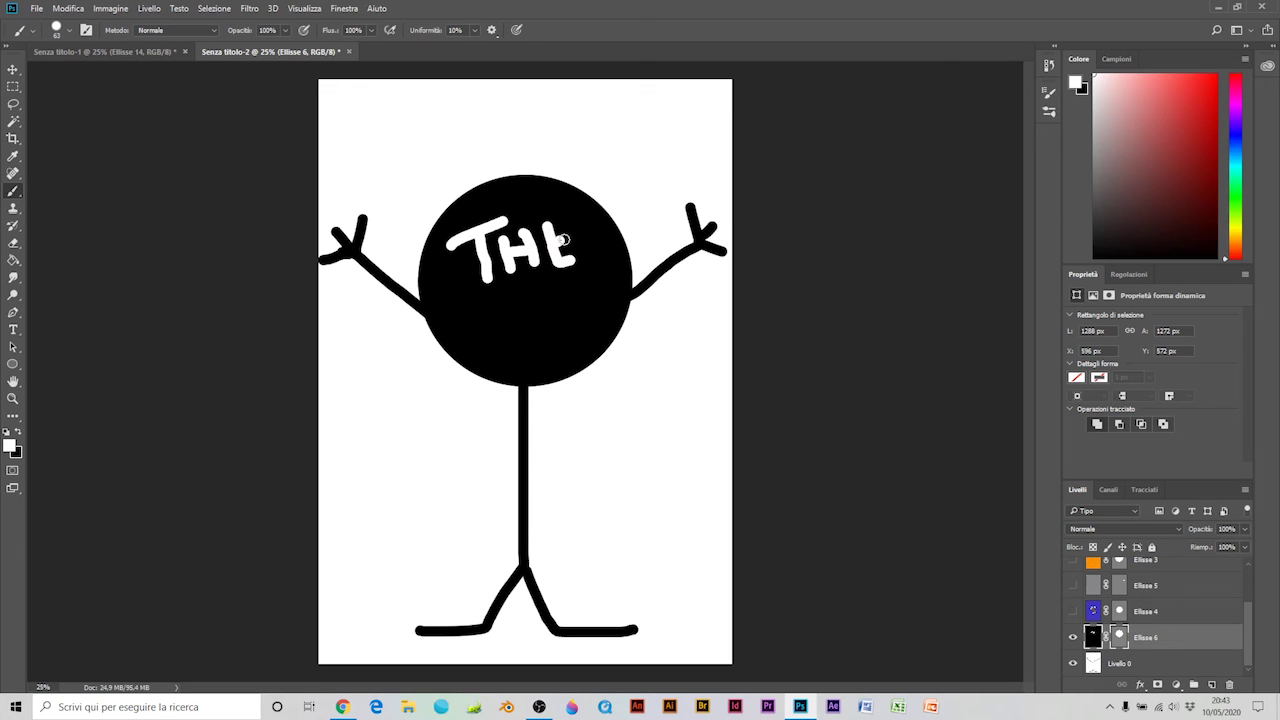
mouse_move(465, 308)
left_mouse_down()
mouse_move(515, 345)
mouse_move(560, 308)
mouse_move(585, 330)
mouse_move(607, 313)
left_mouse_up()
left_click(607, 313)
Paint a scribbled star-like signature with a dot on Livello 0, left of the figure's body, using a smaller black brush.
left_click(1146, 663)
left_click(6, 432)
left_click(69, 31)
left_click_drag(103, 73, 90, 73)
left_click_drag(362, 549, 408, 435)
mouse_move(399, 495)
left_mouse_down()
mouse_move(416, 487)
mouse_move(370, 573)
left_mouse_up()
left_click_drag(455, 440, 422, 522)
left_click(411, 552)
Paint a tilted smiling face with its tongue out and a small winged insect above it, right of the figure's body.
mouse_move(576, 497)
left_mouse_down()
mouse_move(640, 505)
mouse_move(632, 425)
left_mouse_up()
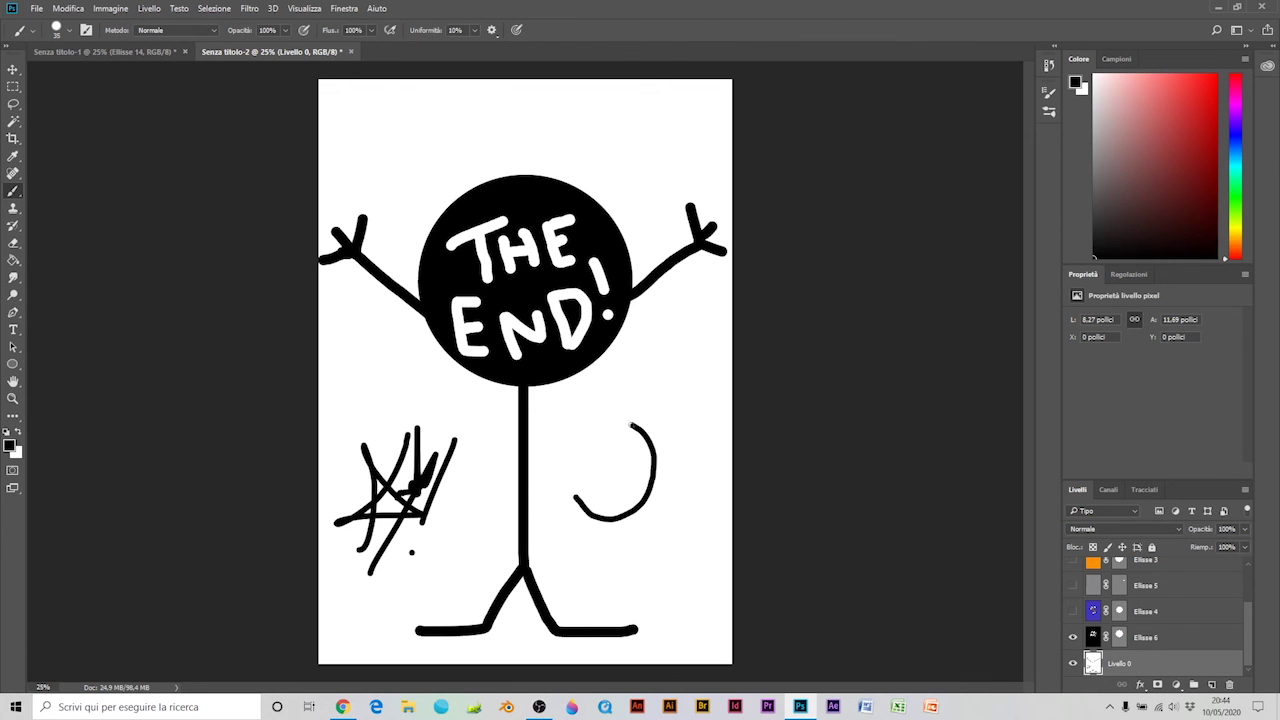
mouse_move(648, 484)
left_mouse_down()
mouse_move(670, 541)
mouse_move(626, 517)
mouse_move(658, 526)
left_mouse_up()
left_click_drag(594, 491, 606, 474)
mouse_move(612, 460)
left_mouse_down()
mouse_move(672, 417)
mouse_move(673, 387)
mouse_move(678, 417)
left_mouse_up()
left_click_drag(682, 426, 671, 423)
left_click(694, 602)
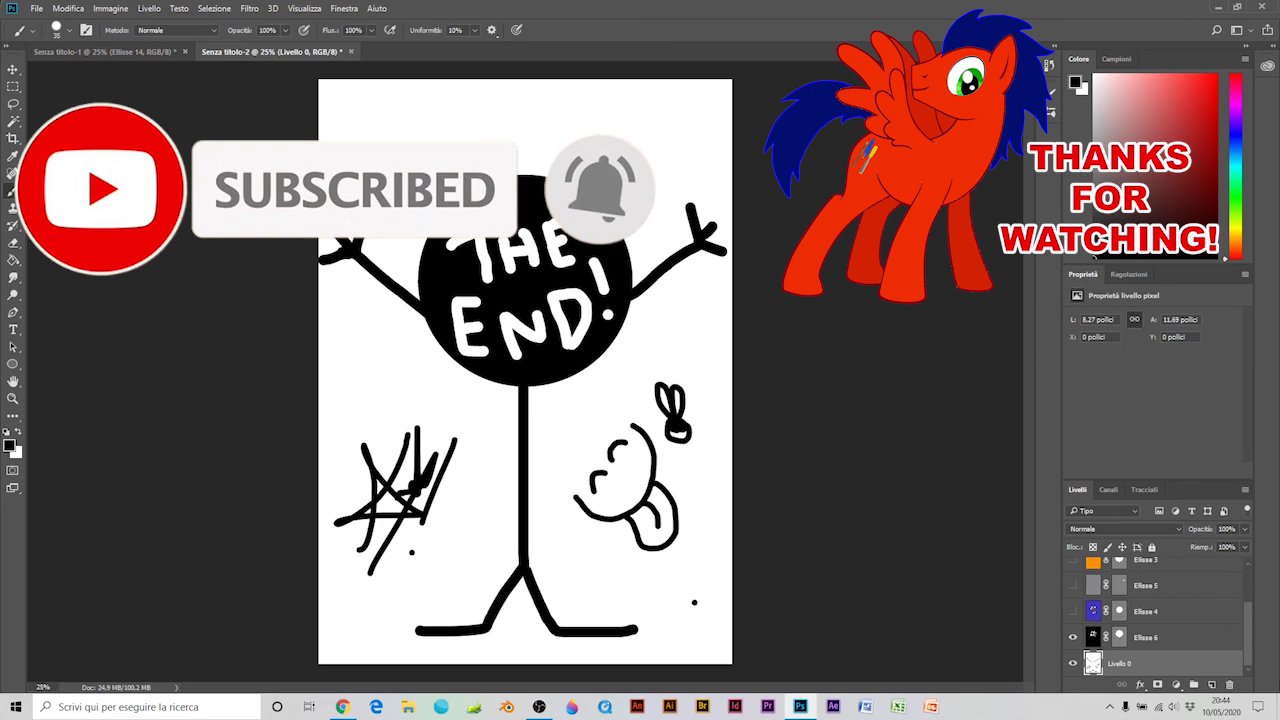
Save the drawing to the Desktop under the file name END, choosing another file format.
left_click(36, 8)
left_click(70, 156)
type("END")
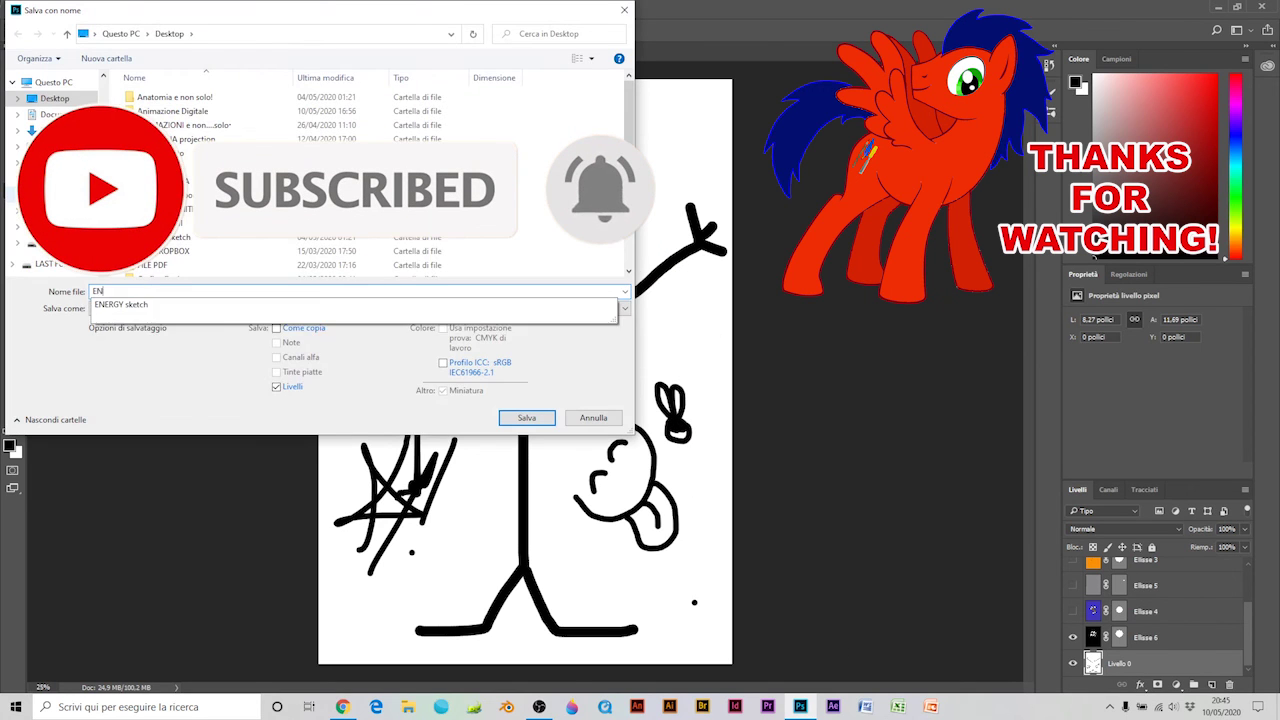
left_click(157, 309)
left_click(140, 444)
left_click(55, 98)
left_click(527, 418)
left_click(714, 193)
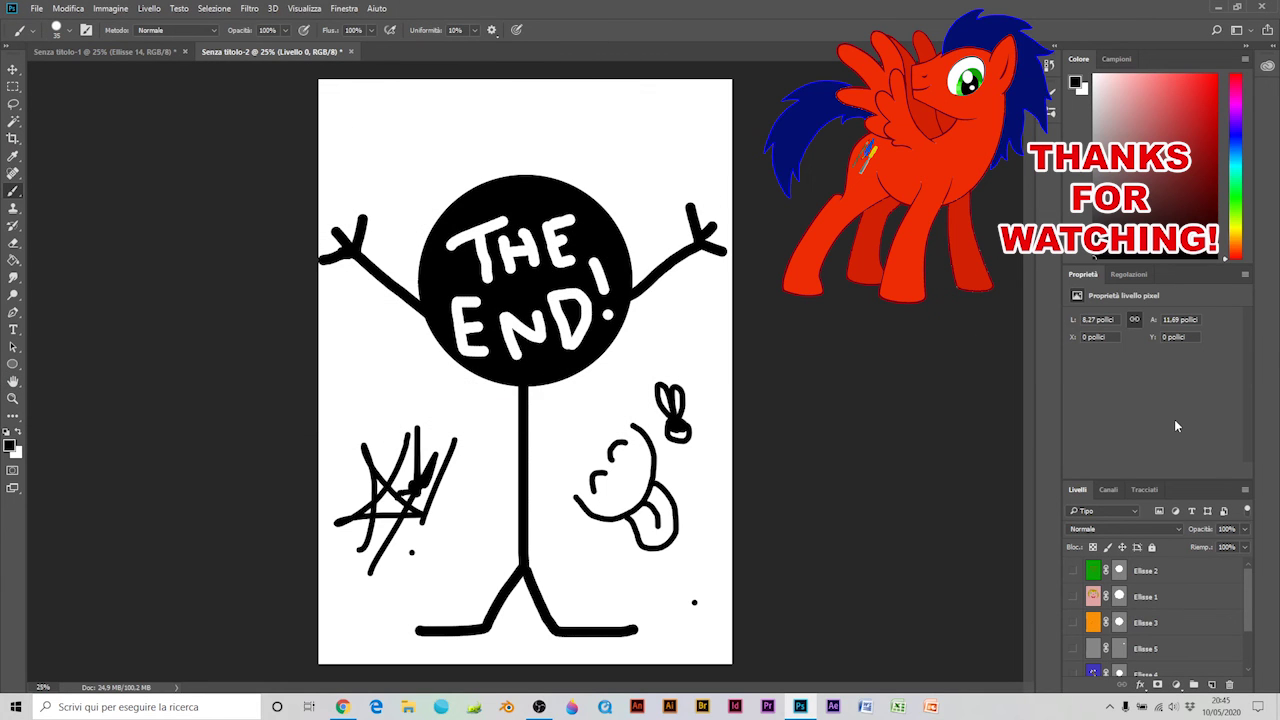